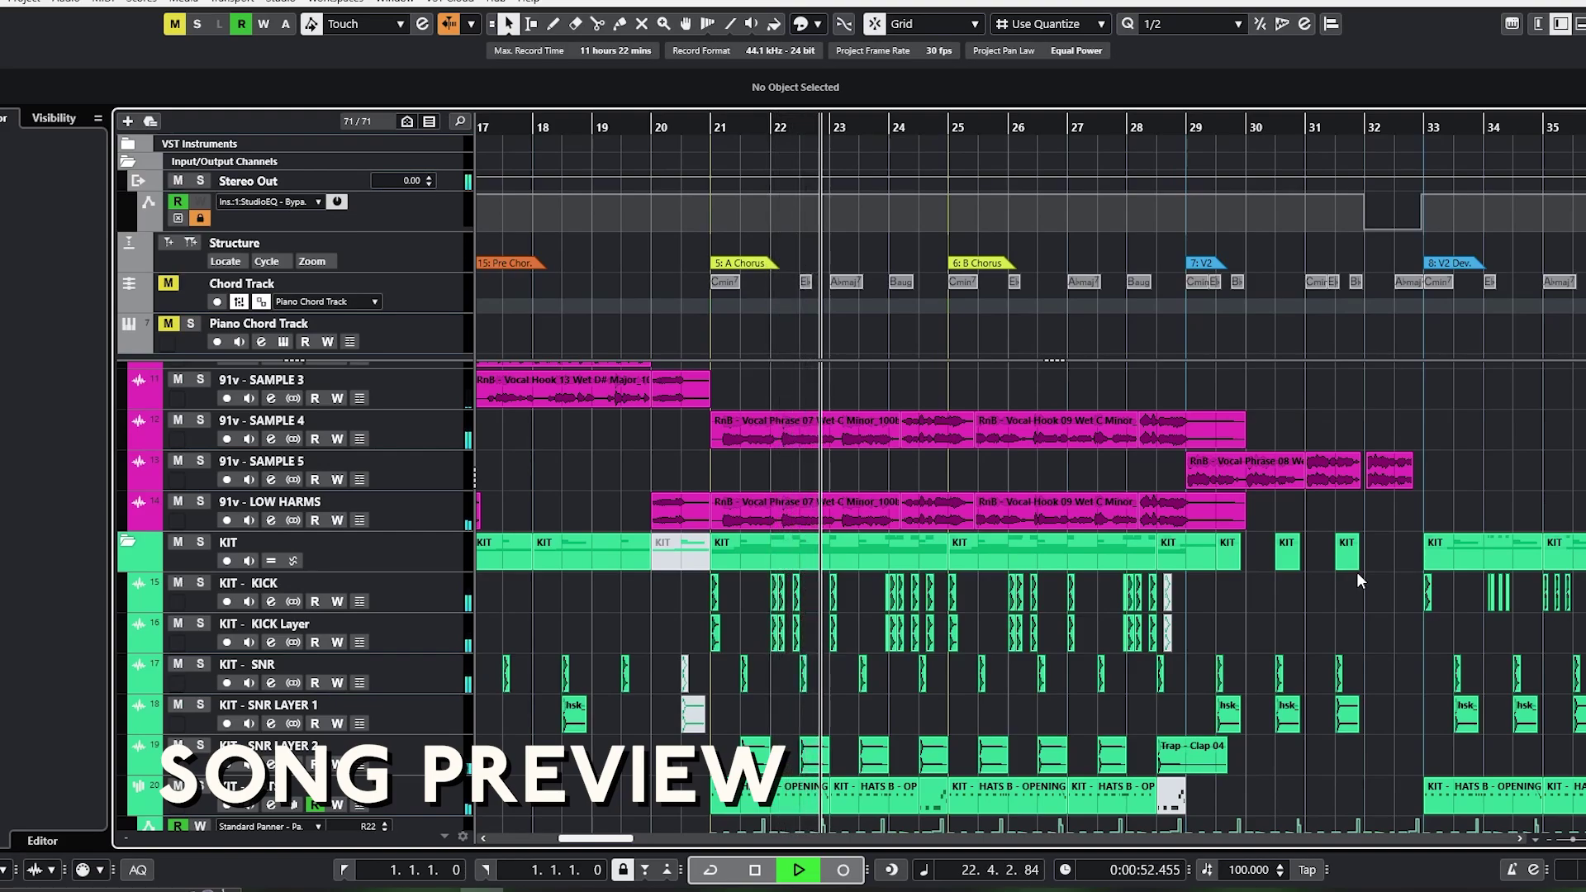
Browse the Media tab's Loops & Samples to the Soulful RnB Vocals library.
scroll(1359, 579, down, 2)
scroll(1362, 577, down, 5)
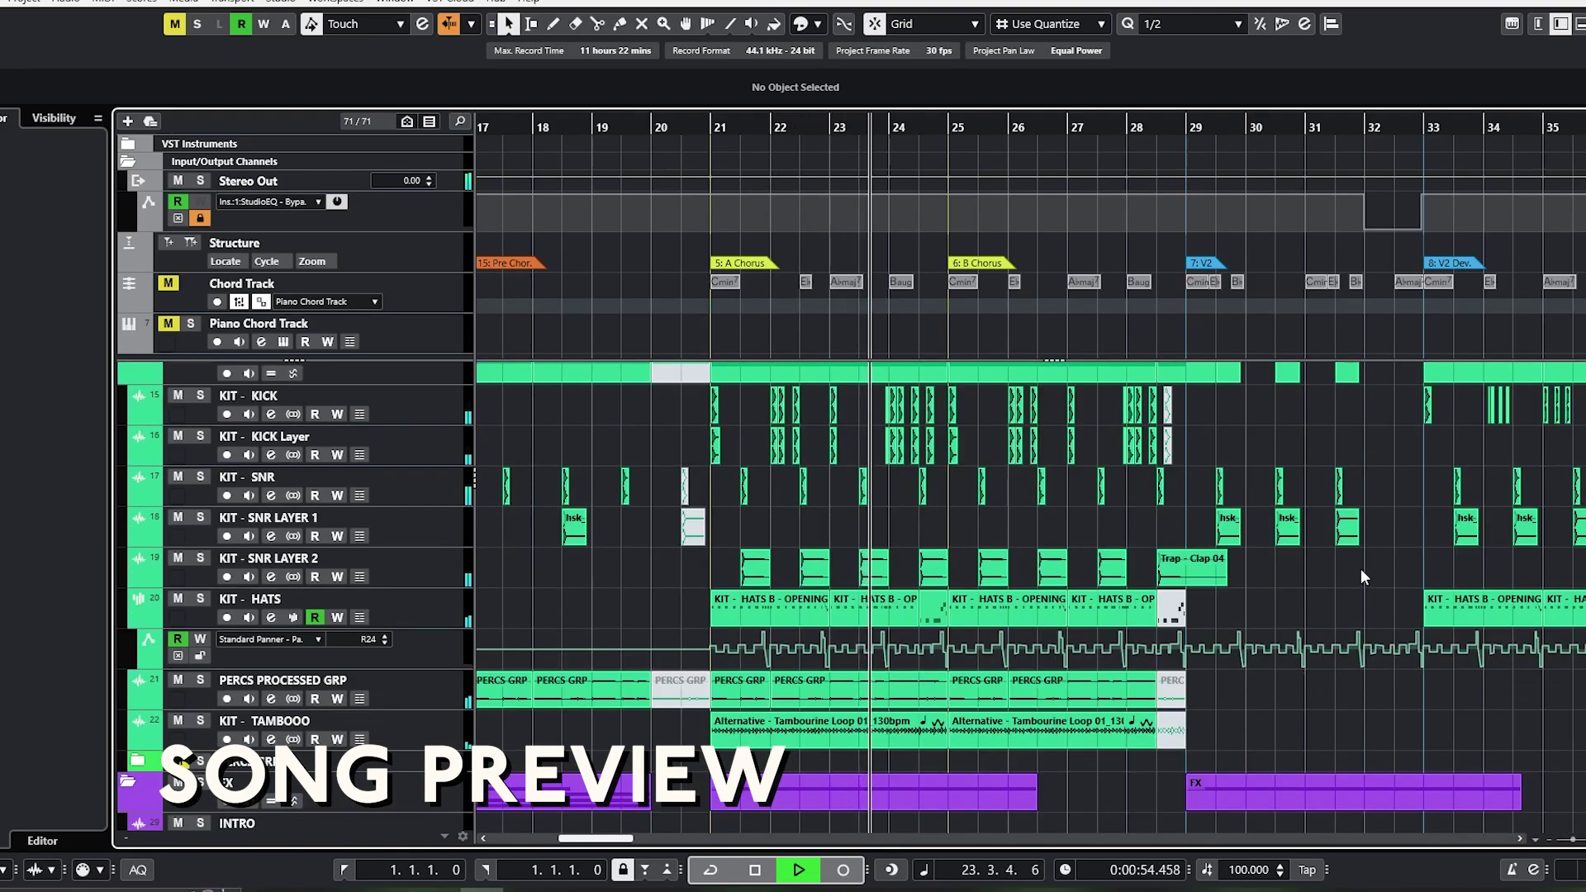
scroll(1365, 567, down, 6)
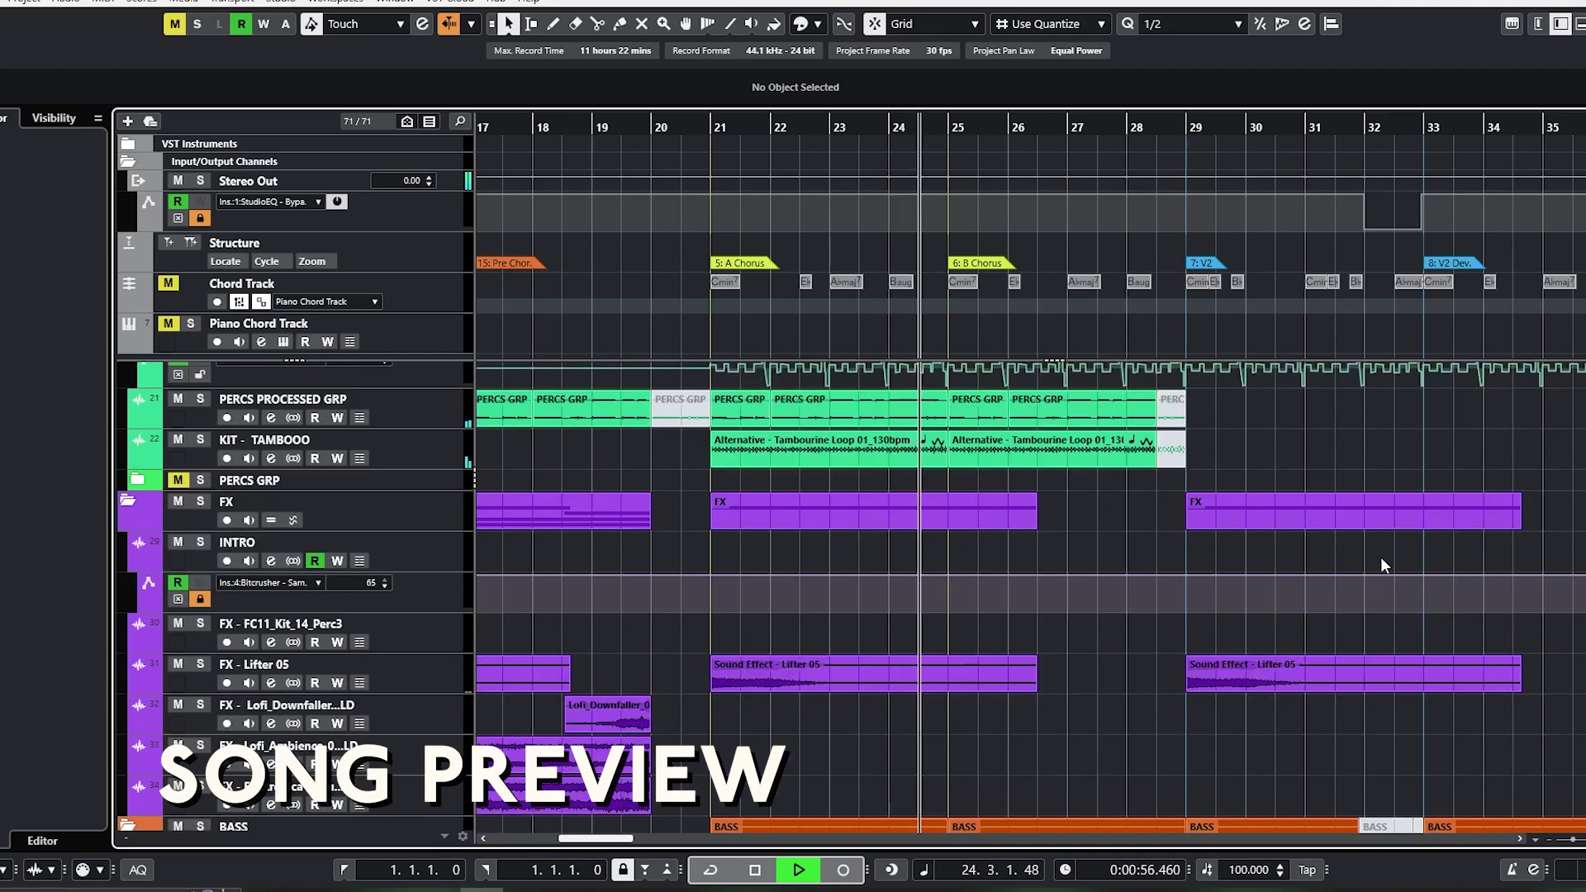
scroll(1395, 550, down, 8)
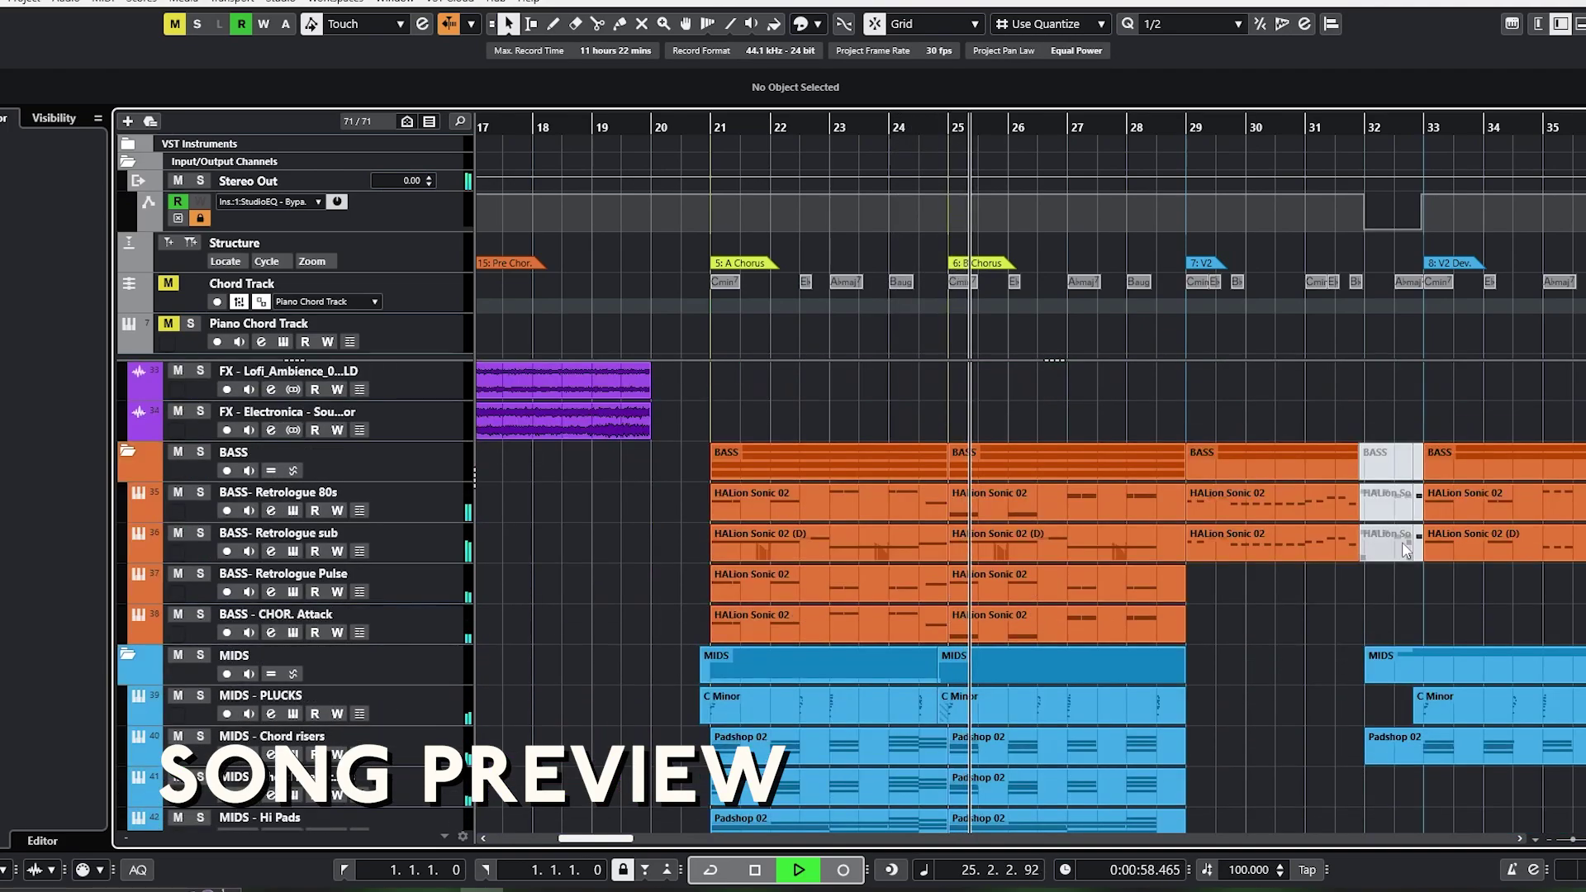
scroll(1402, 542, down, 2)
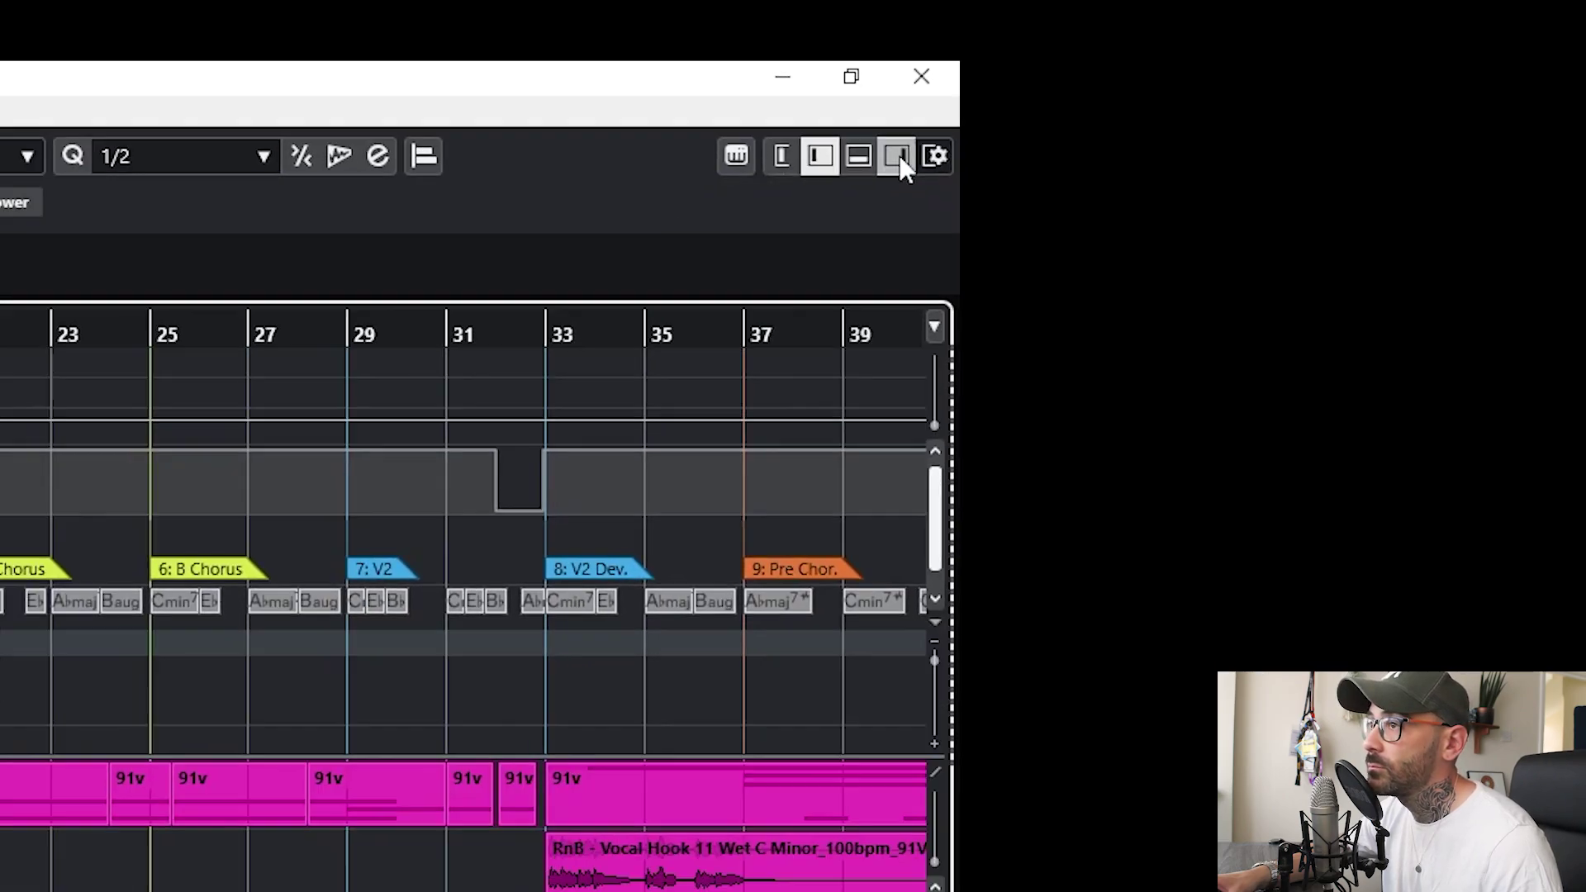
click(868, 401)
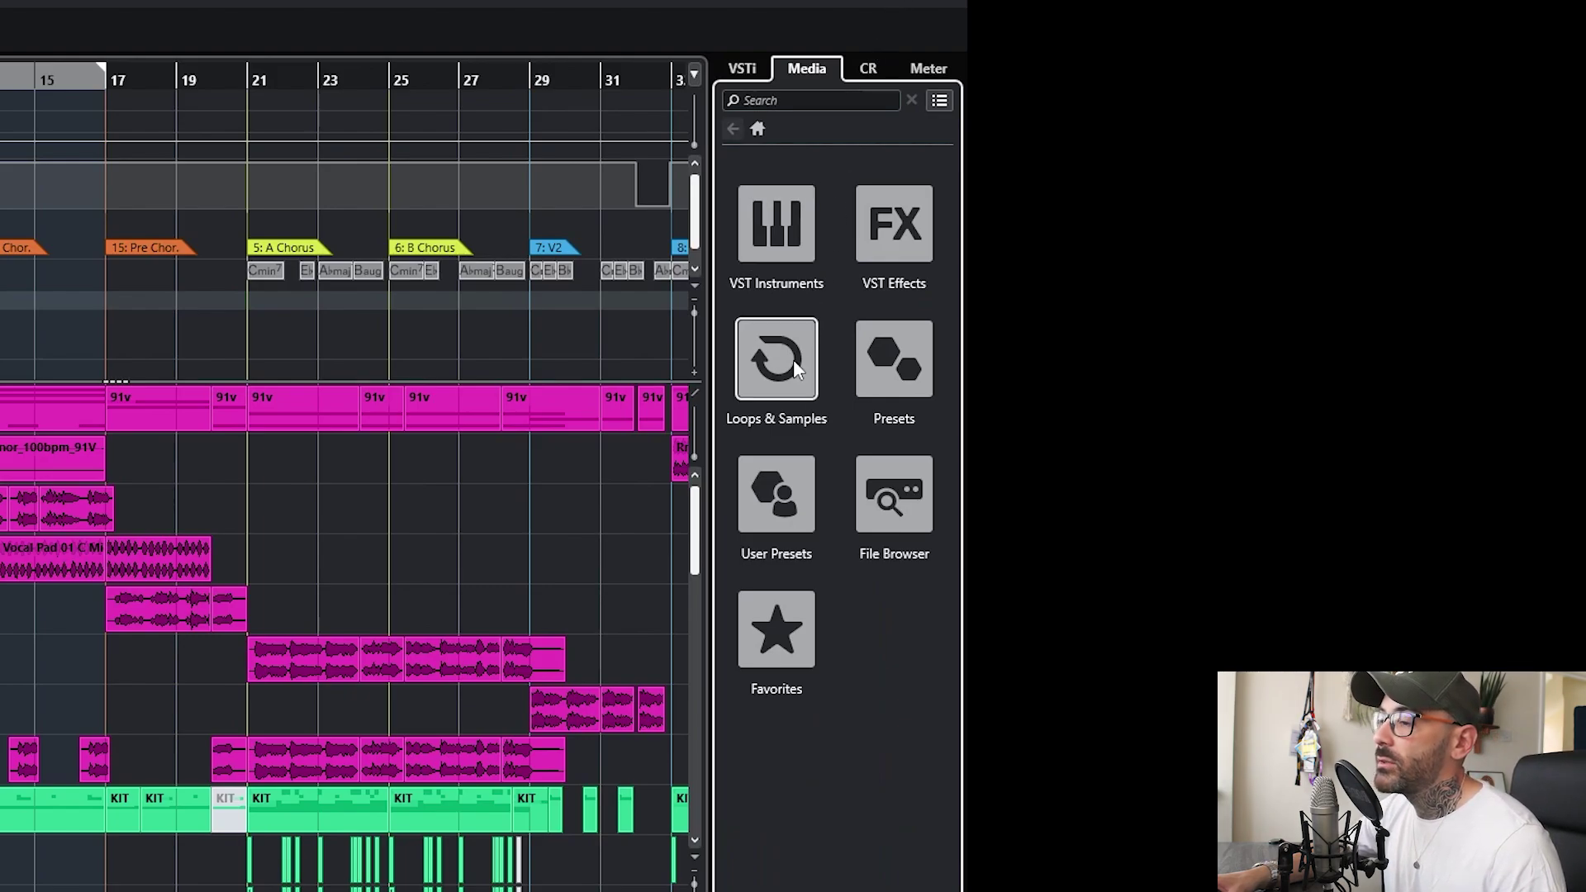
click(777, 388)
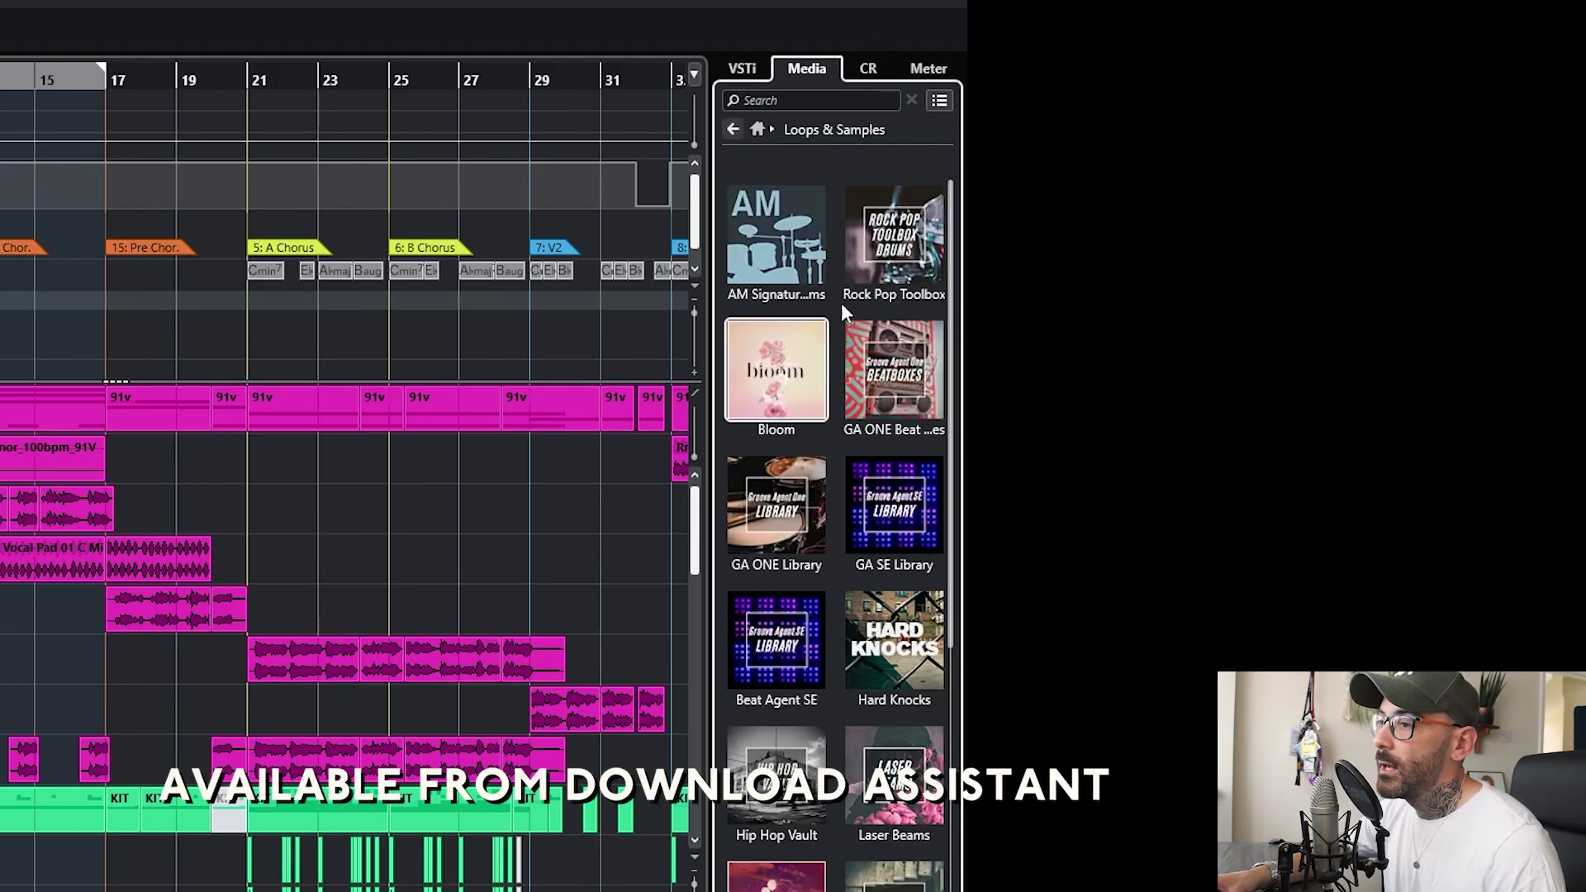
scroll(844, 284, down, 2)
scroll(845, 284, down, 5)
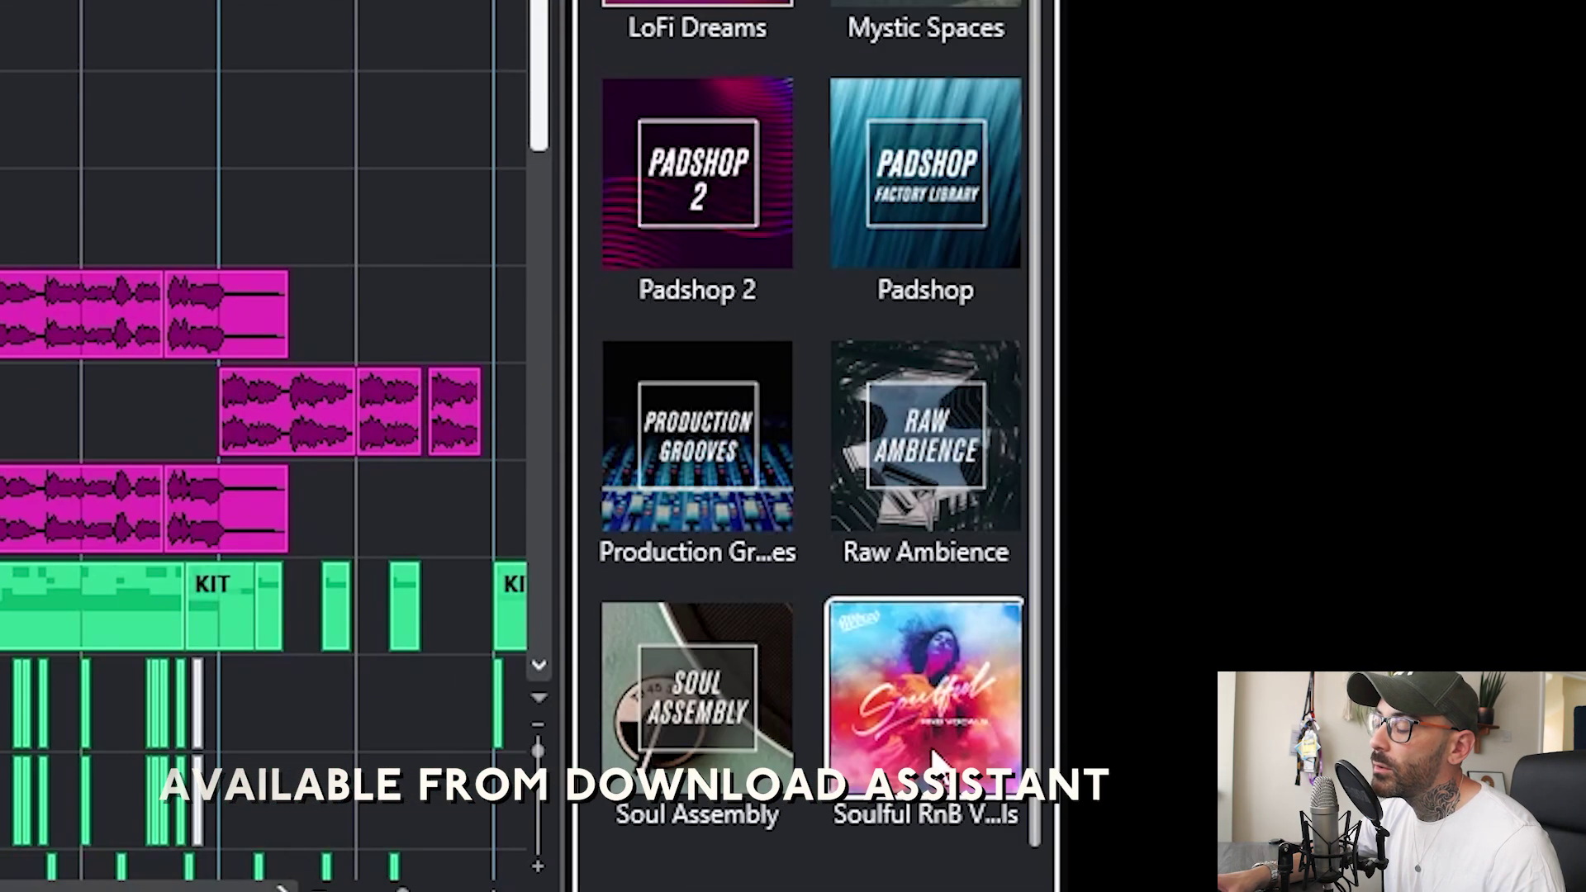
click(773, 524)
Preview a C minor wet vocal phrase from the library, then stop it.
scroll(768, 302, down, 1)
scroll(785, 306, up, 5)
scroll(791, 276, down, 5)
scroll(790, 273, down, 2)
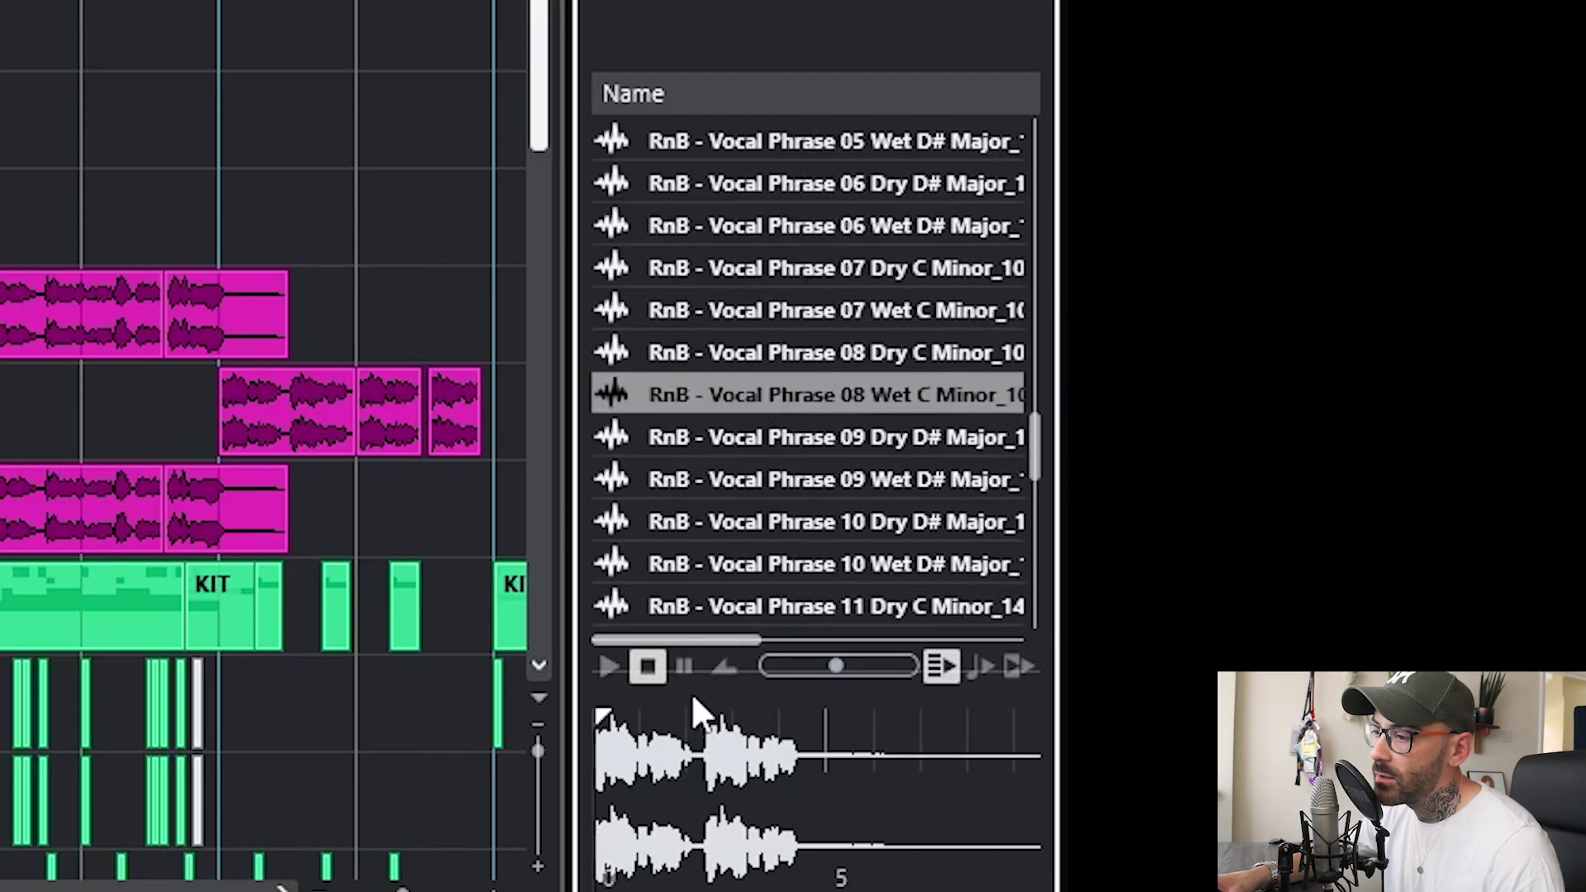
click(612, 680)
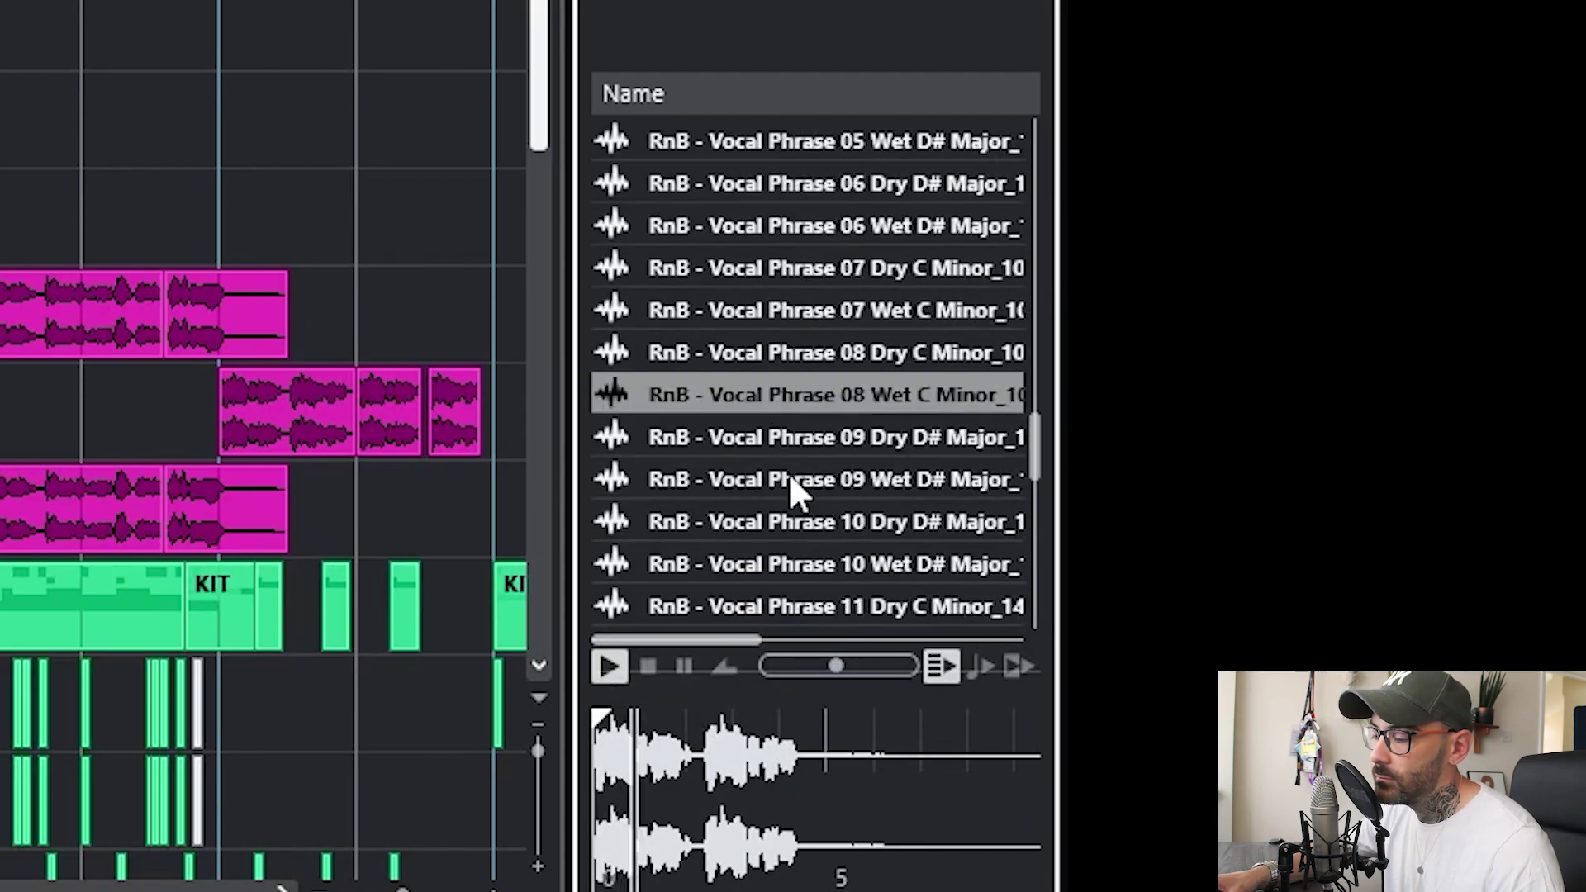
click(651, 665)
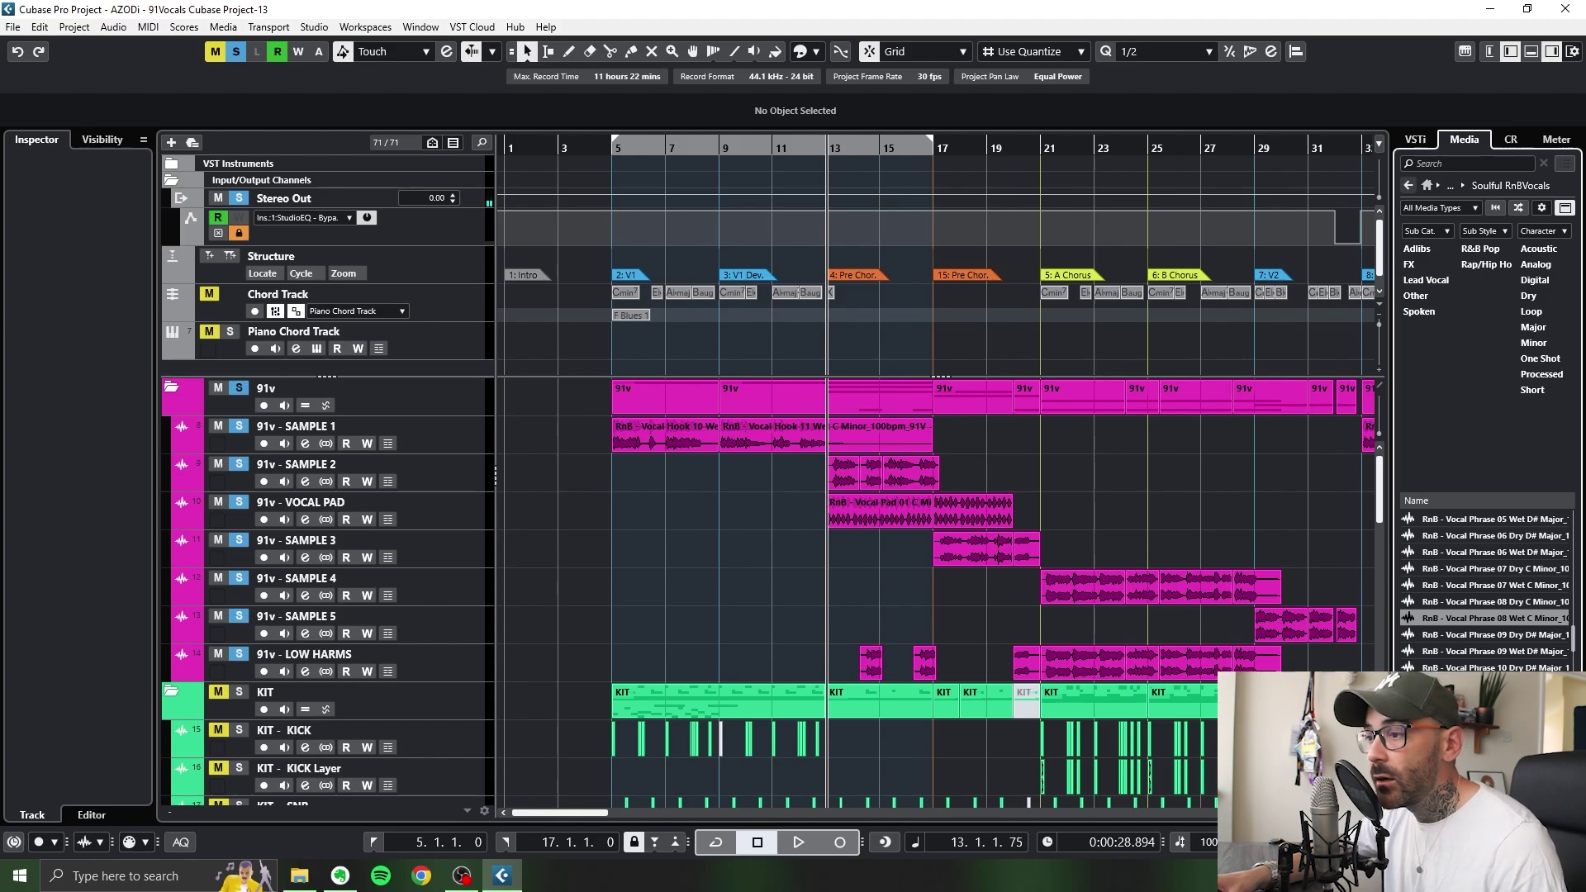
Drag RnB - Vocal Phrase 08 Wet (C minor) onto the 91v - SAMPLE 3 track at bar 6.
drag(1417, 625, 641, 543)
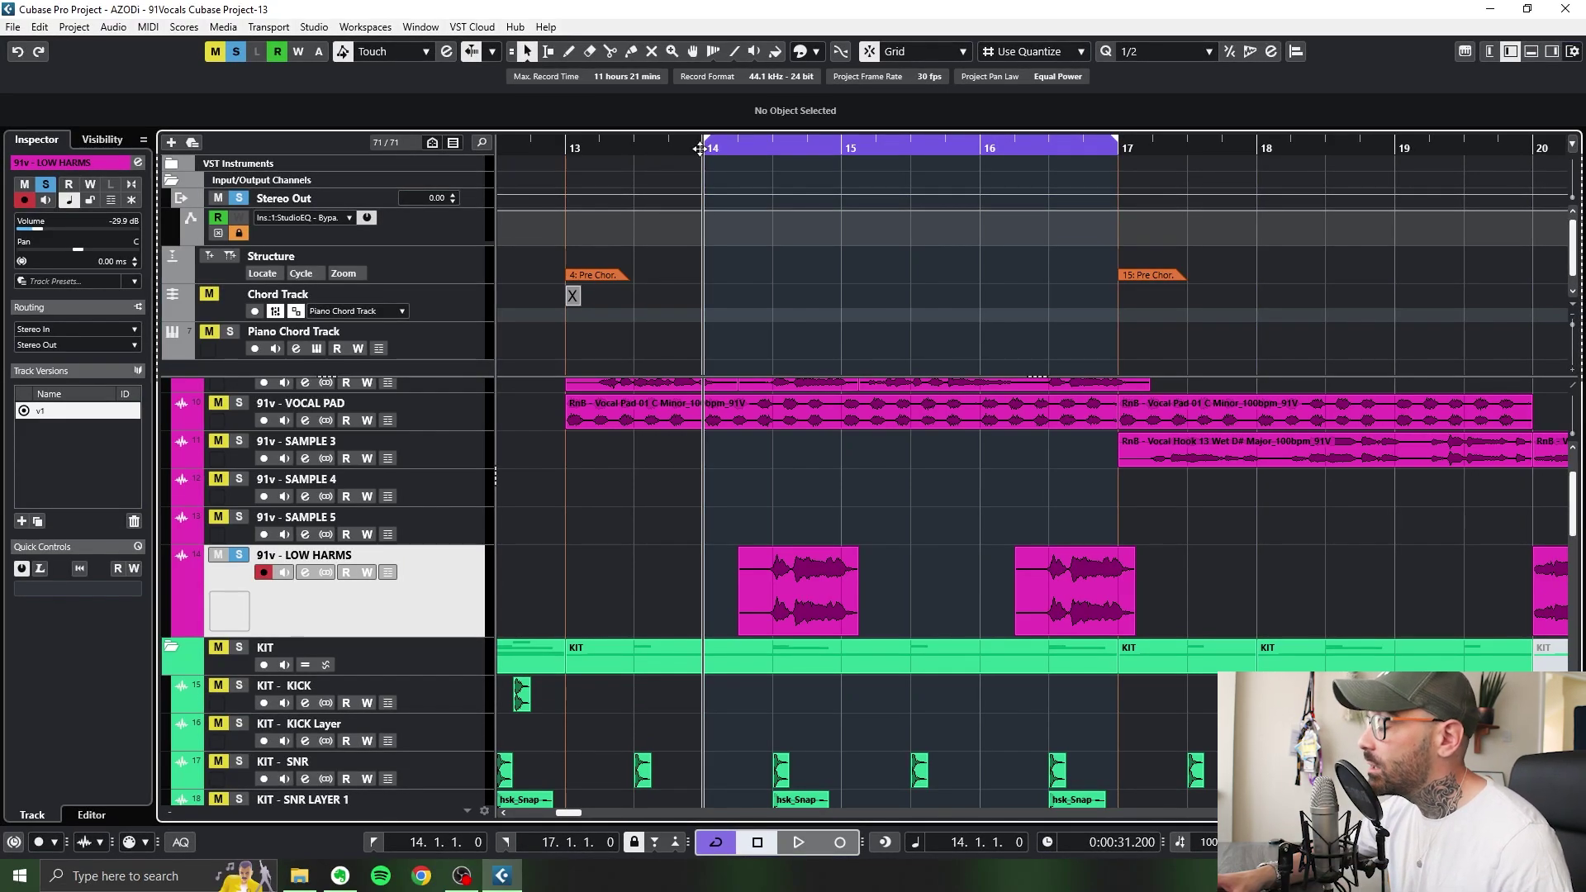
Play briefly from bar 14, then solo 91v - LOW HARMS and select its event.
key(space)
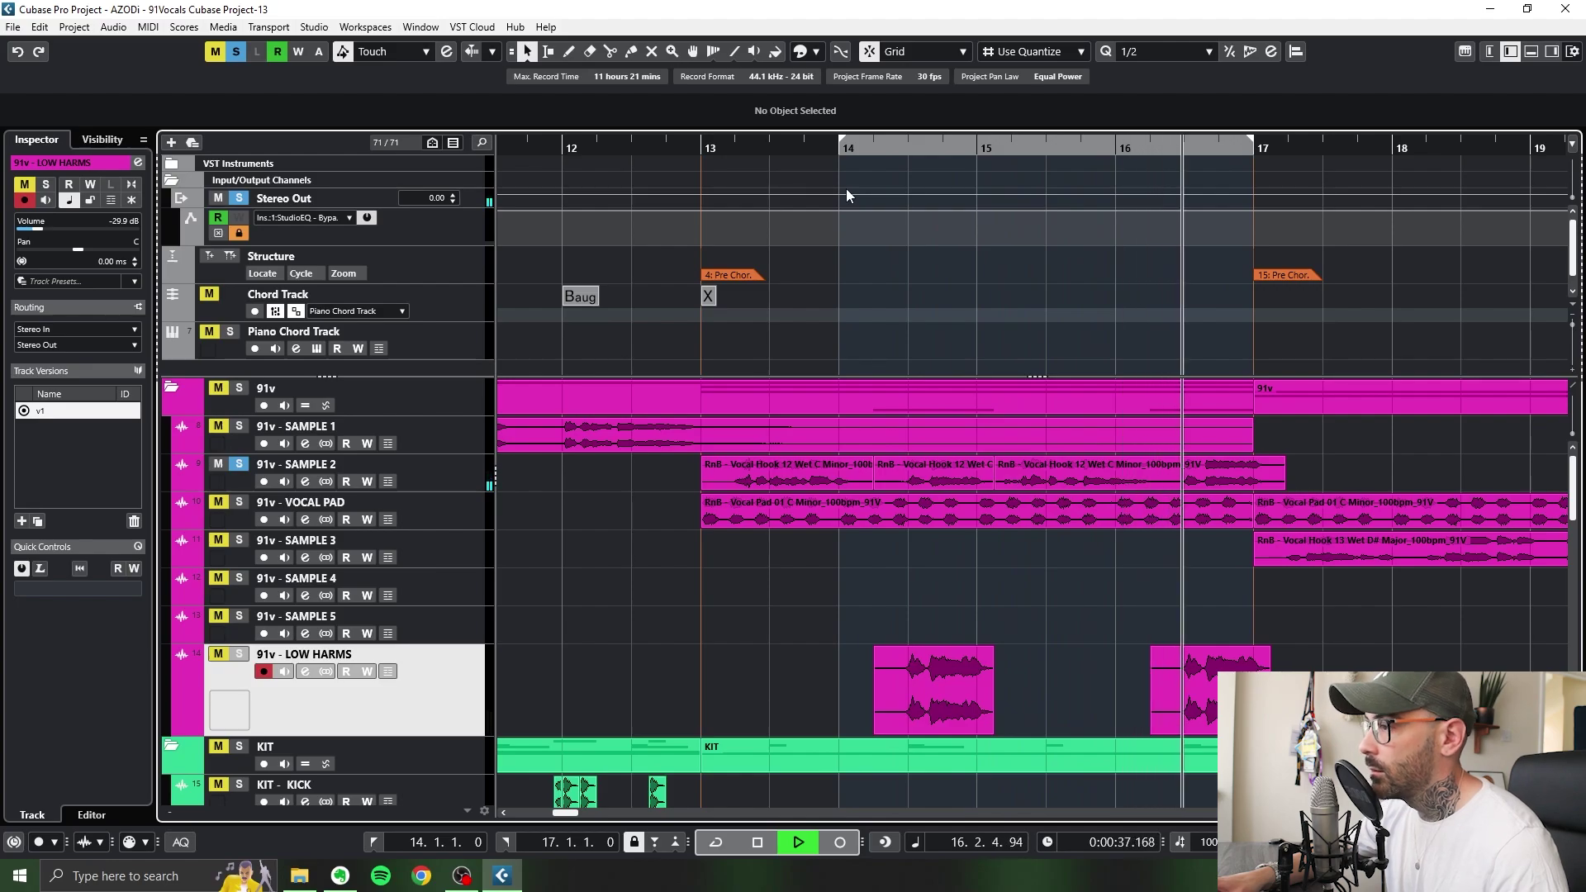
key(space)
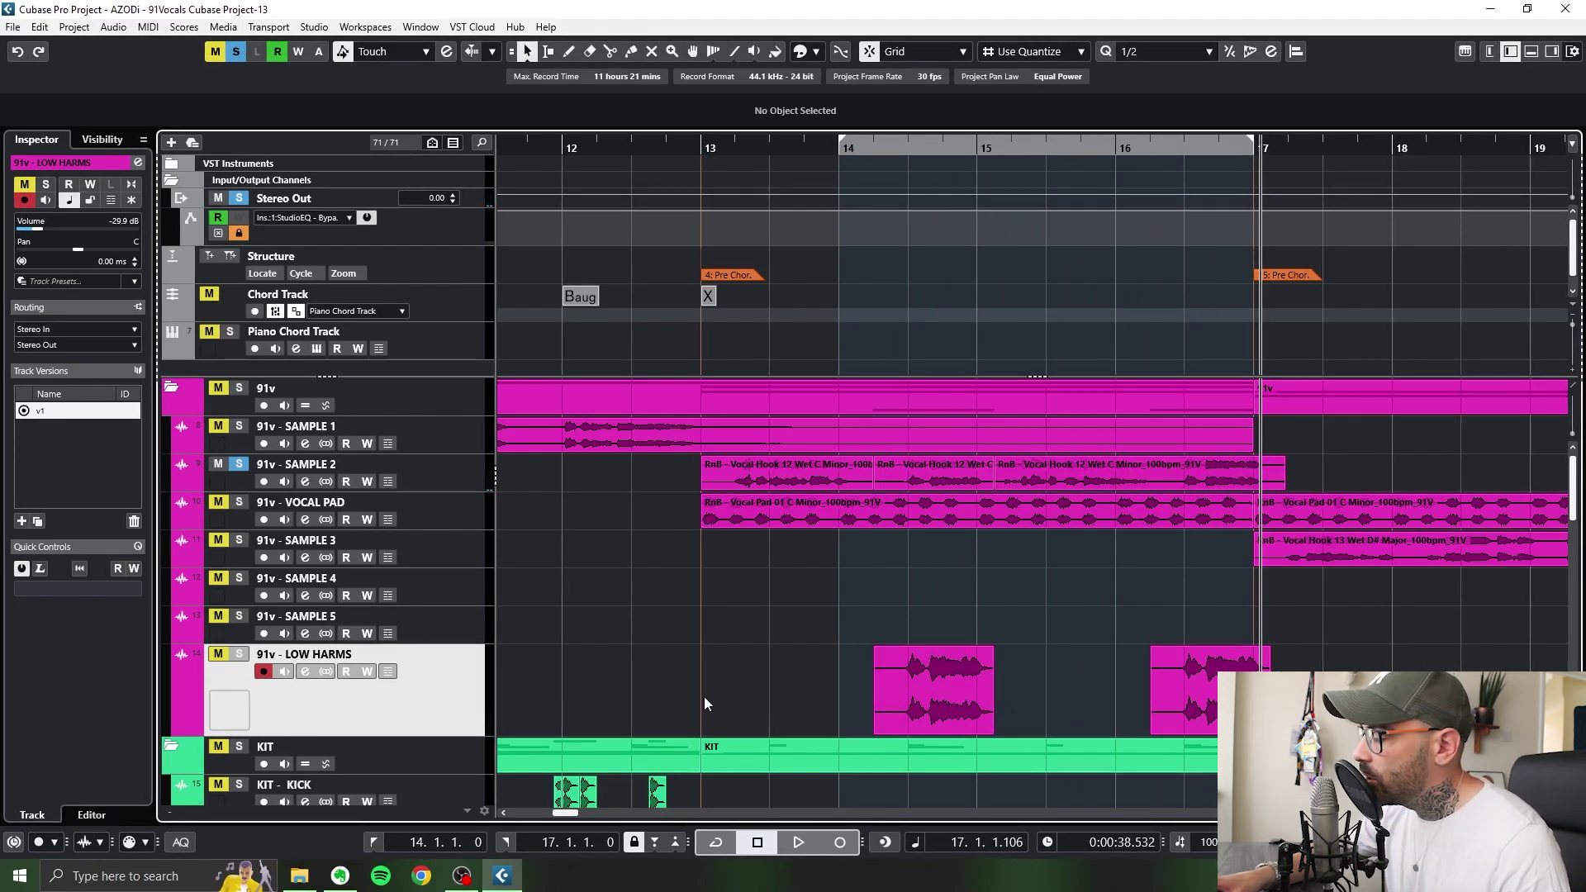
key(s)
click(920, 679)
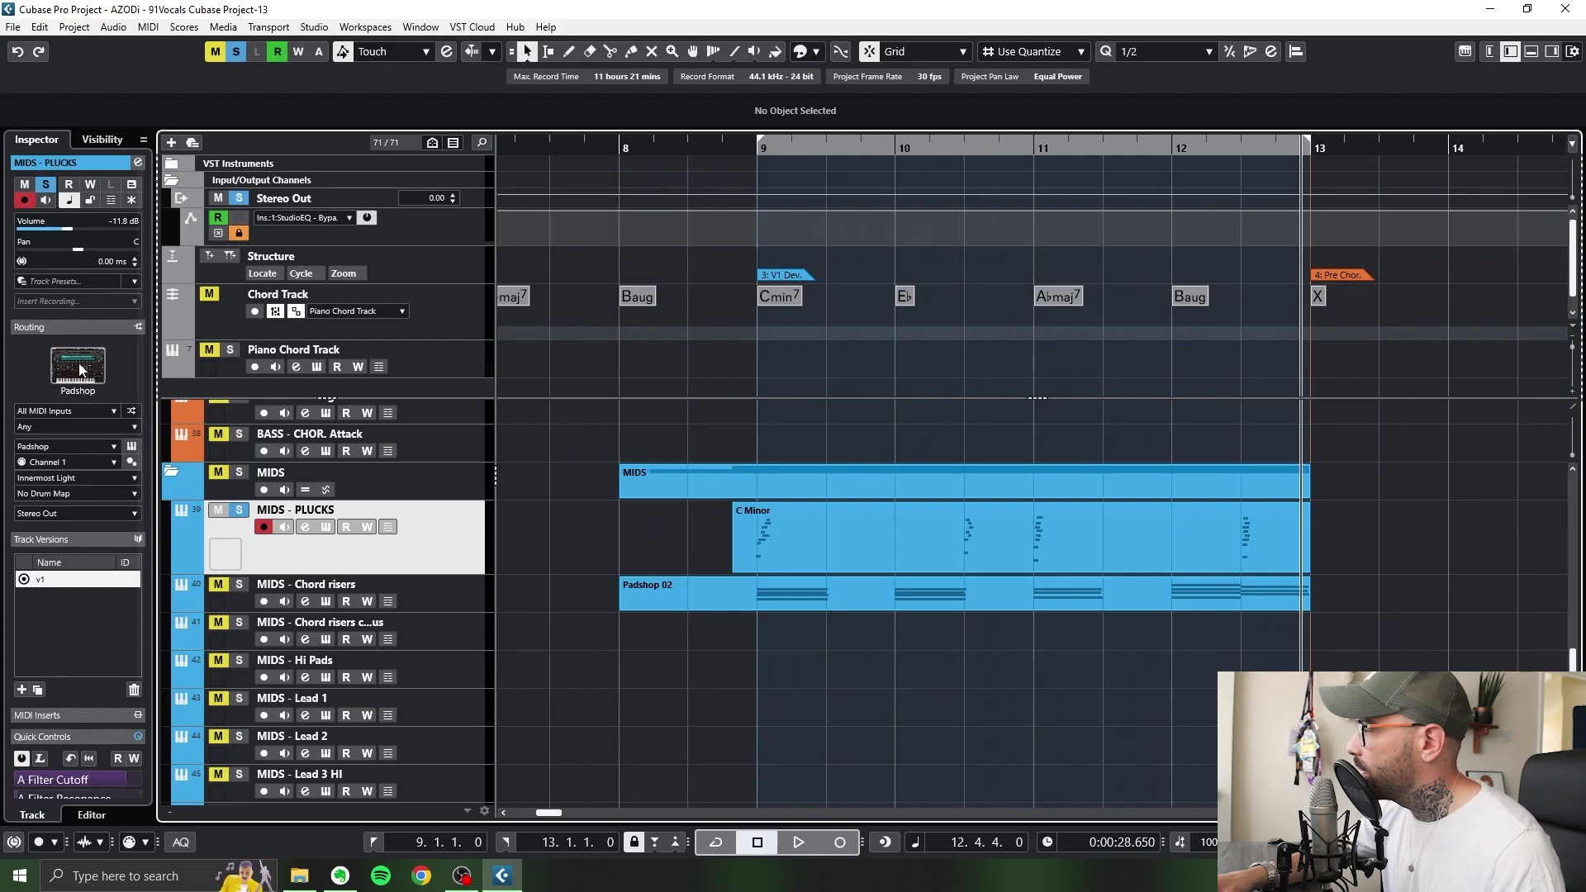
Open the MIDS - PLUCKS Padshop instrument and its C Minor part in a separate Key Editor.
click(80, 367)
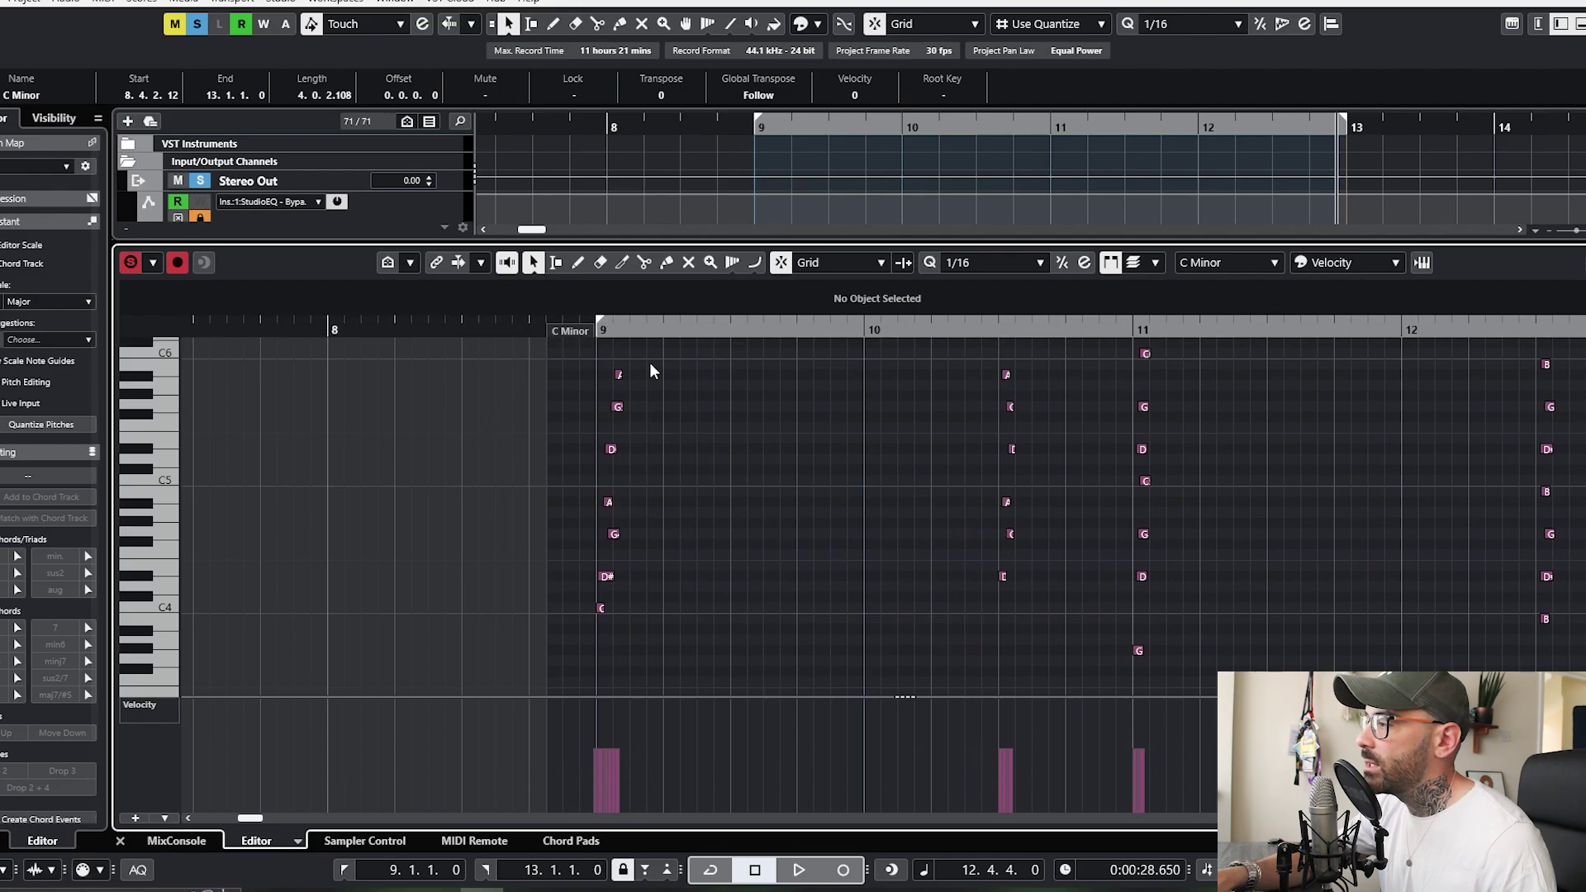
scroll(553, 499, up, 4)
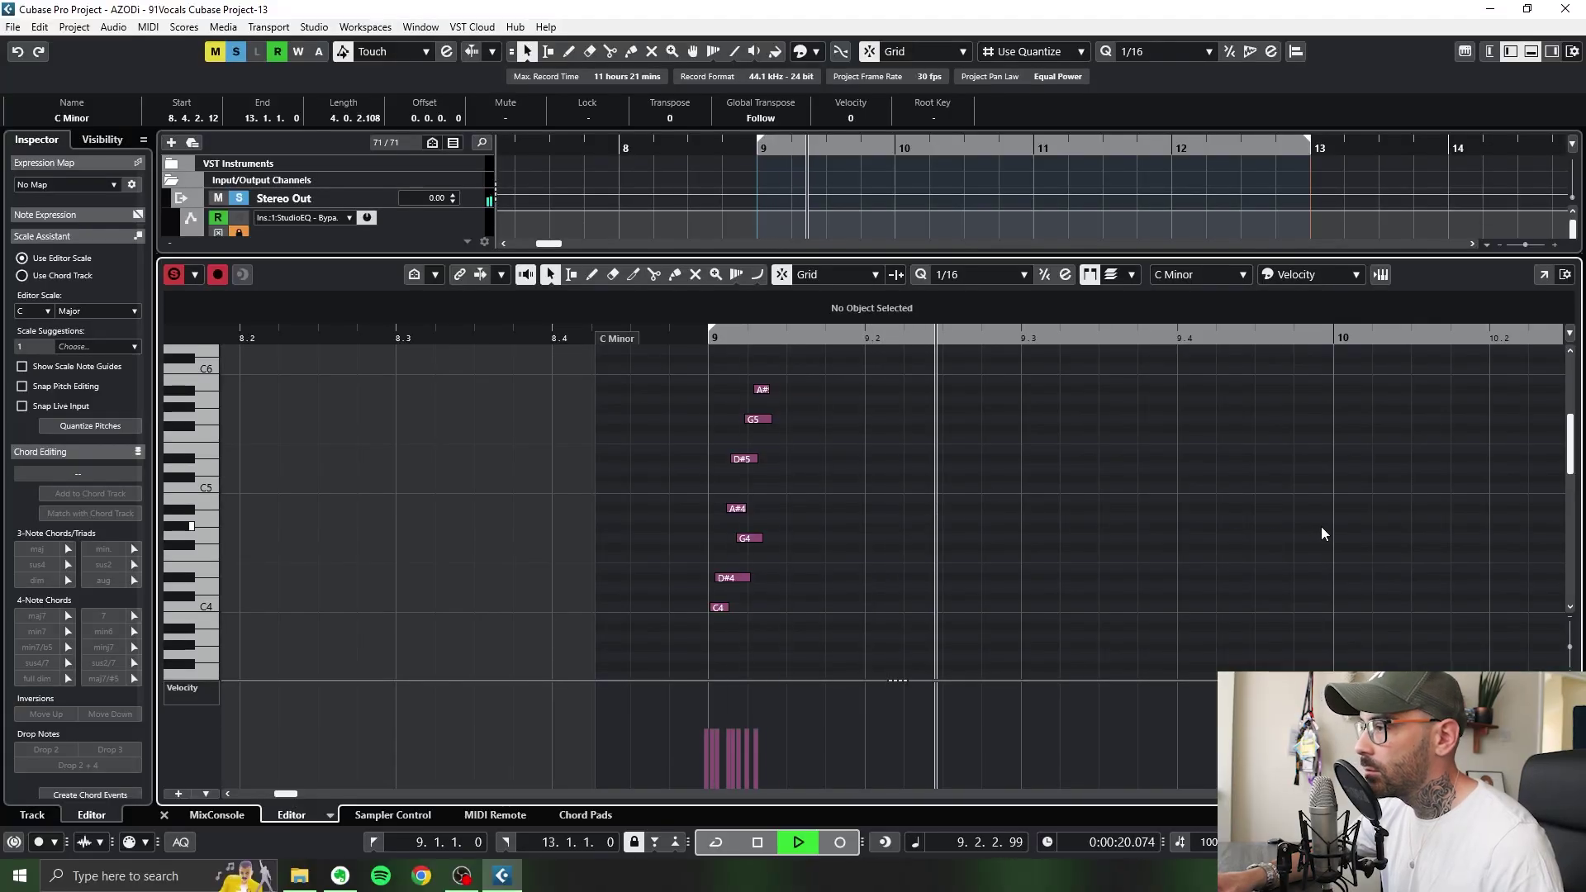
scroll(473, 548, up, 2)
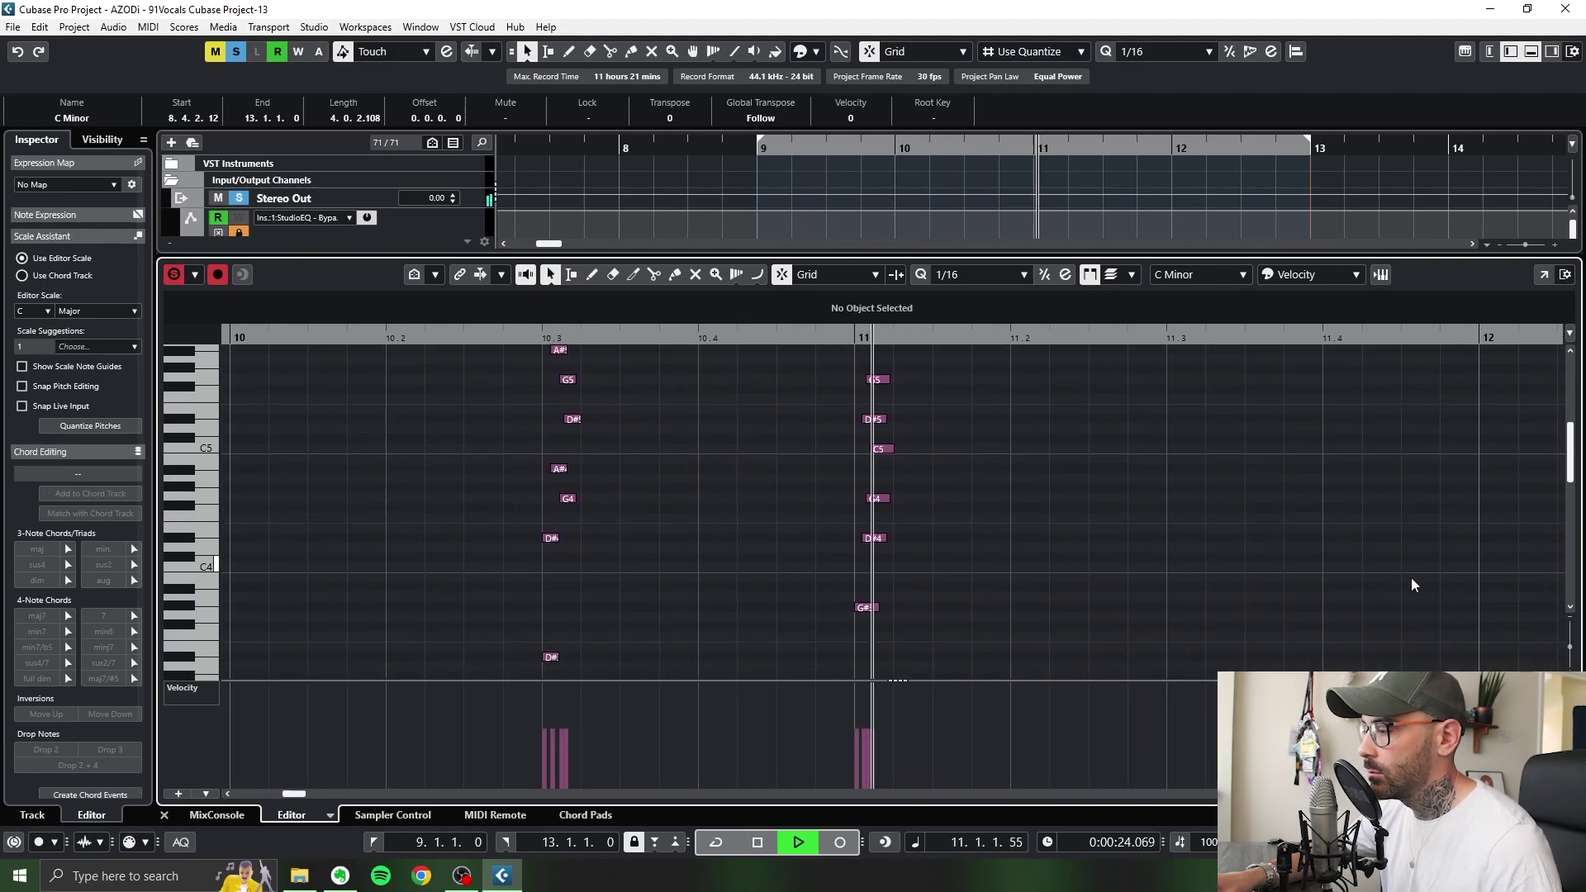
scroll(871, 592, up, 2)
click(1544, 275)
scroll(1322, 447, down, 3)
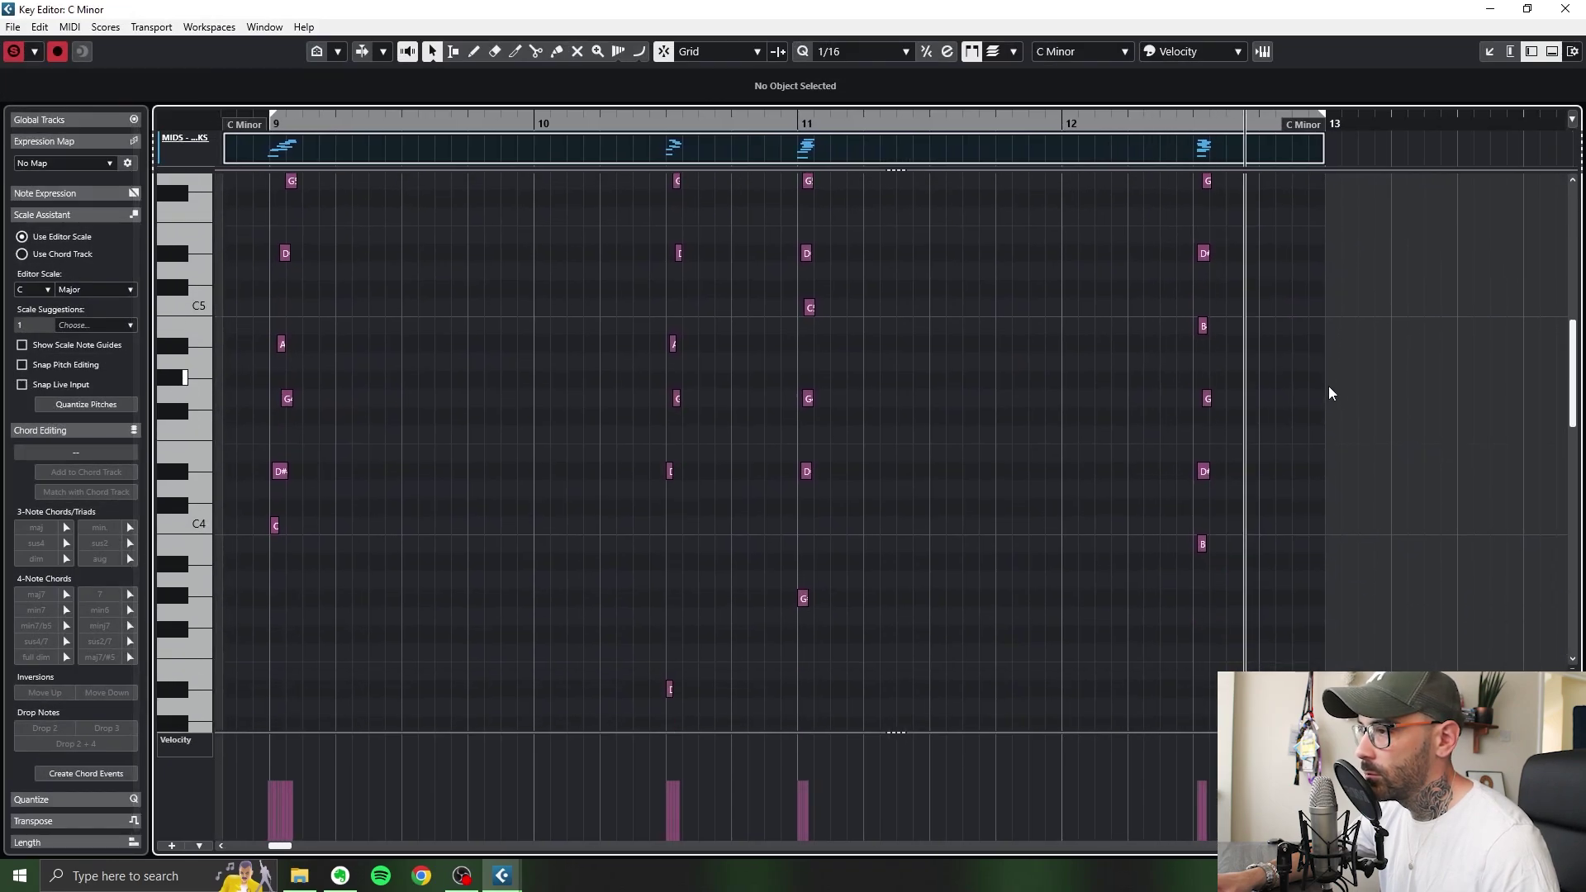
Bring up the MixConsole (F3) to inspect the MIDS - PLUCKS compressor and EQ settings.
key(F3)
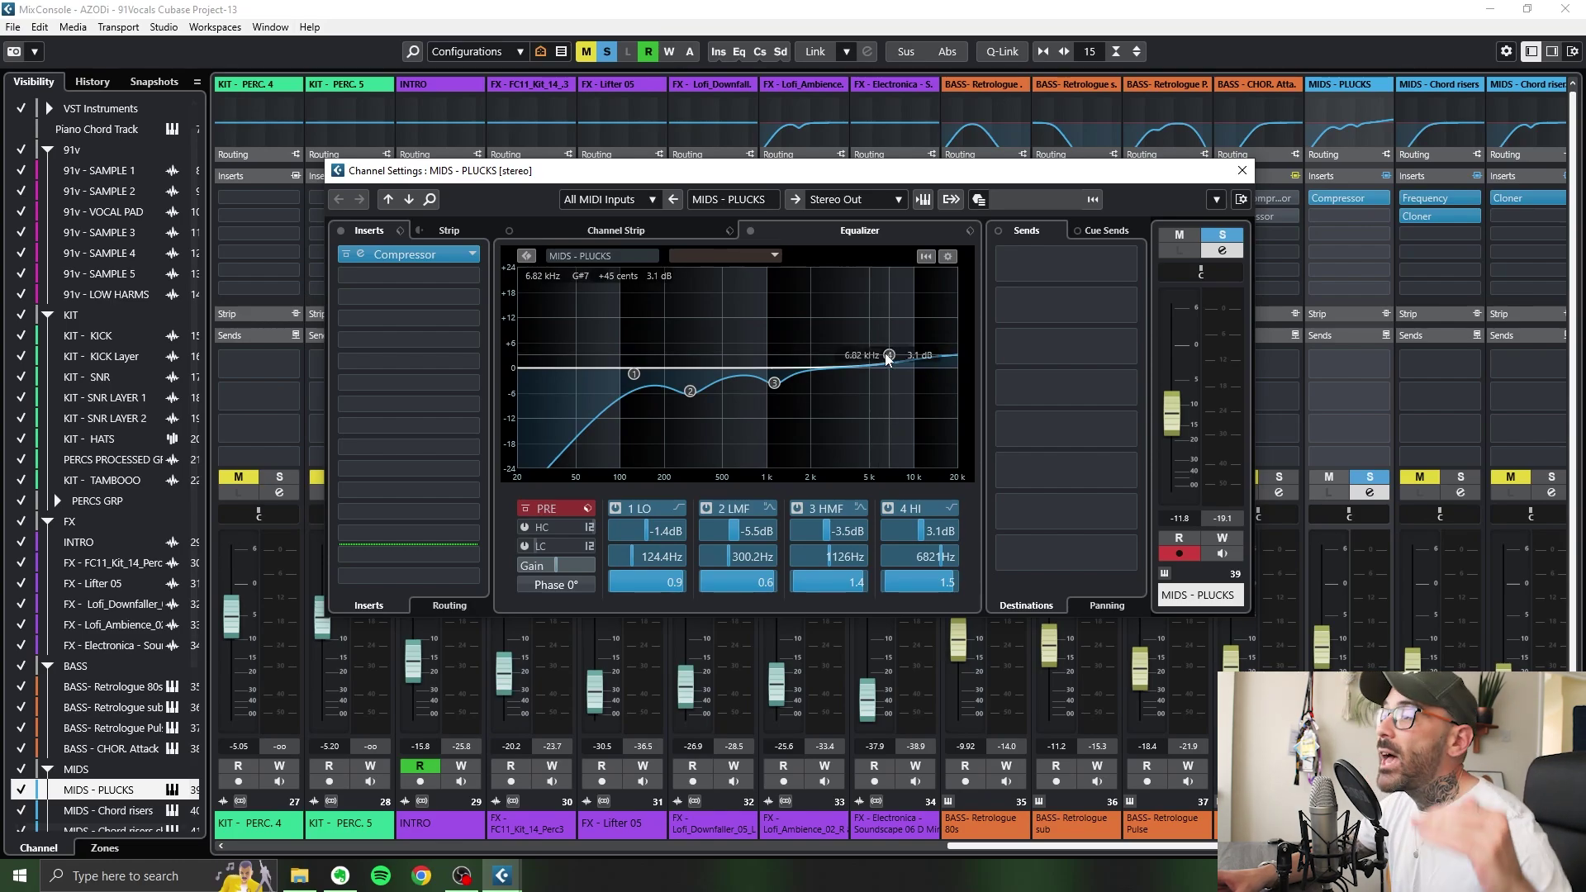
Back in the arrangement, unmute and solo MIDS - Chord risers and show its Padshop instrument.
key(F3)
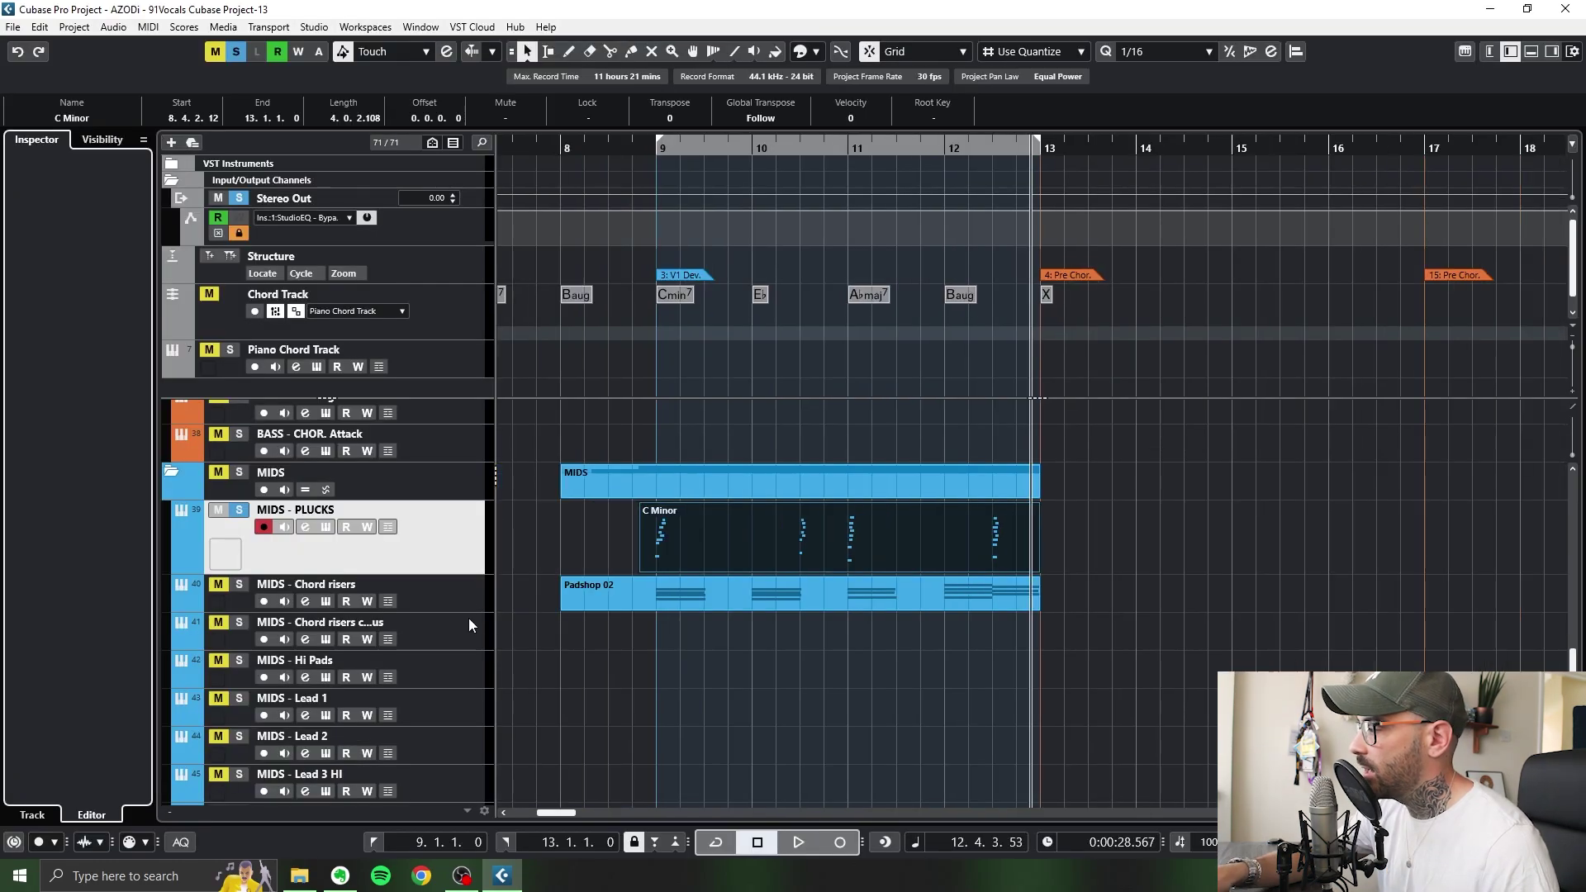
click(469, 617)
key(h)
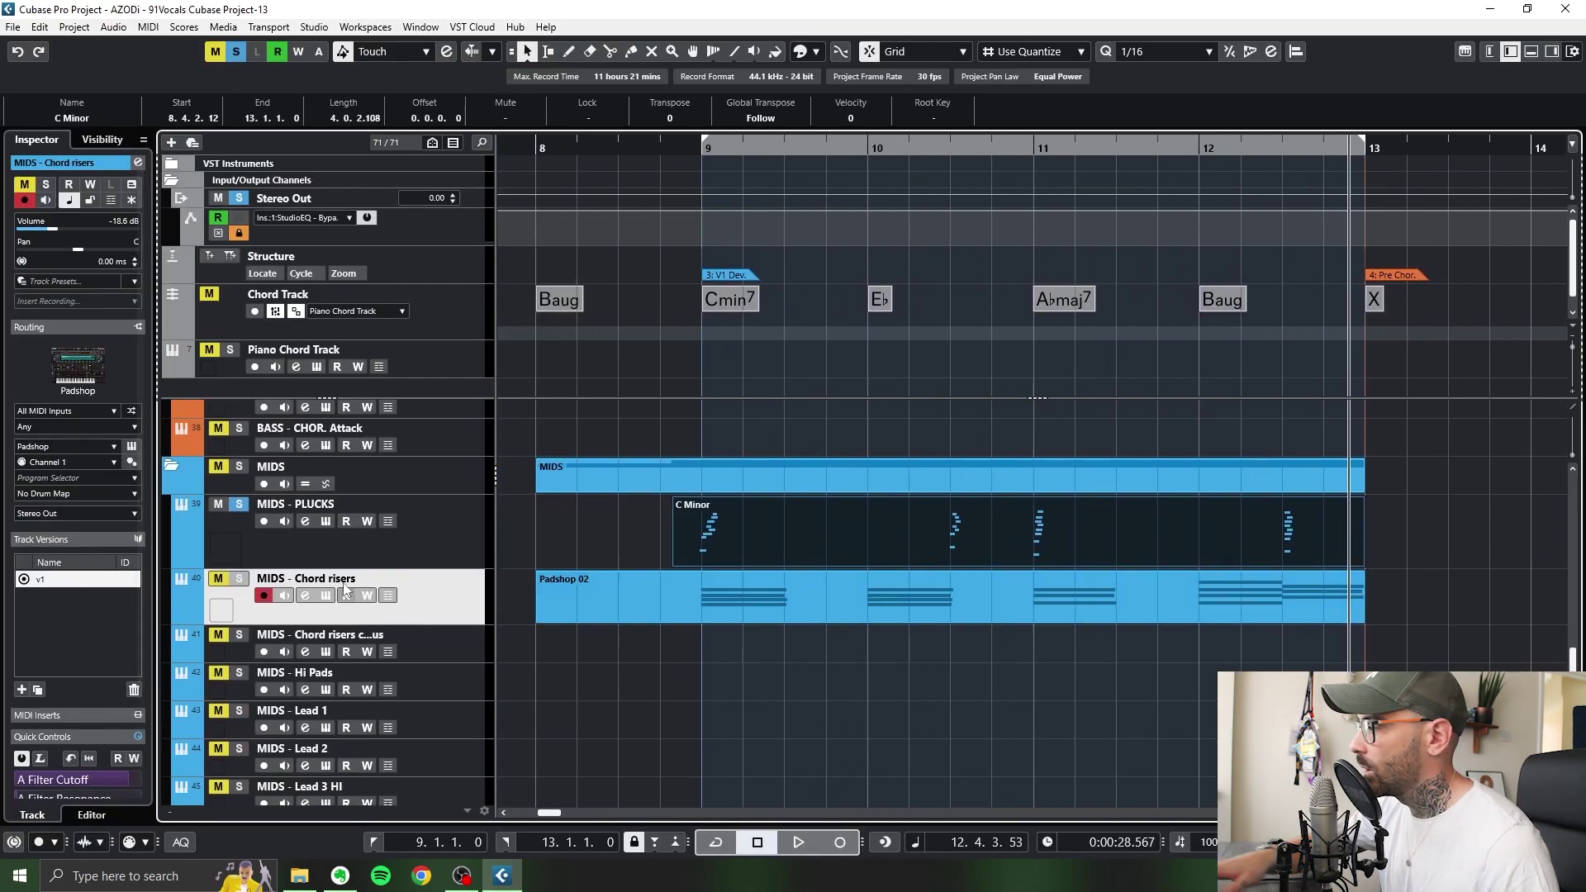
click(217, 579)
click(239, 578)
click(325, 596)
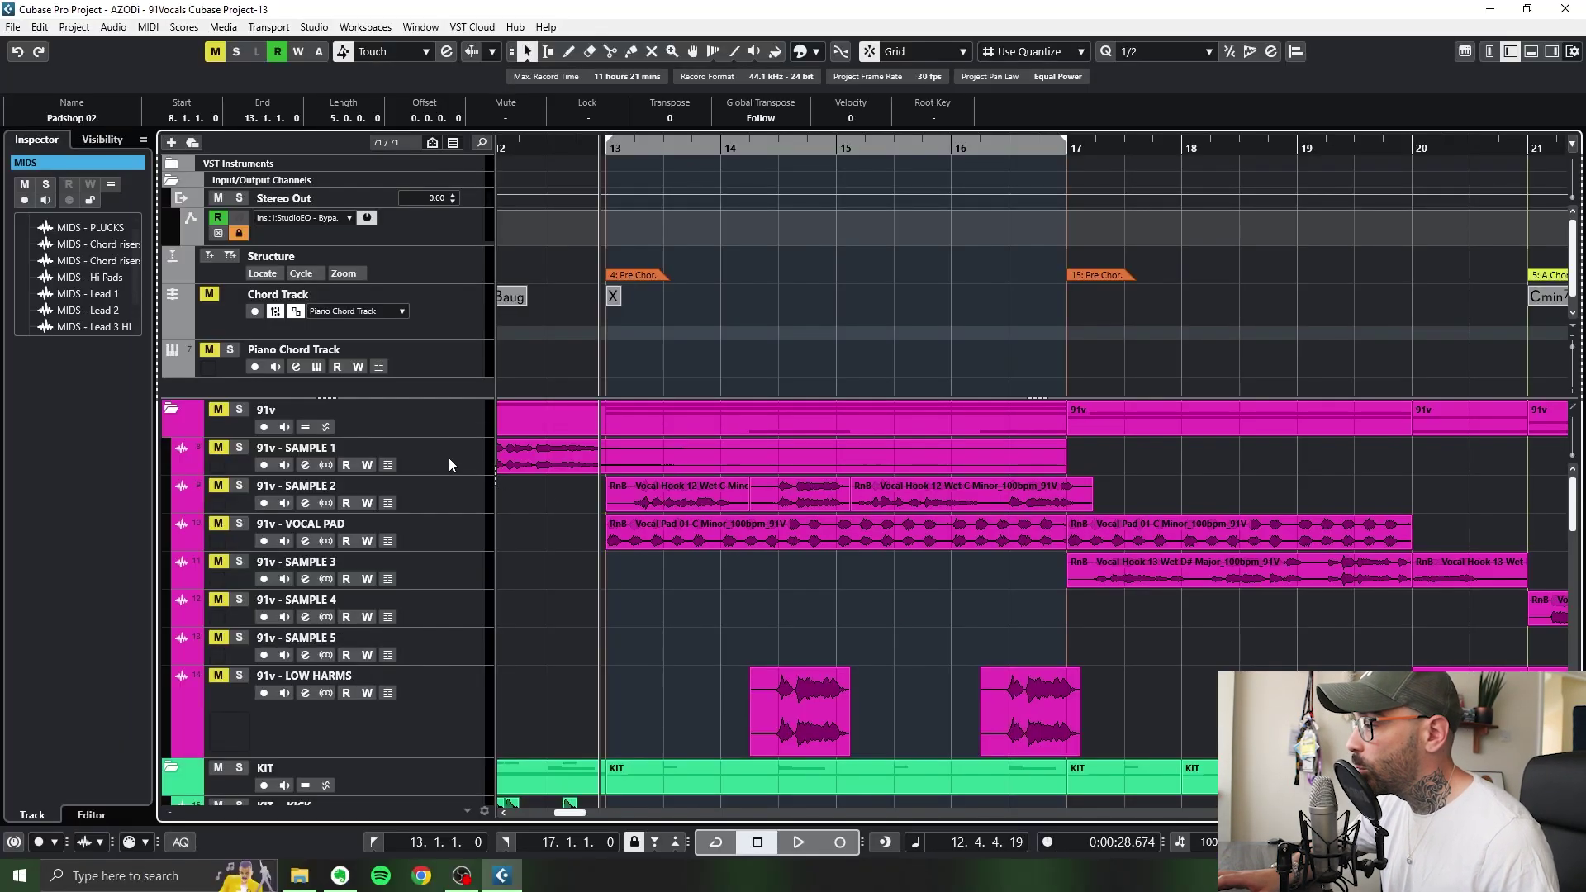
Solo 91v - VOCAL PAD and cycle-play bars 13–17 from the left locator.
click(239, 524)
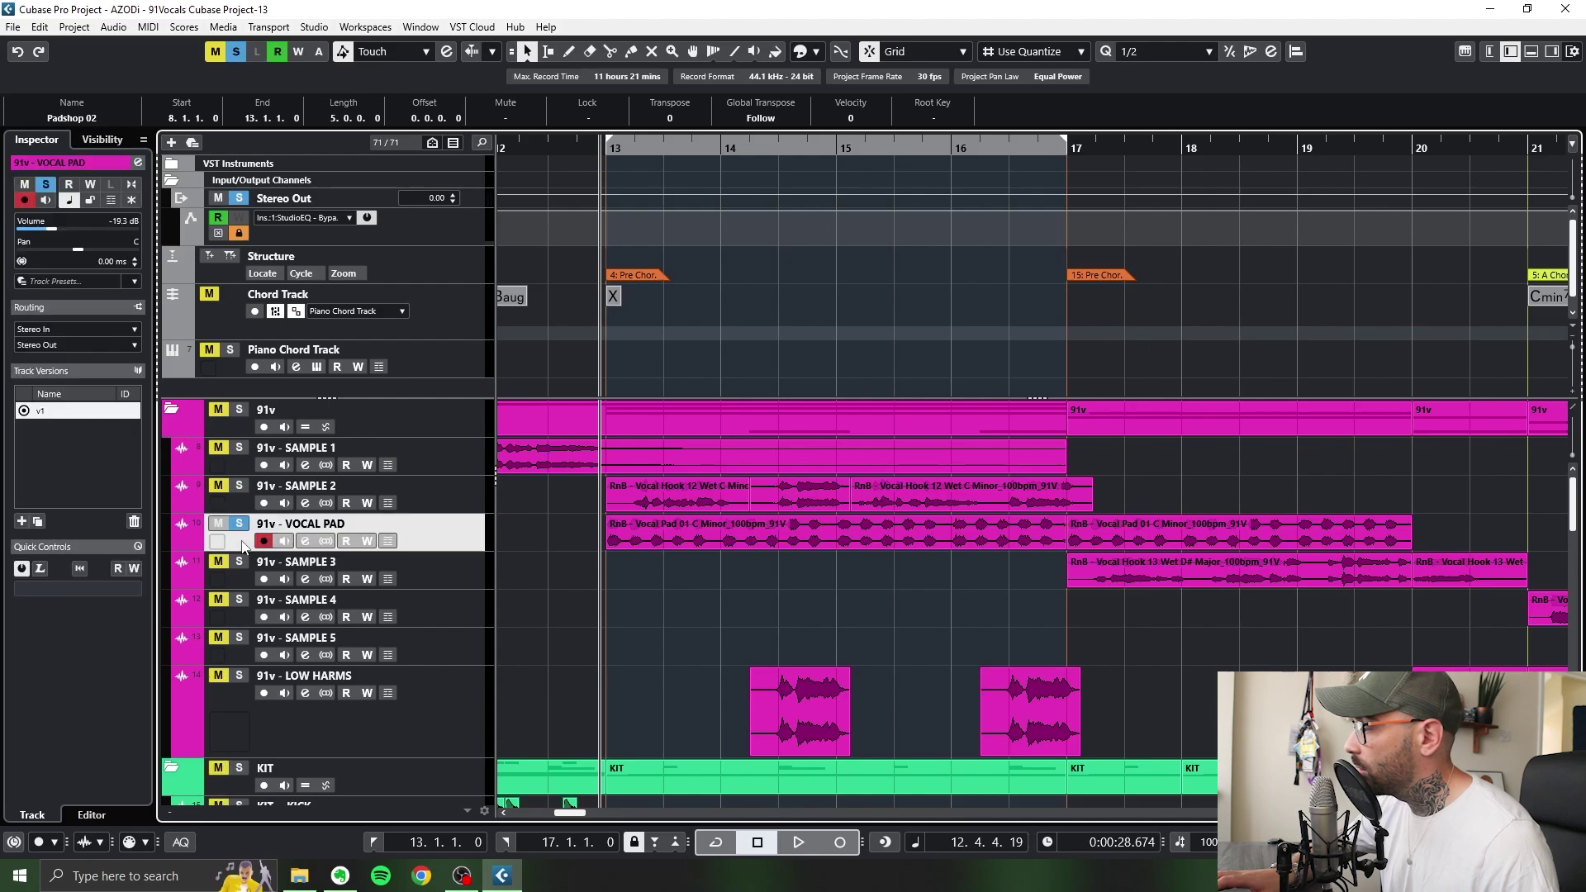
key(KP_1)
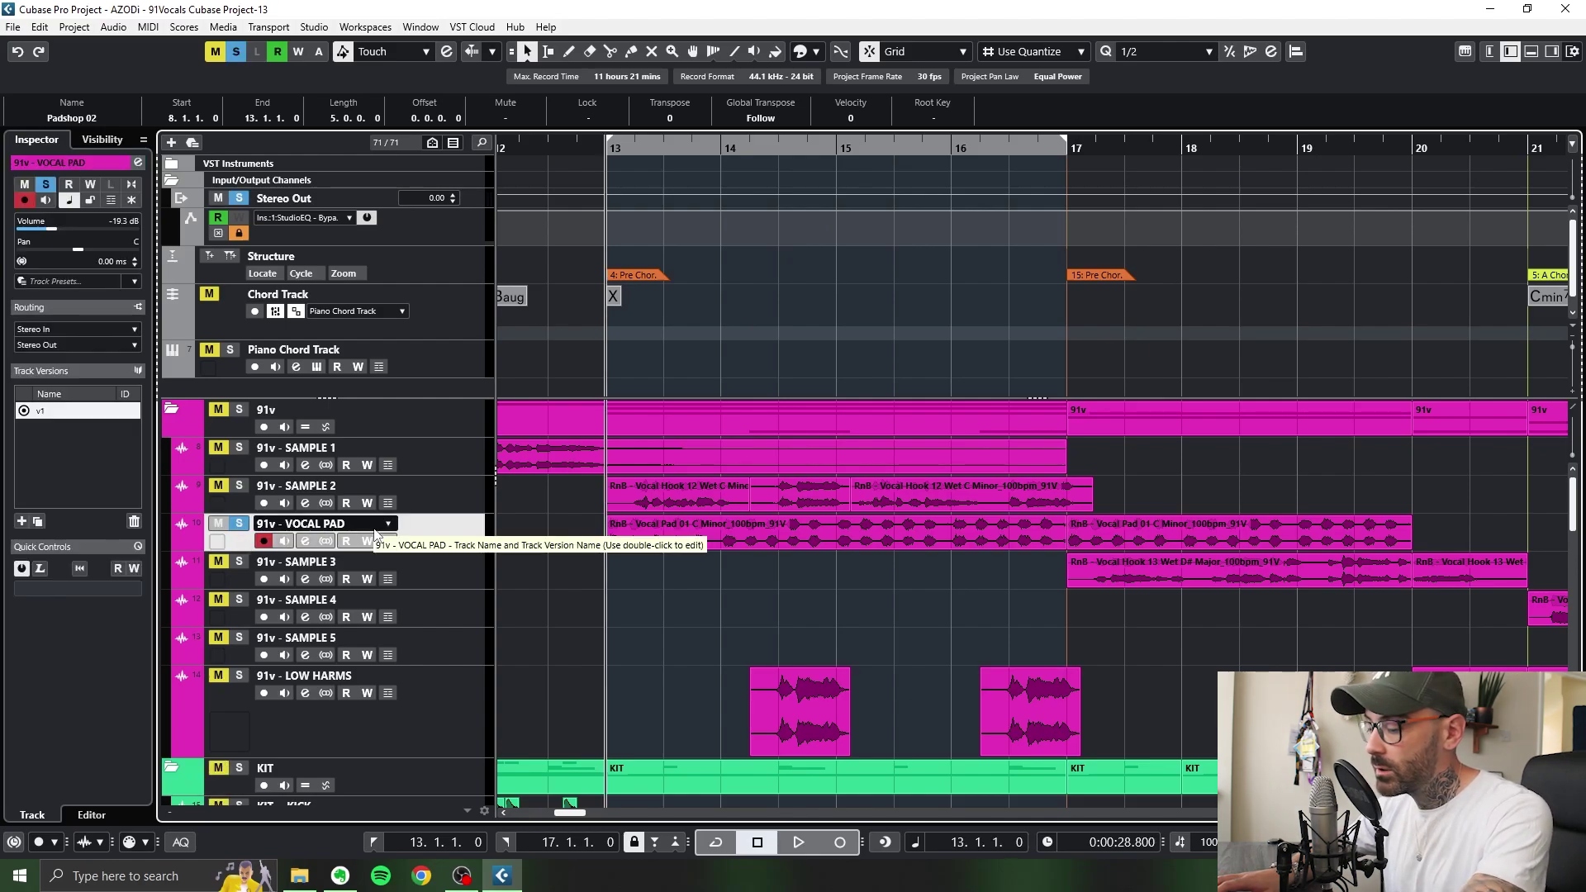
key(KP_Divide)
key(space)
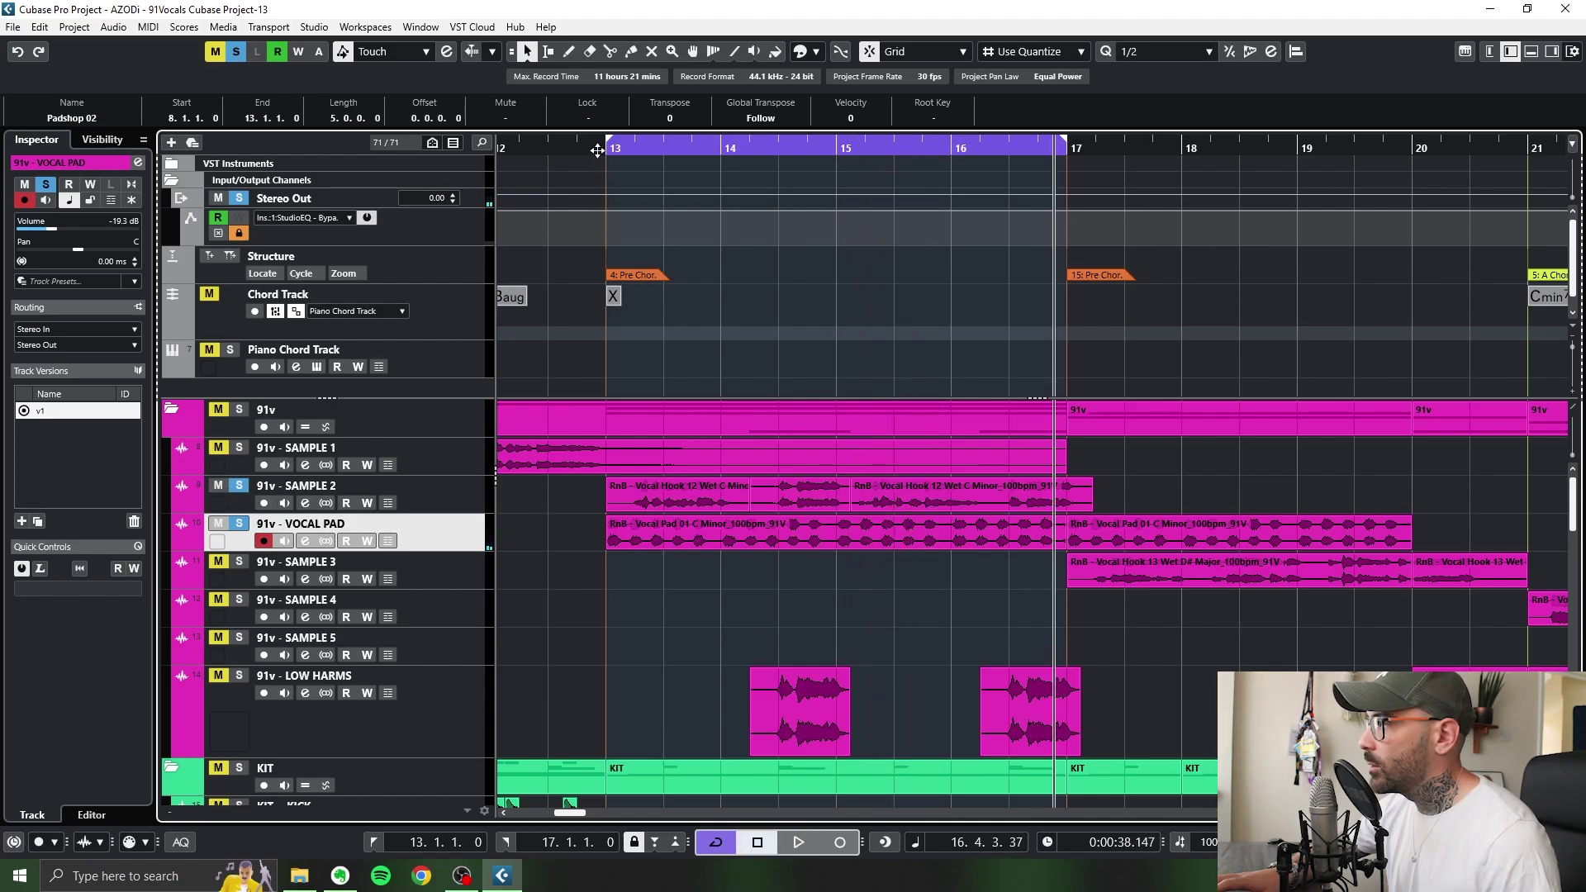
key(space)
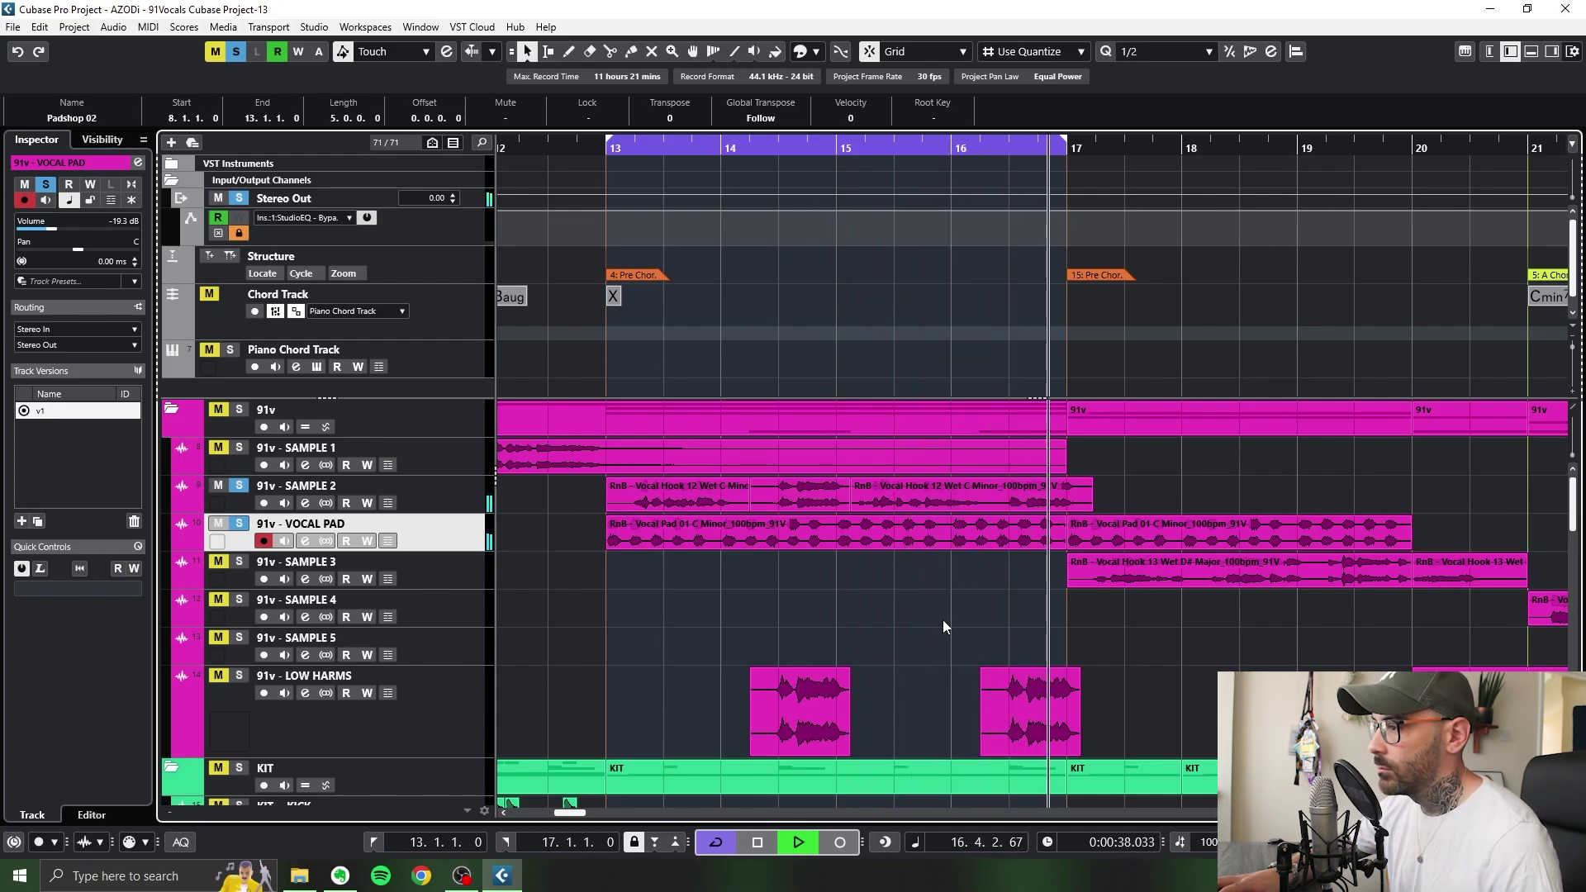
Play the song from bar 21, then replay it with the MIDS - Hi Pads chorus part selected.
key(space)
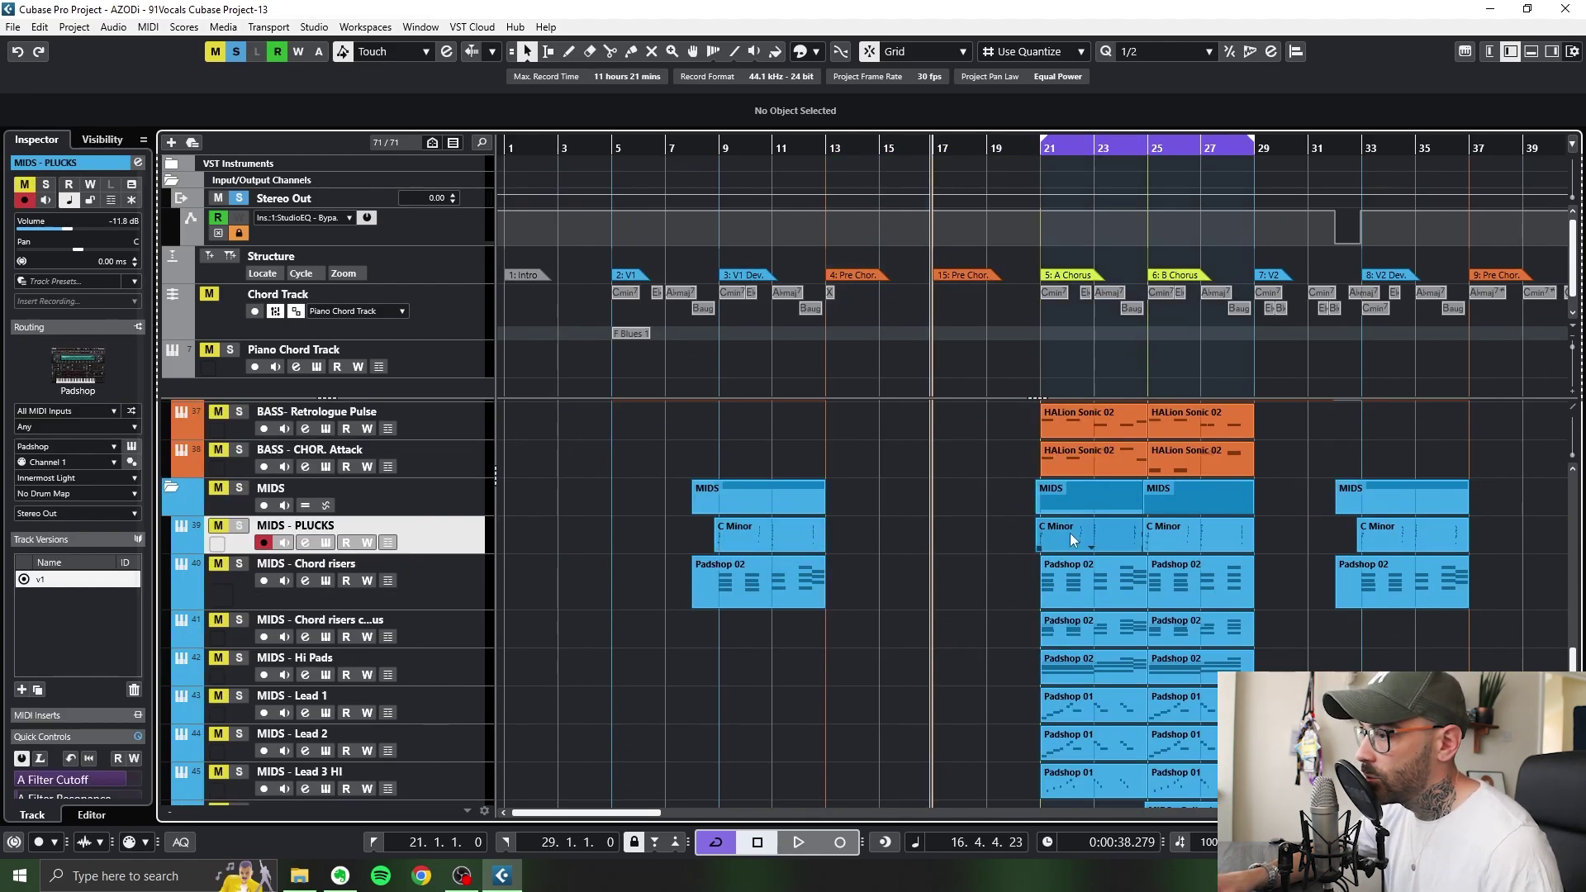
scroll(1170, 595, down, 2)
scroll(1170, 595, right, 1)
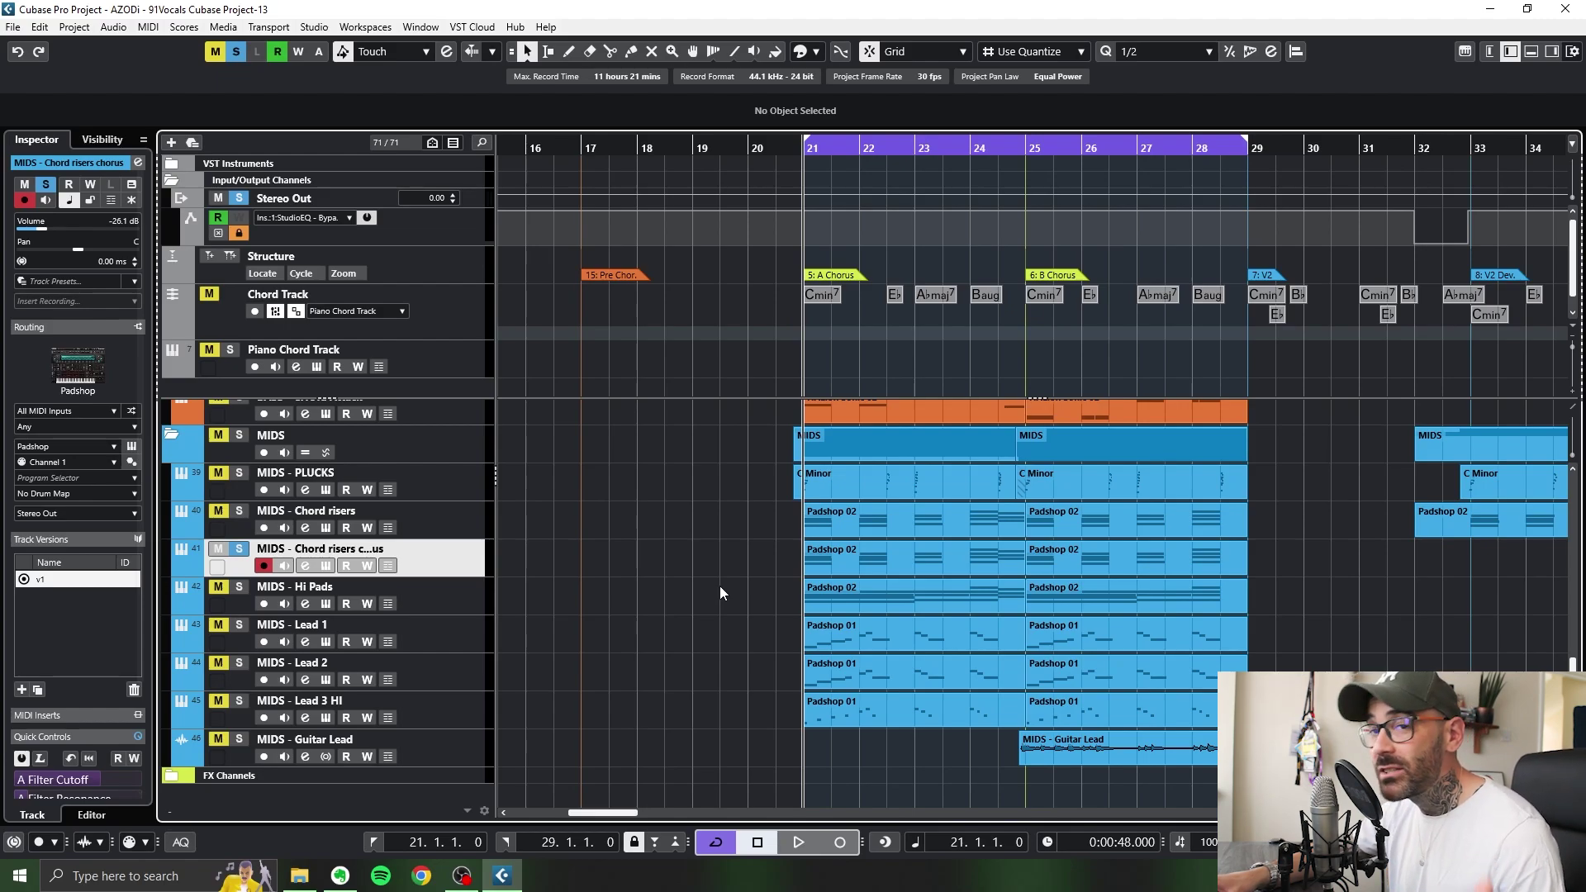
key(space)
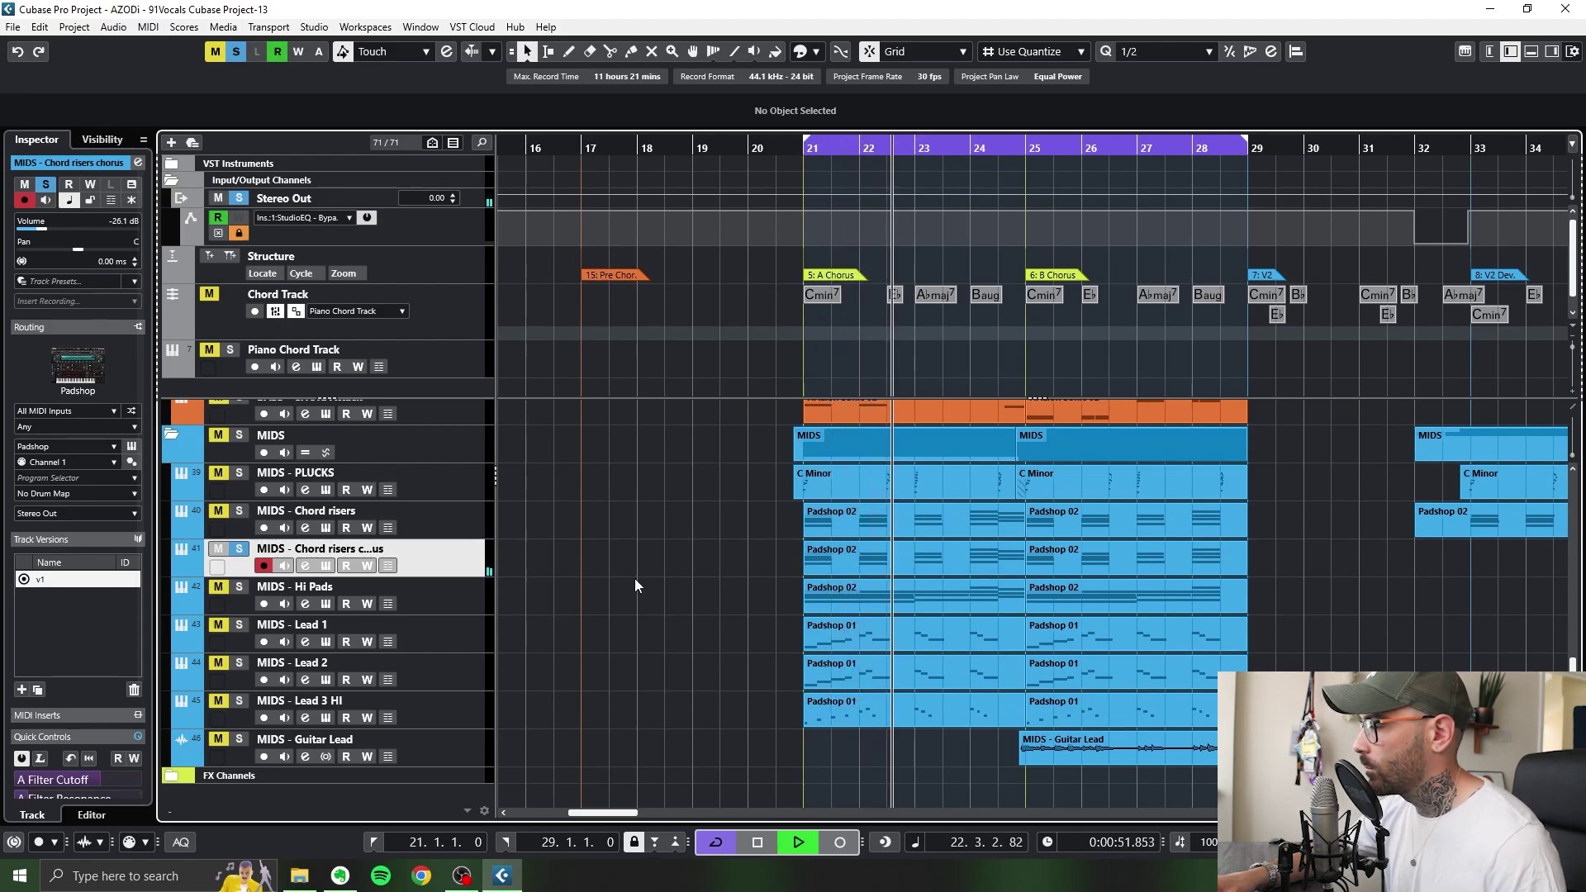
key(space)
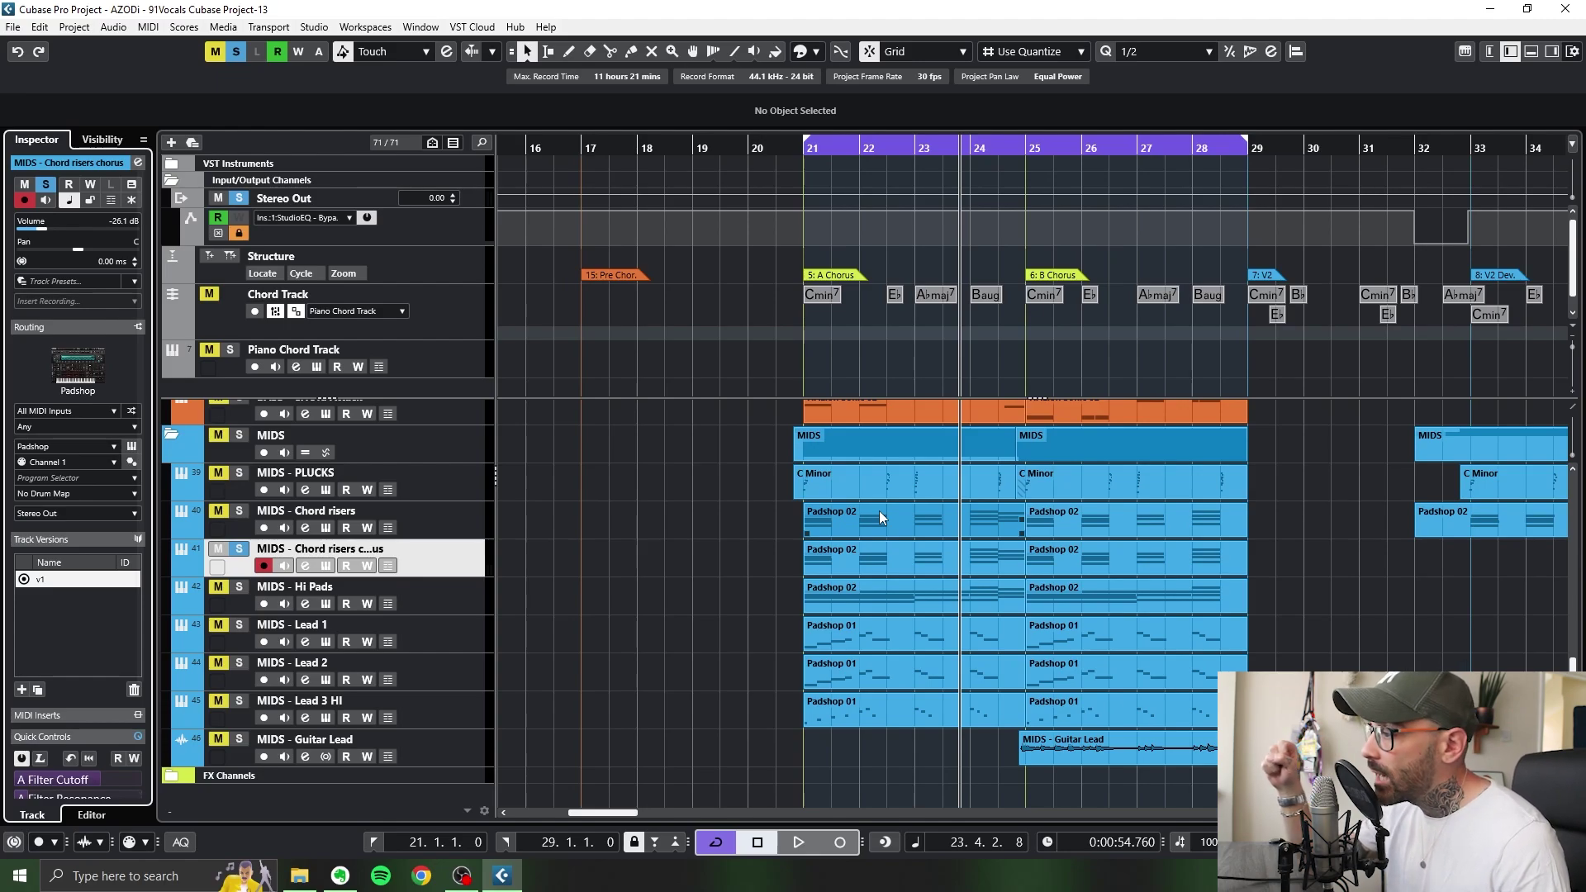
key(KP_1)
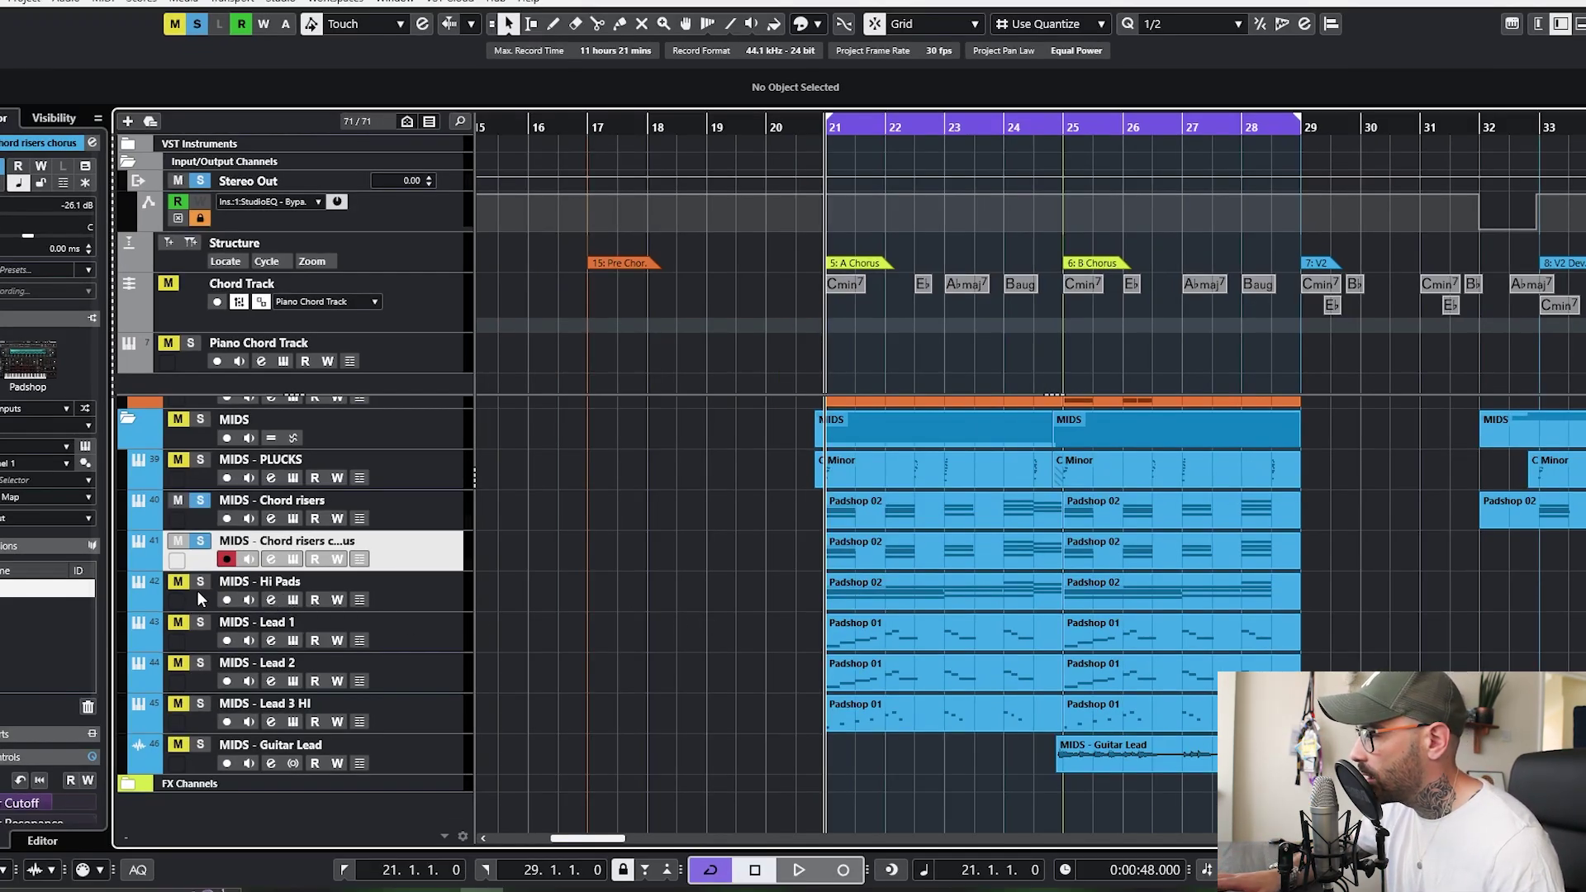
click(991, 593)
key(space)
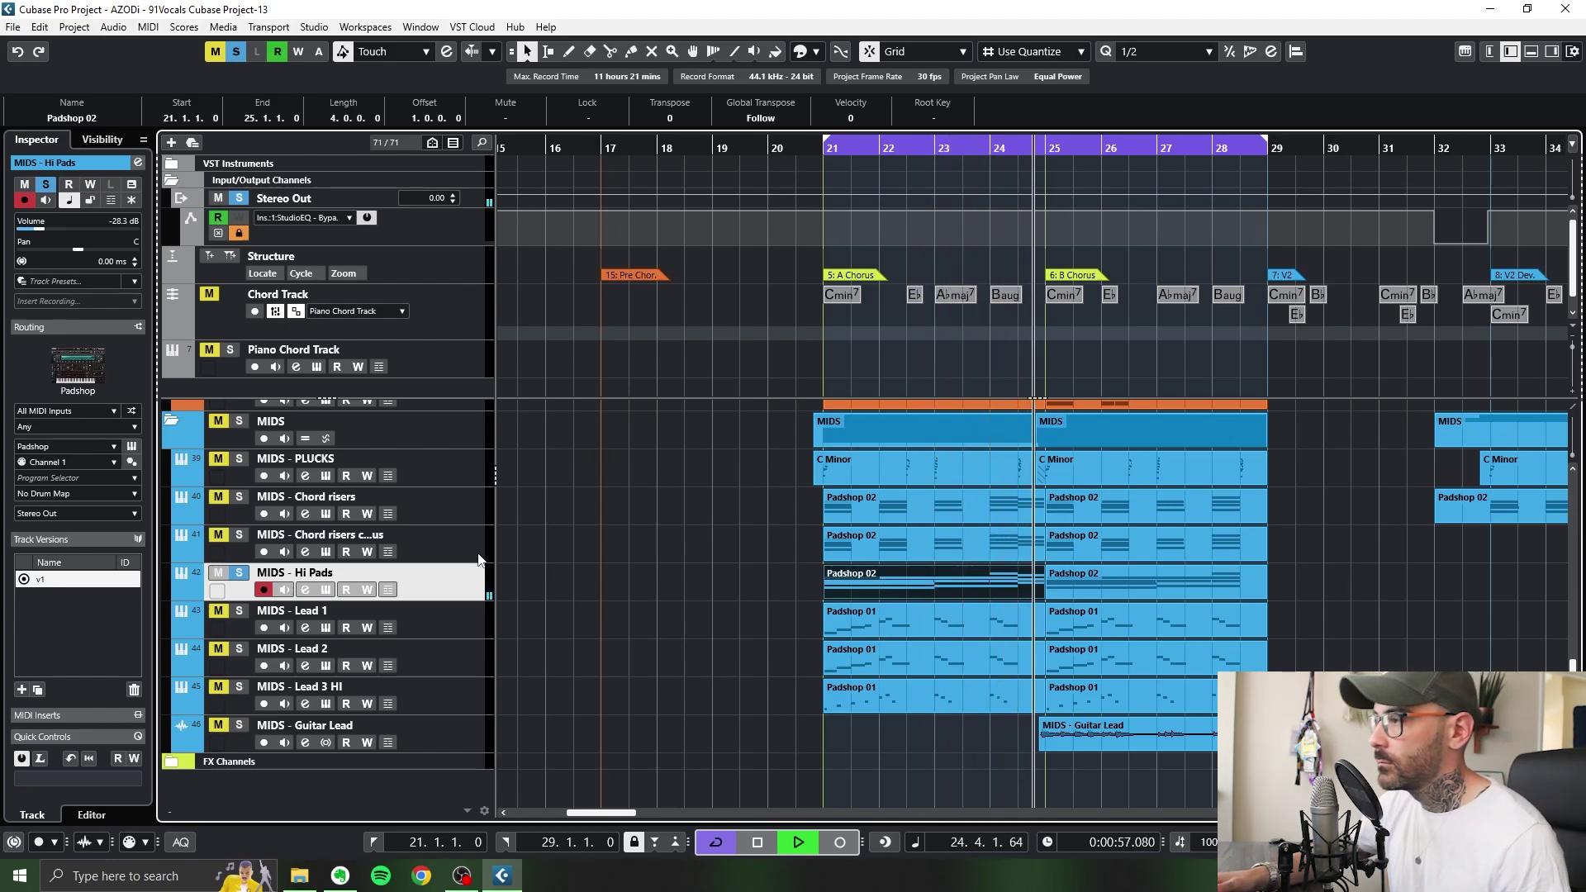
key(space)
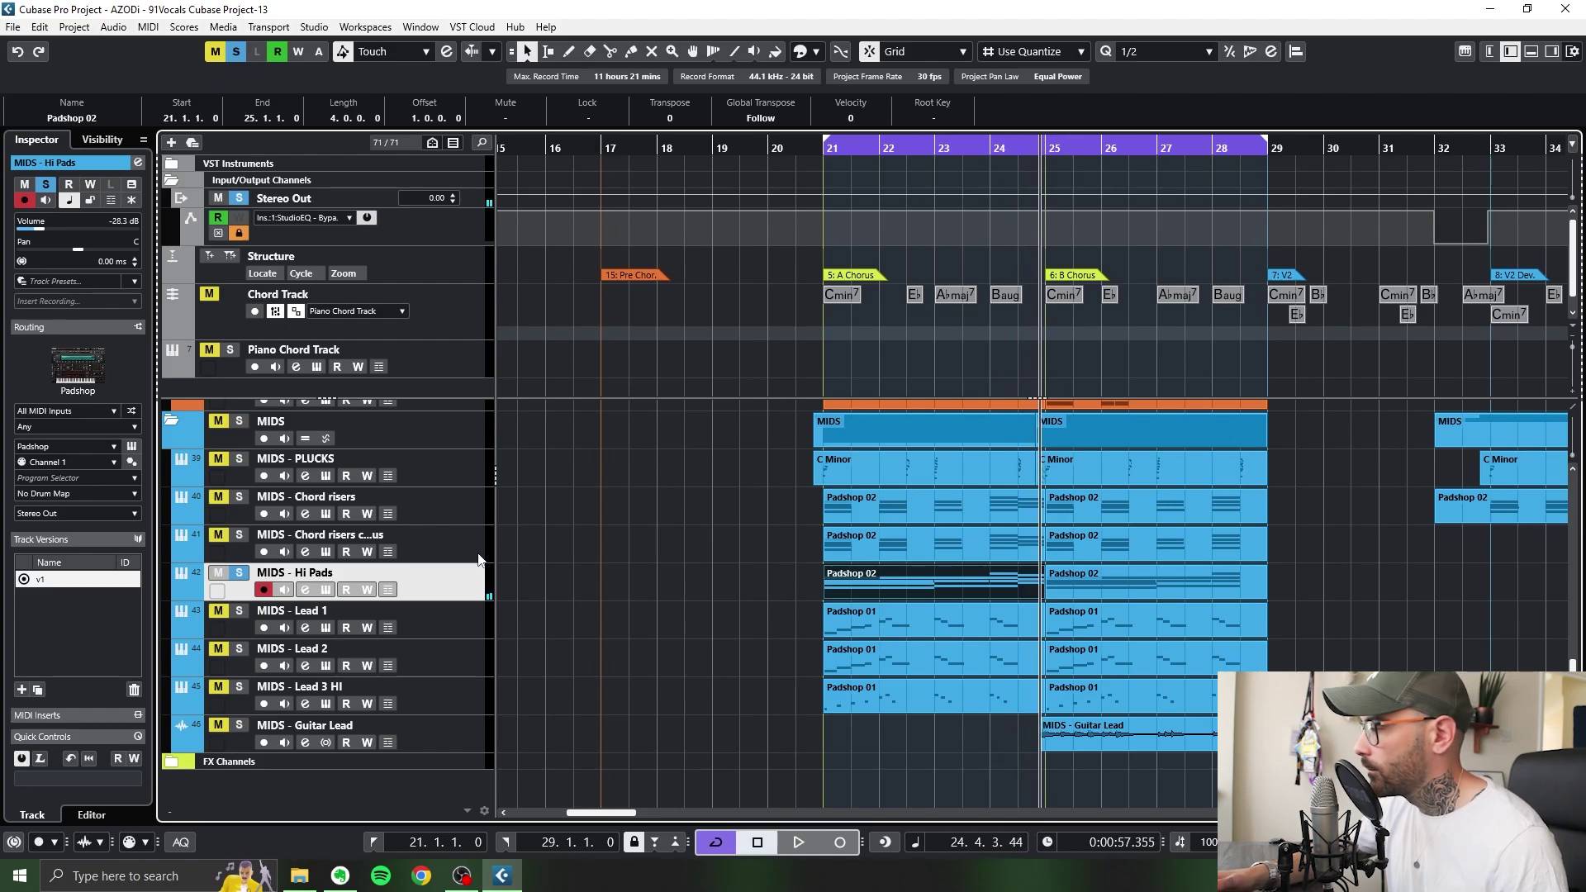
click(80, 370)
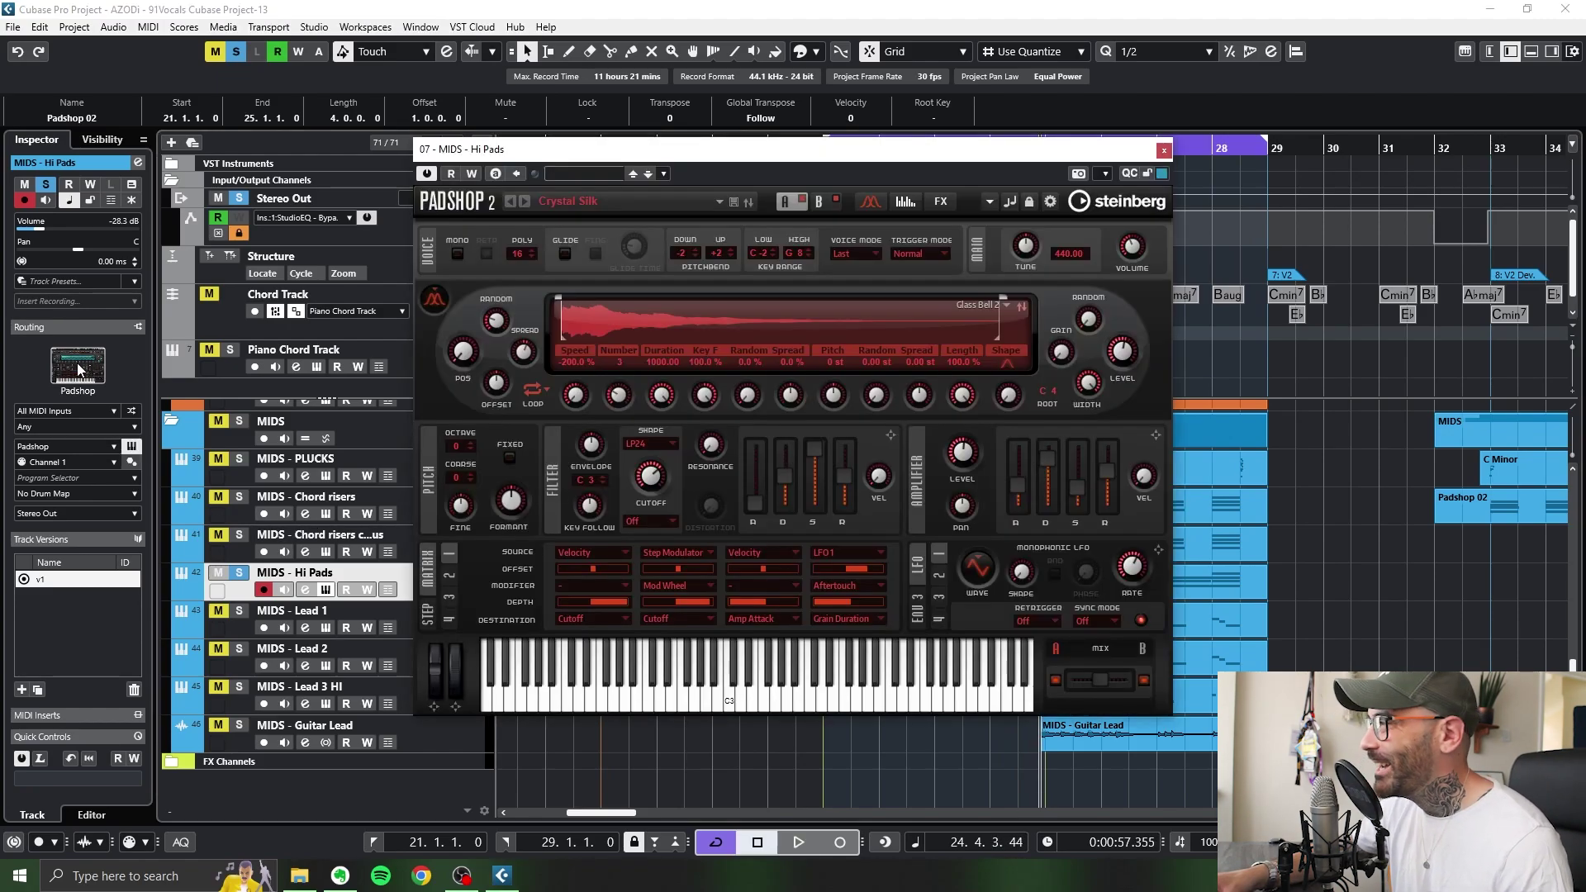
key(Escape)
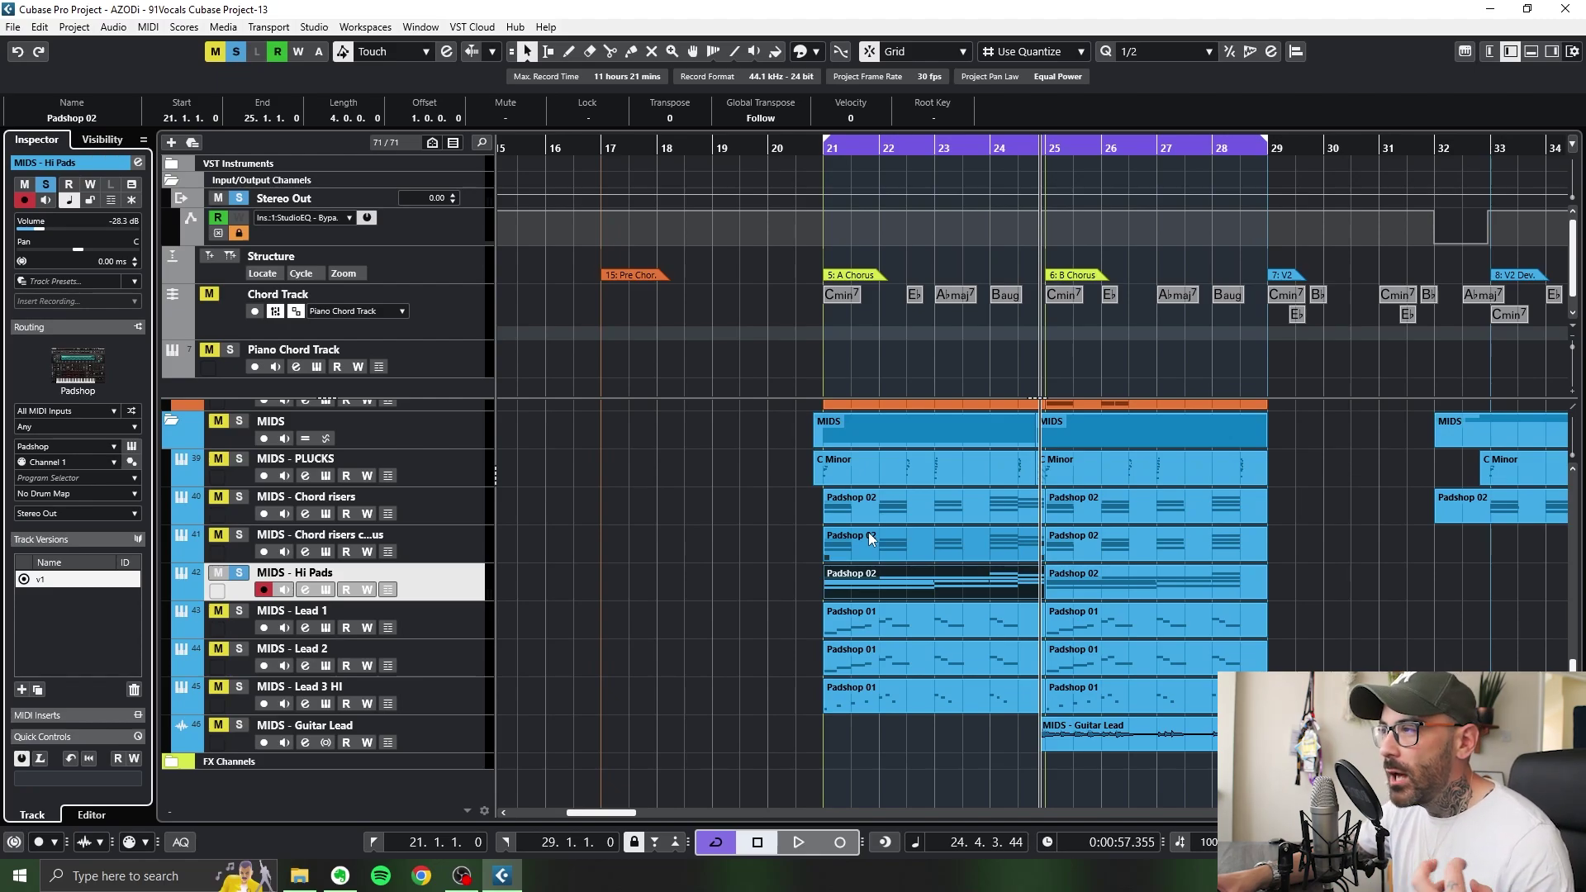
key(F3)
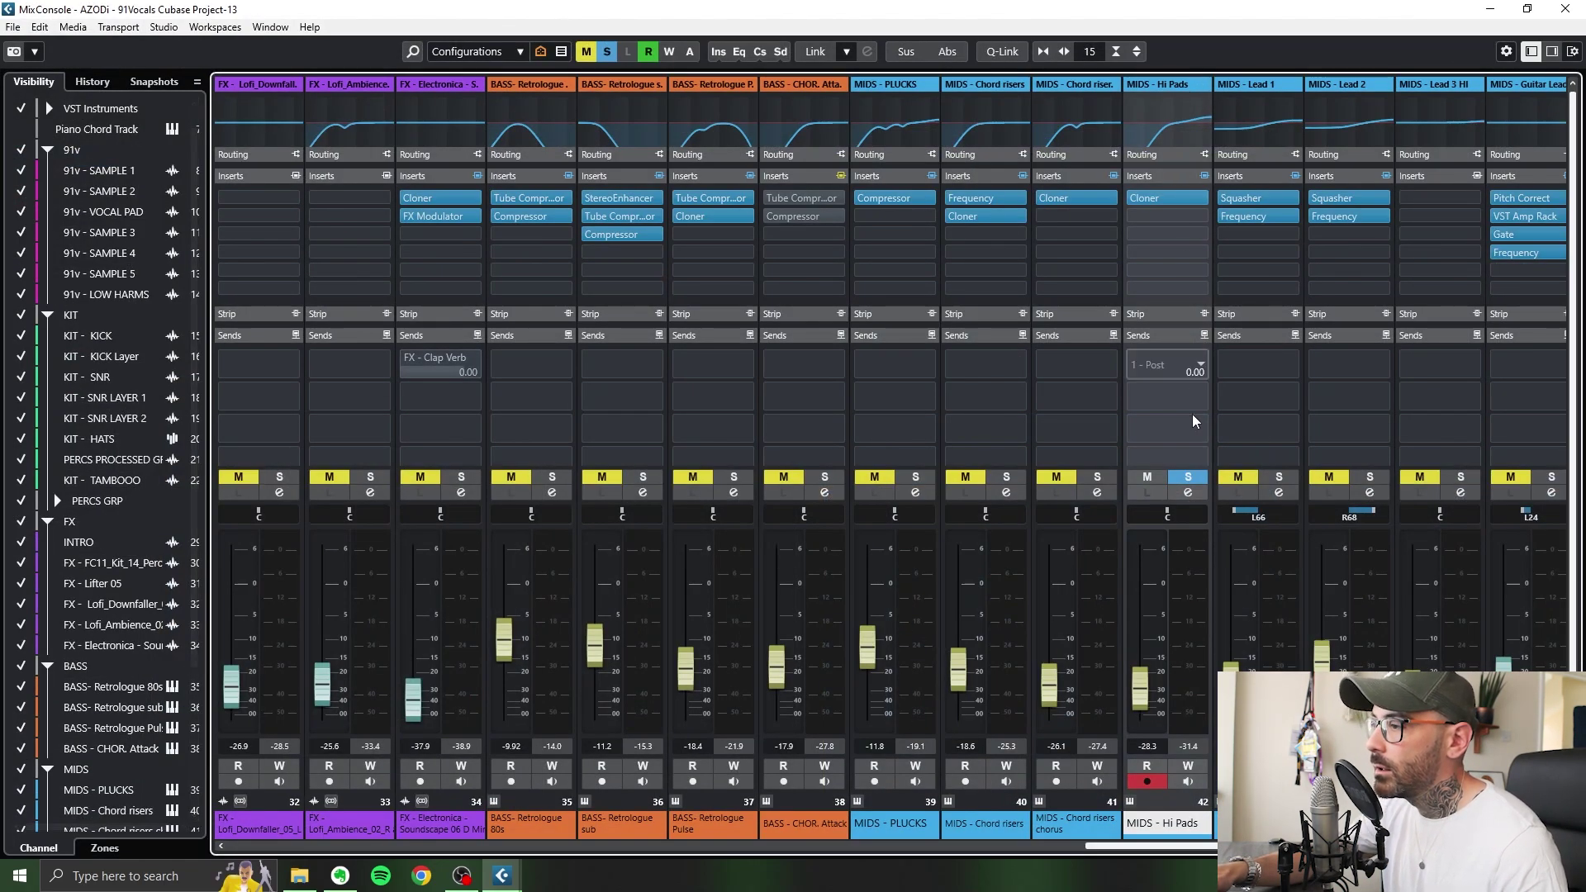
click(1189, 493)
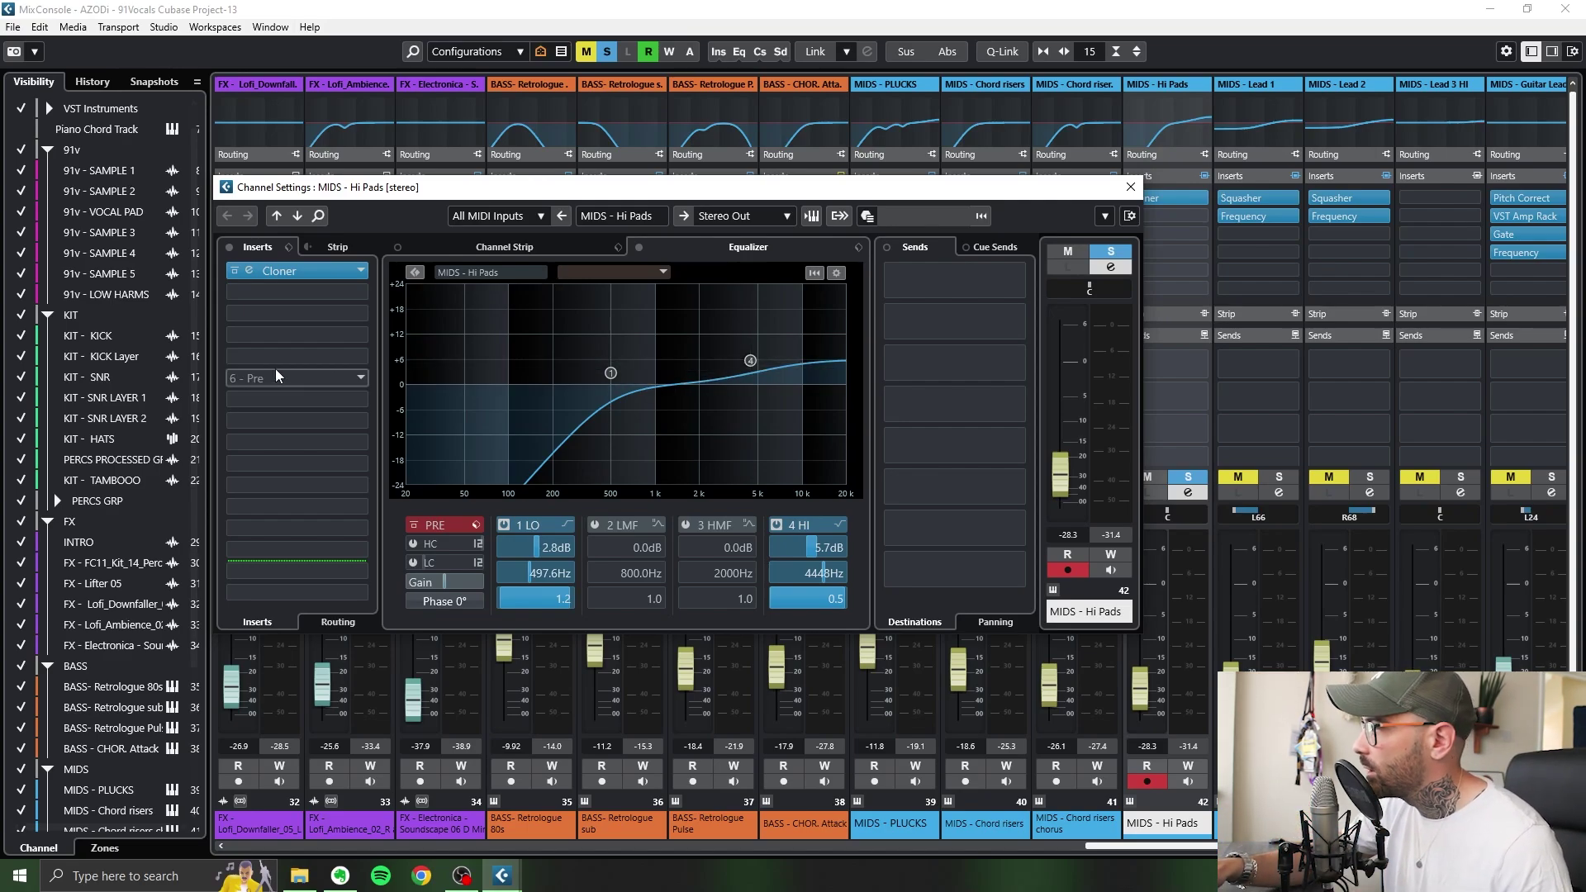
click(330, 271)
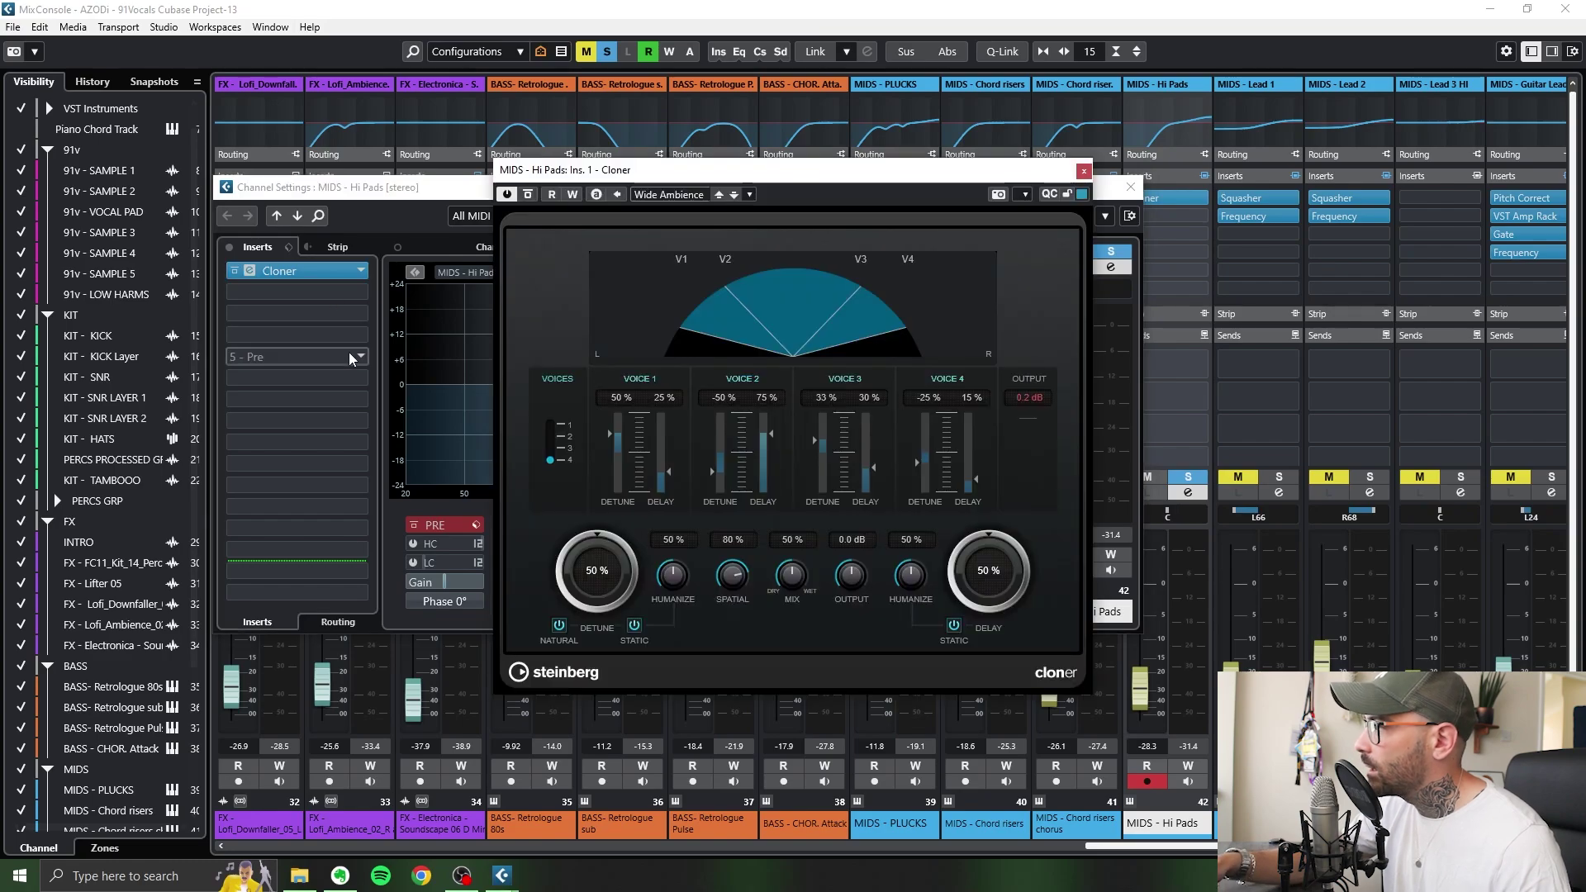
click(1084, 174)
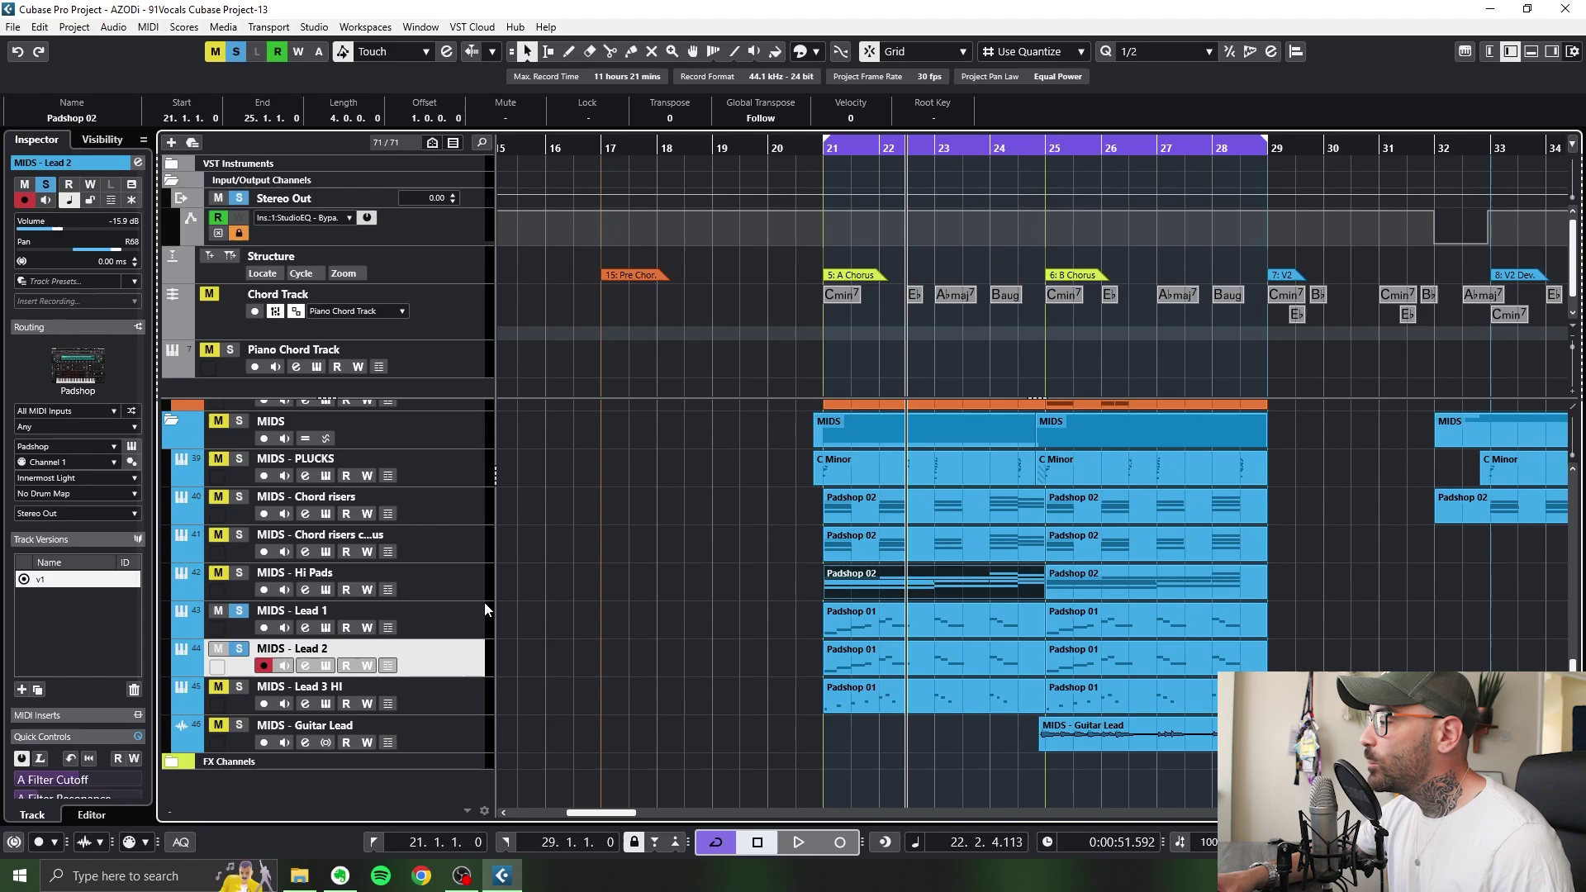
click(482, 606)
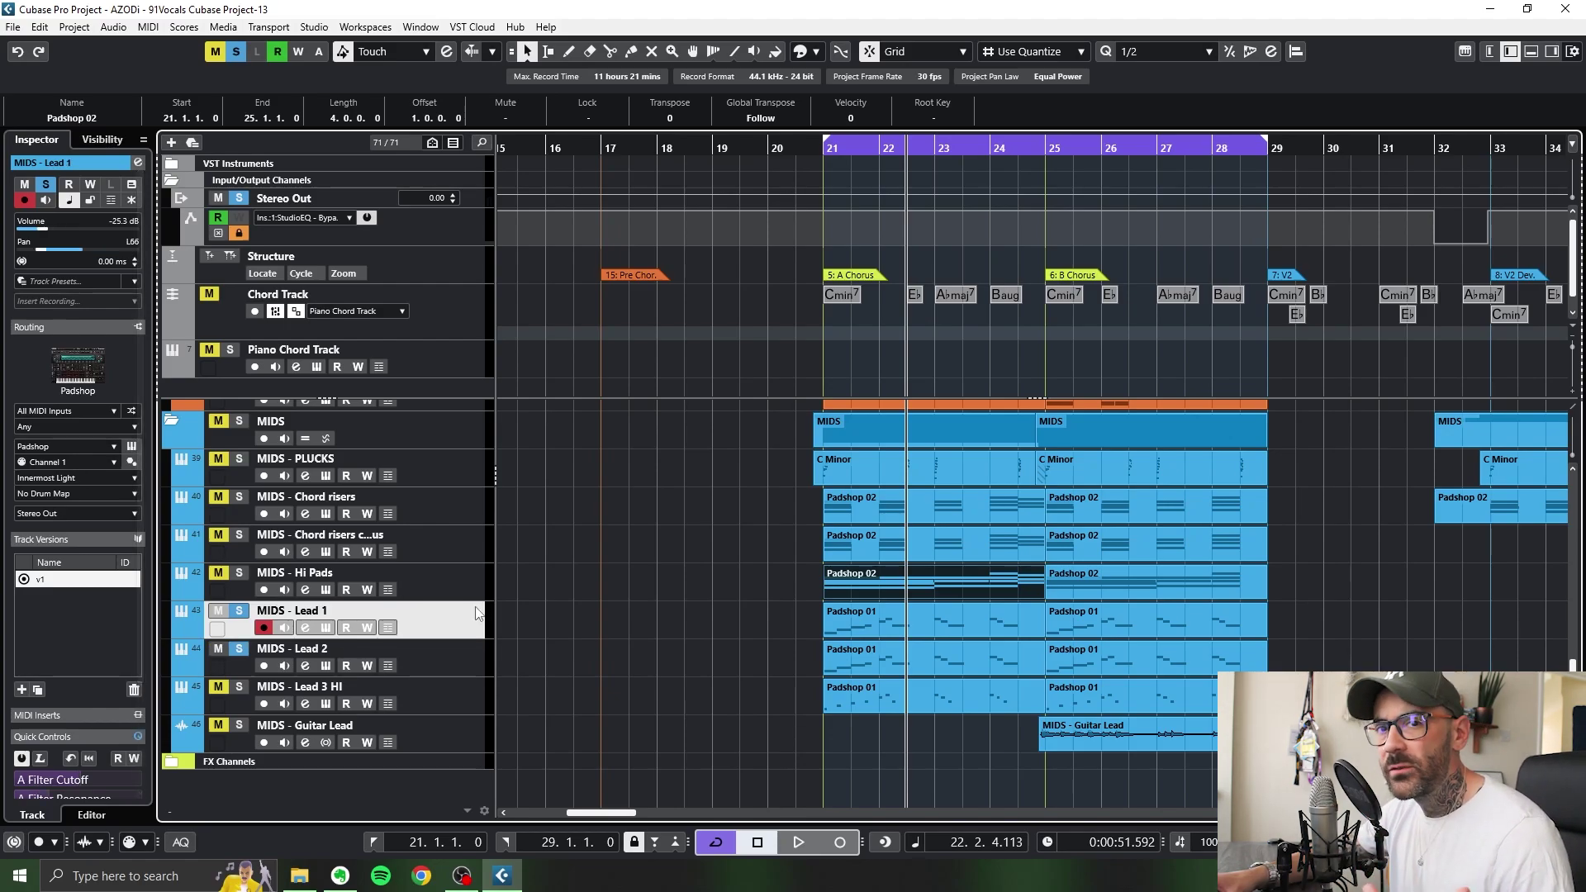
Select MIDS - Lead 2 and Lead 1 and play them from bar 21.
click(448, 663)
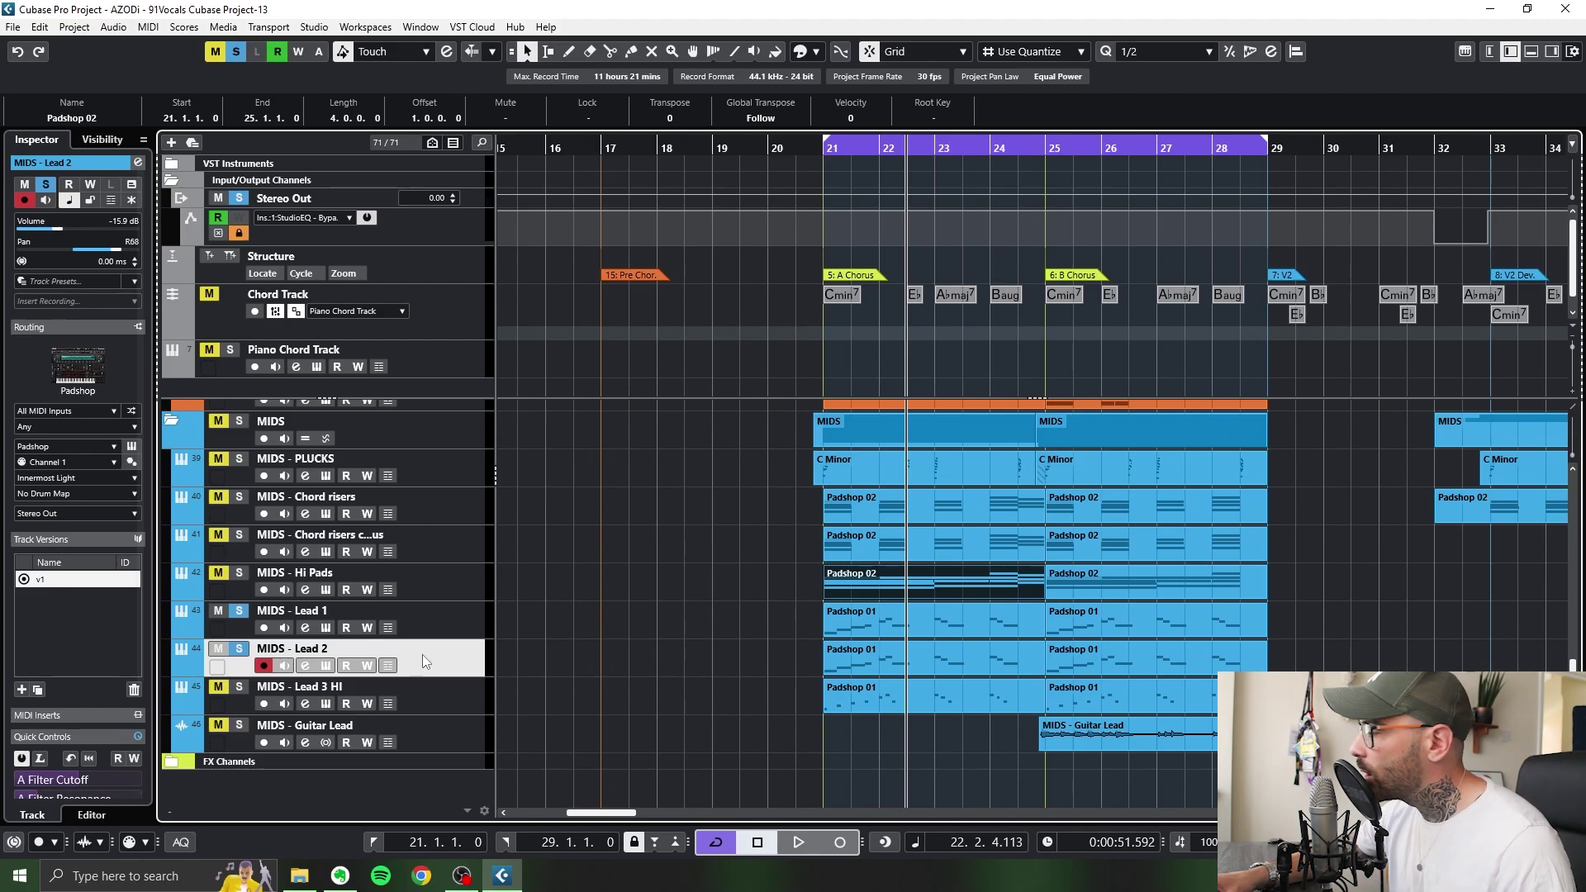
click(215, 616)
key(space)
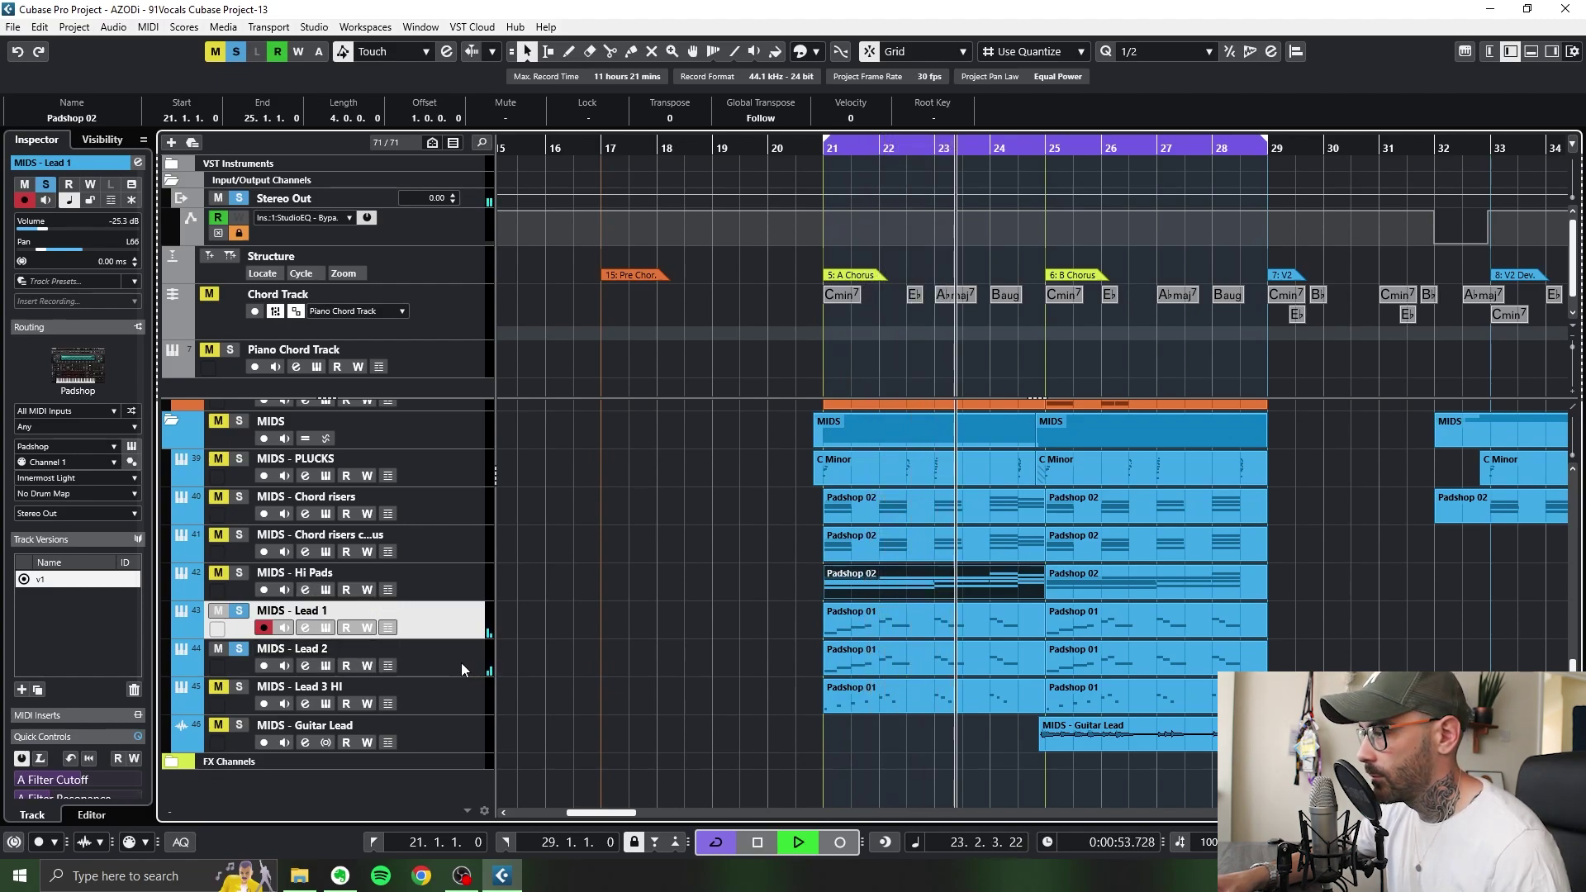
key(space)
Solo MIDS - Lead 3 HI and open its Padshop 01 part in the Key Editor.
click(239, 687)
click(818, 152)
key(space)
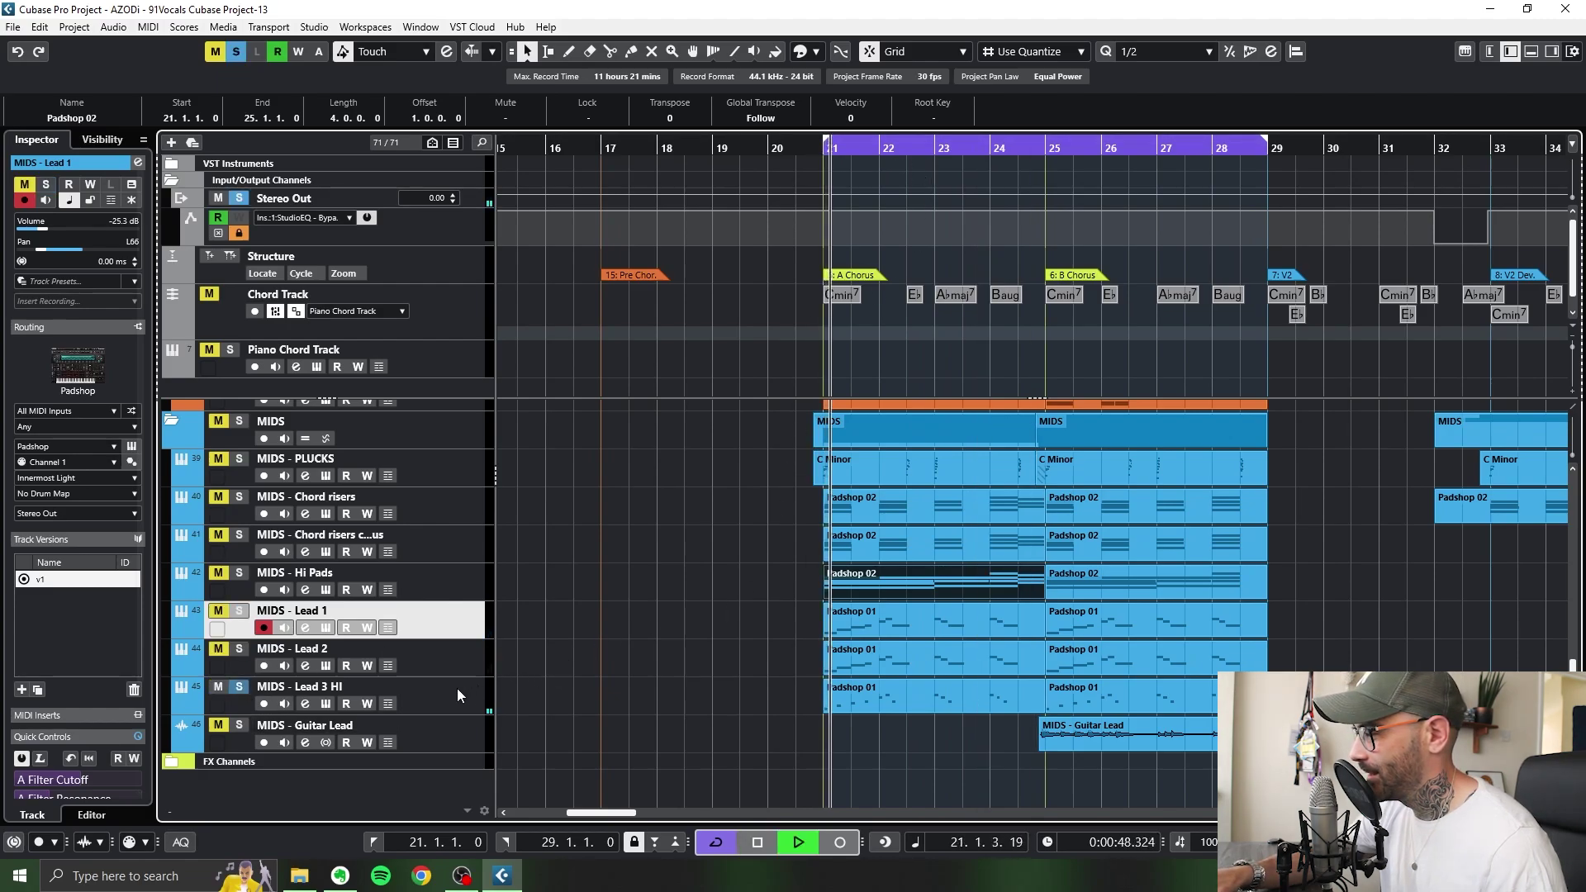
click(454, 687)
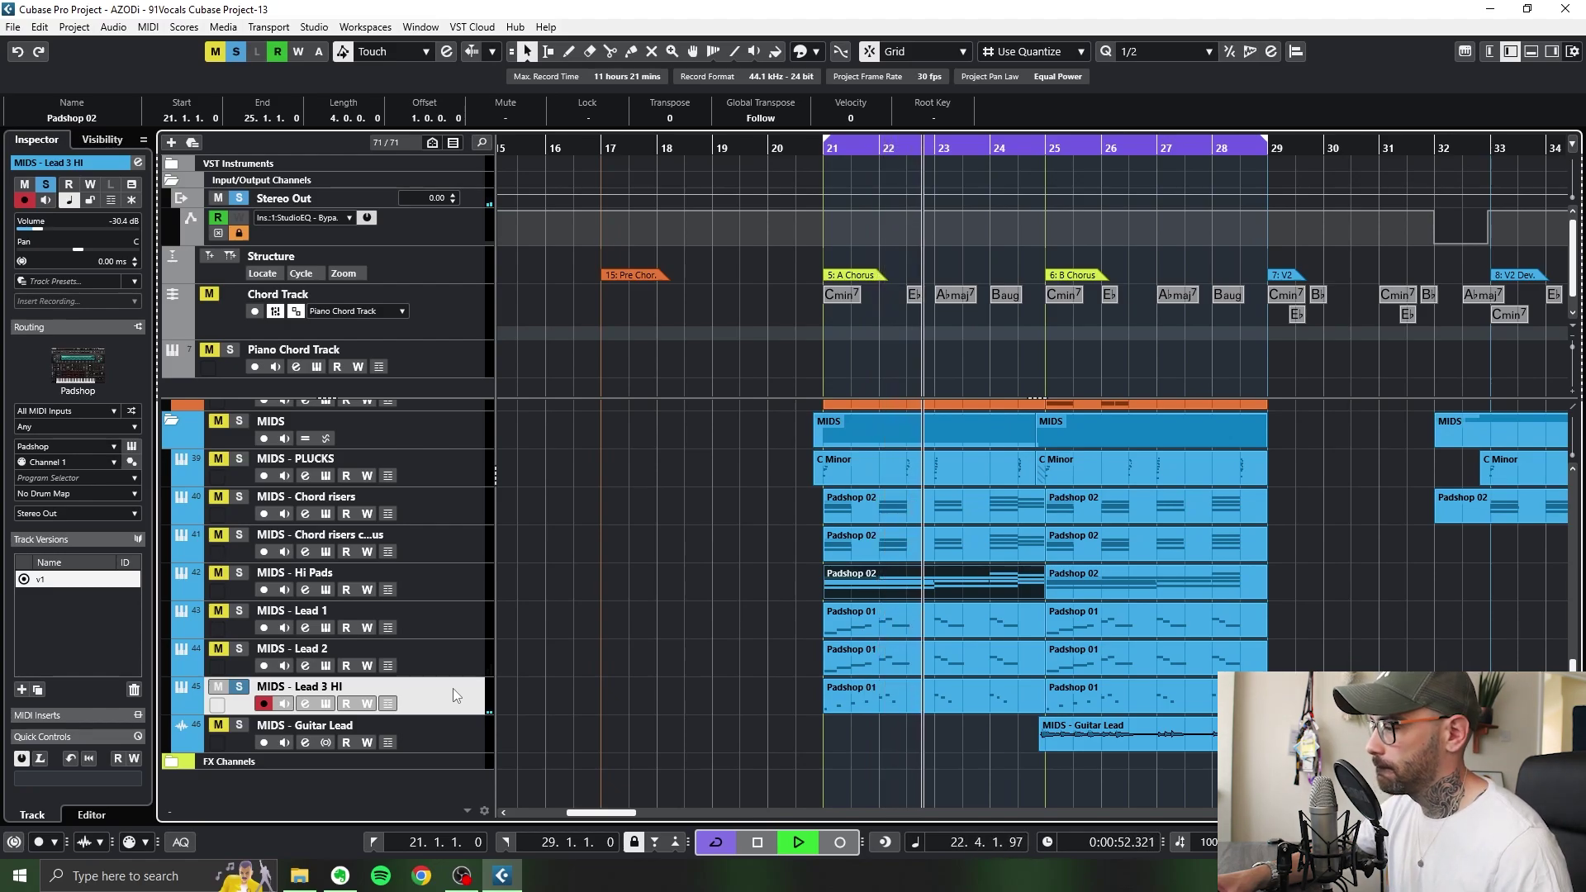
double_click(899, 685)
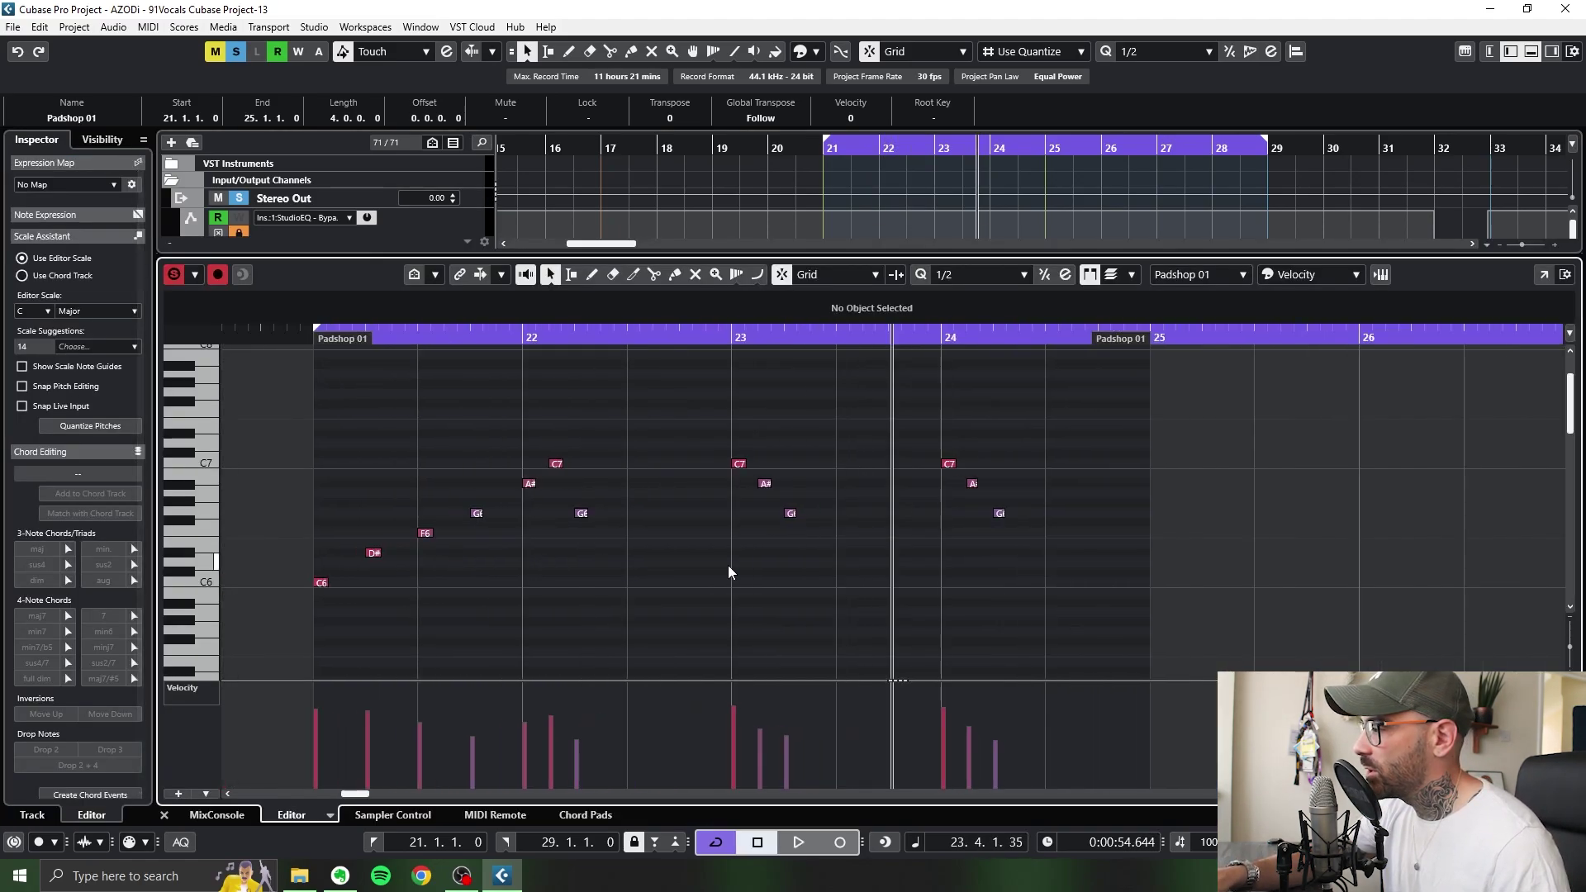
Set the Key Editor quantize grid to 1/16 and pan toward later, higher notes.
click(995, 273)
click(950, 385)
drag(656, 517, 896, 482)
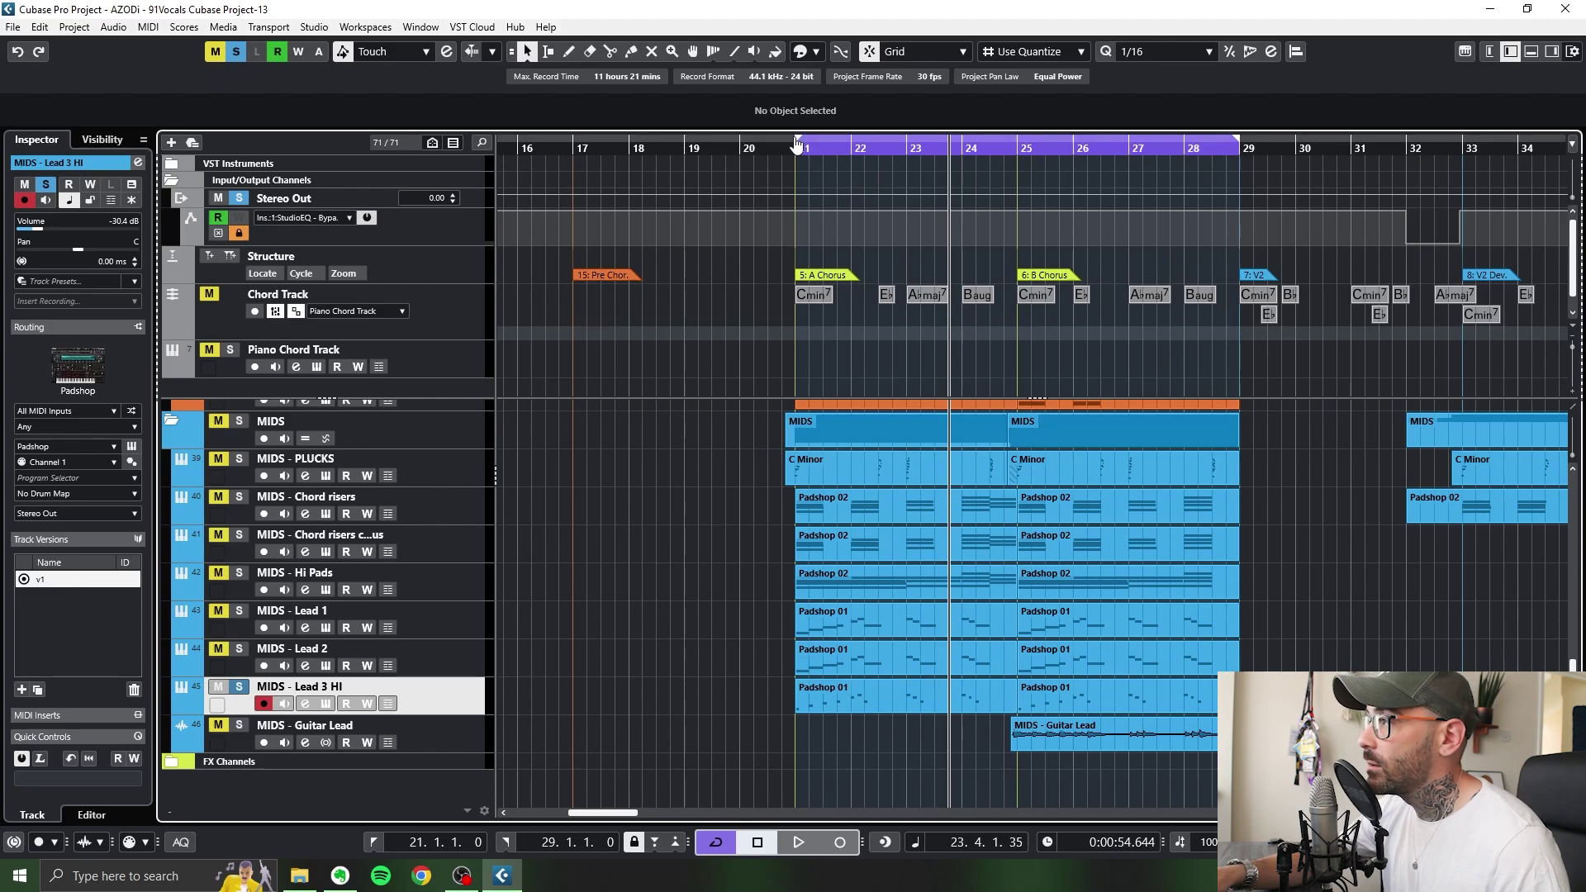
Move the loop start from bar 21 to bar 25 and select the MIDS - Guitar Lead track.
drag(798, 145, 1027, 145)
scroll(1103, 594, right, 1)
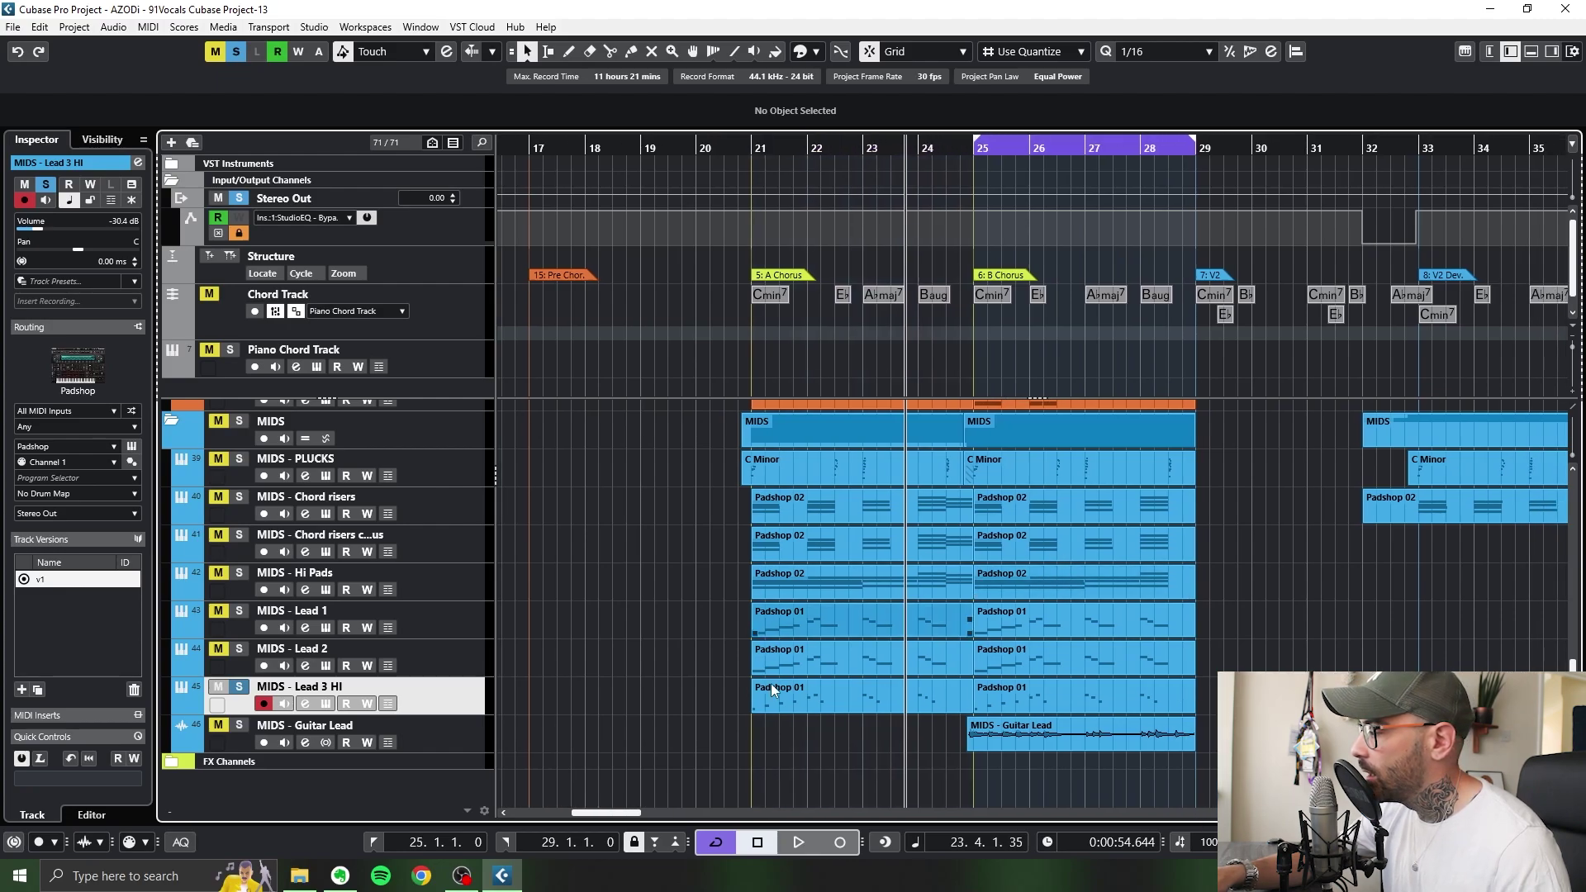
click(458, 728)
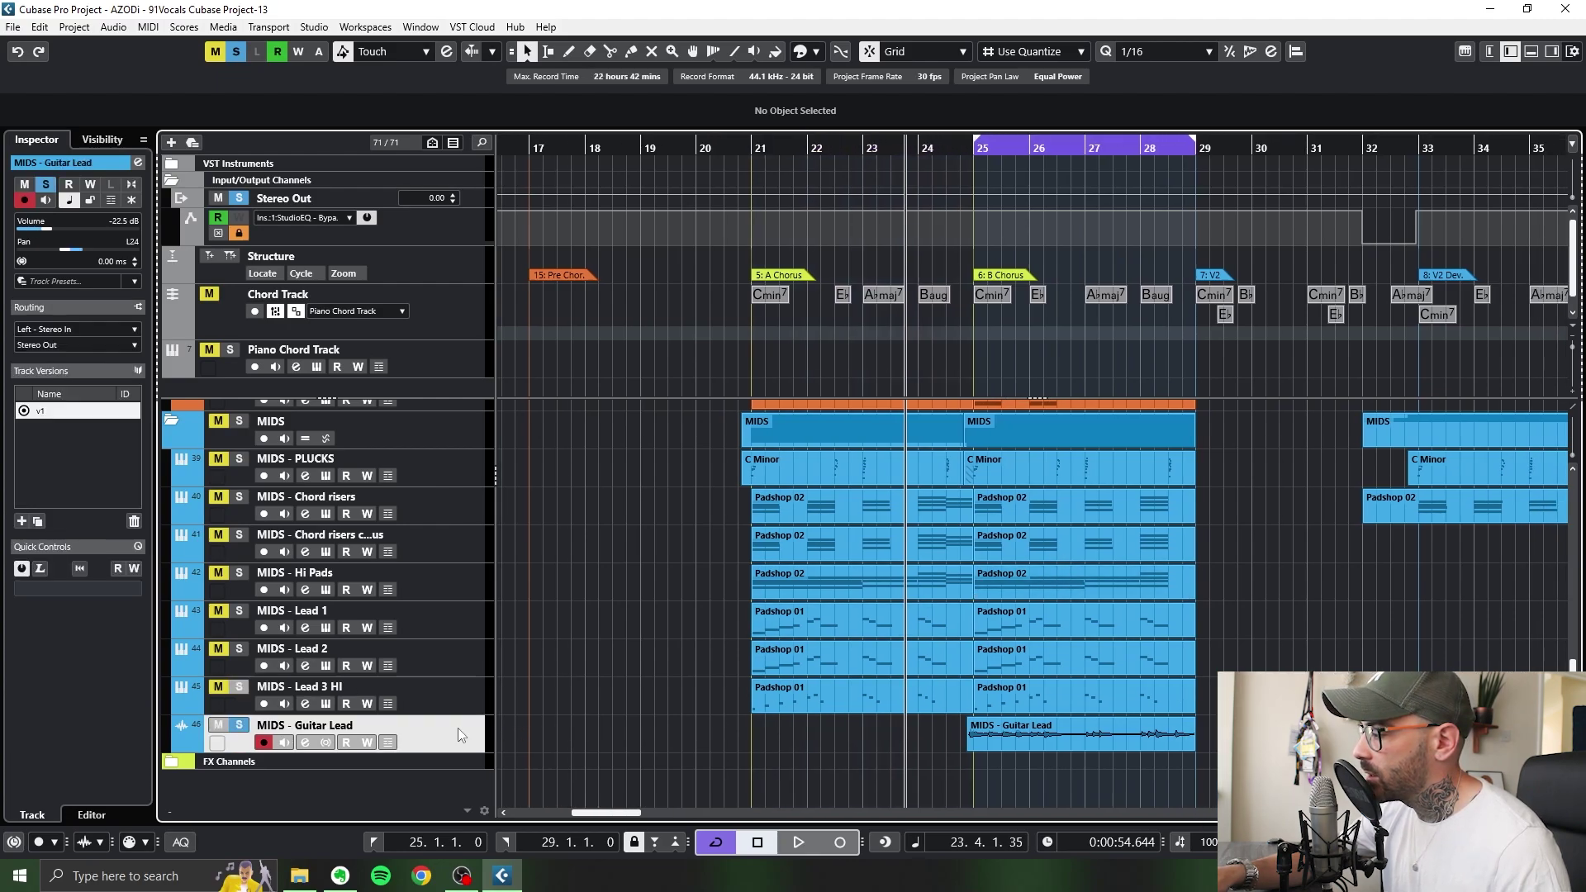
scroll(1081, 713, up, 3)
Play the B Chorus and show the Guitar Lead's Pitch Correct: C Minor, speed 11, tolerance 65.
key(space)
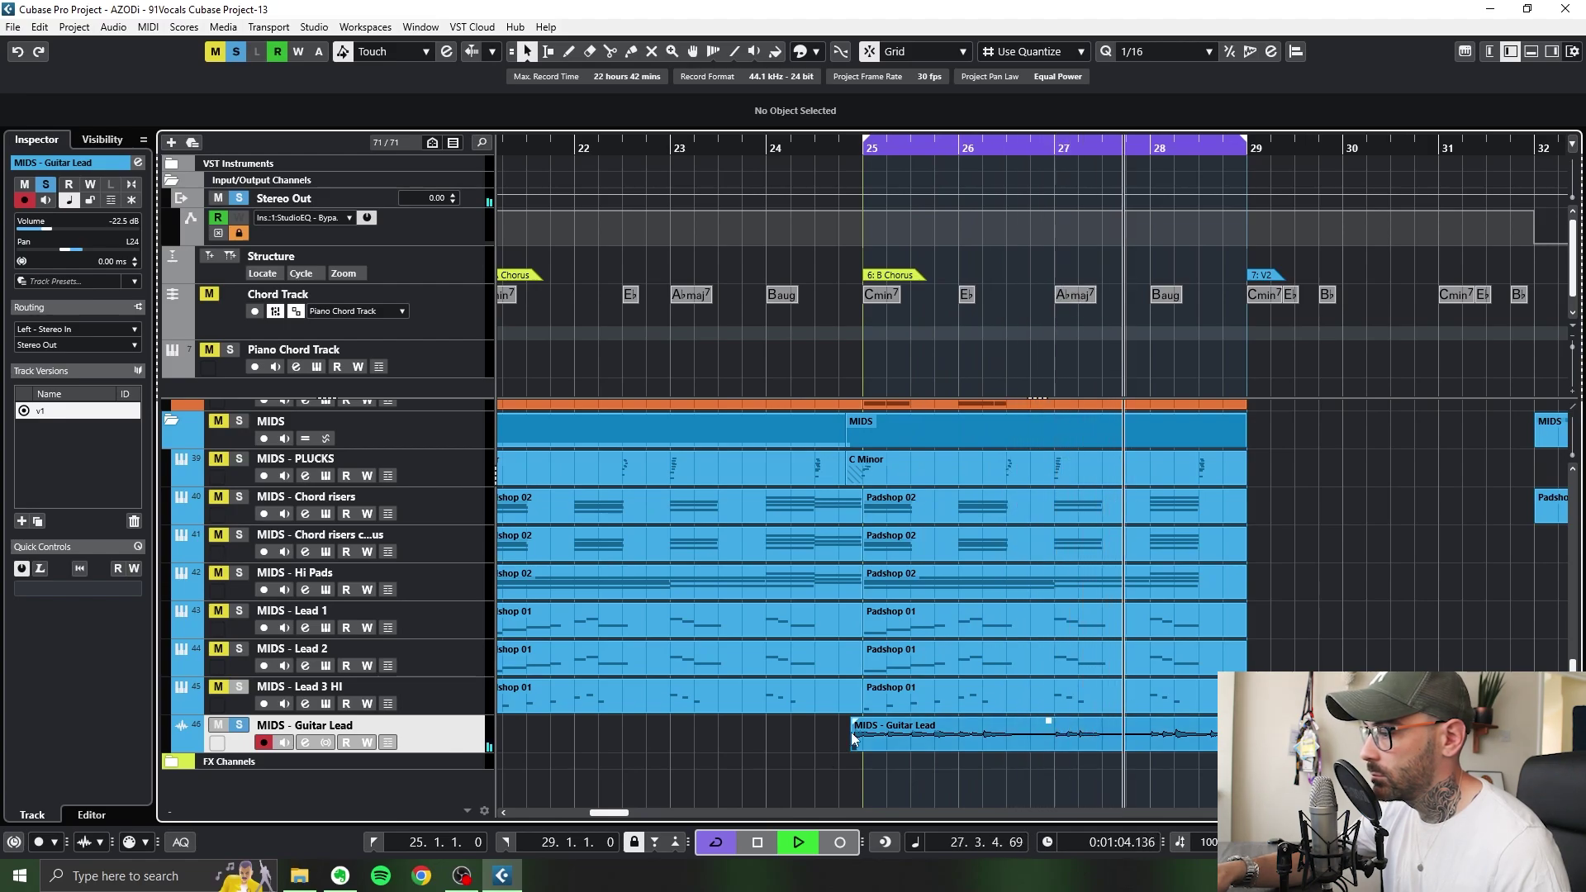
key(F3)
click(1365, 200)
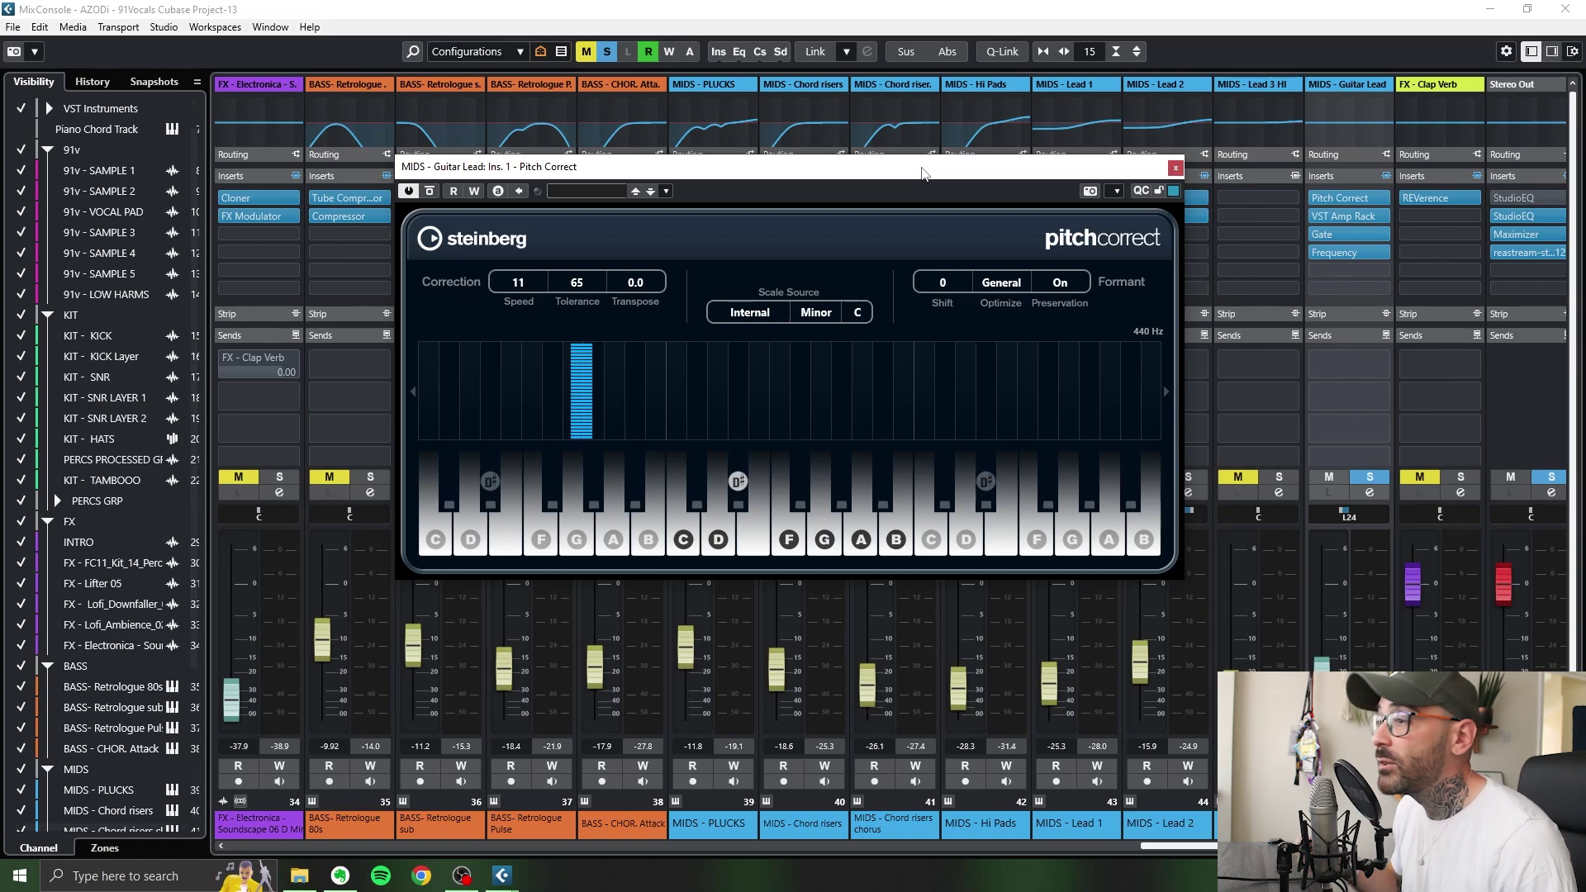
Close Pitch Correct and inspect the Guitar Lead's Gate and VST Amp Rack inserts.
click(1176, 168)
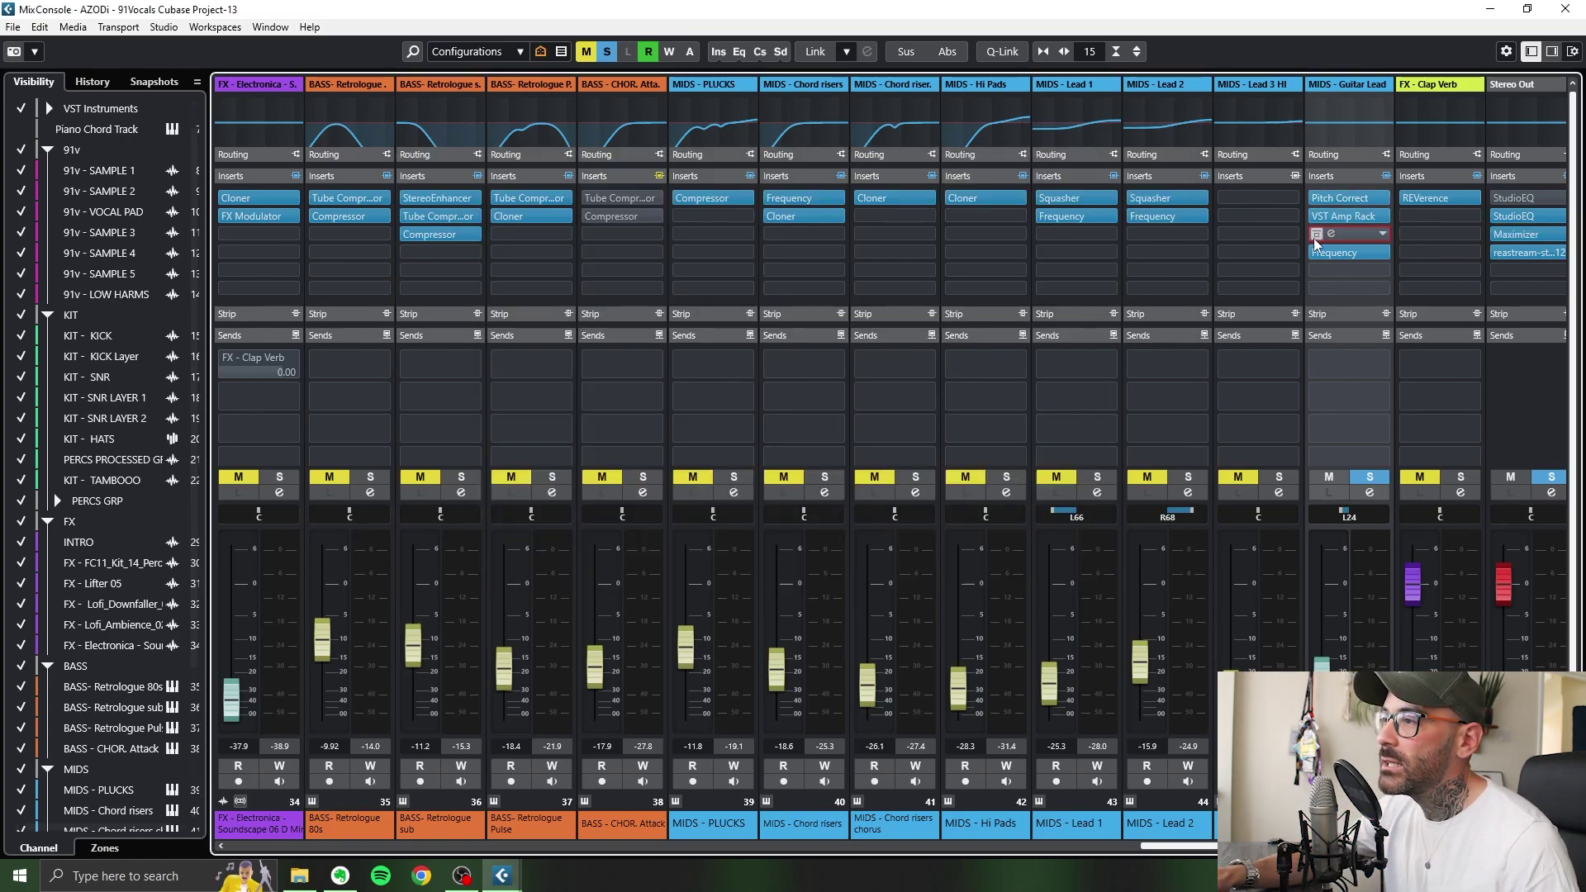
click(1347, 233)
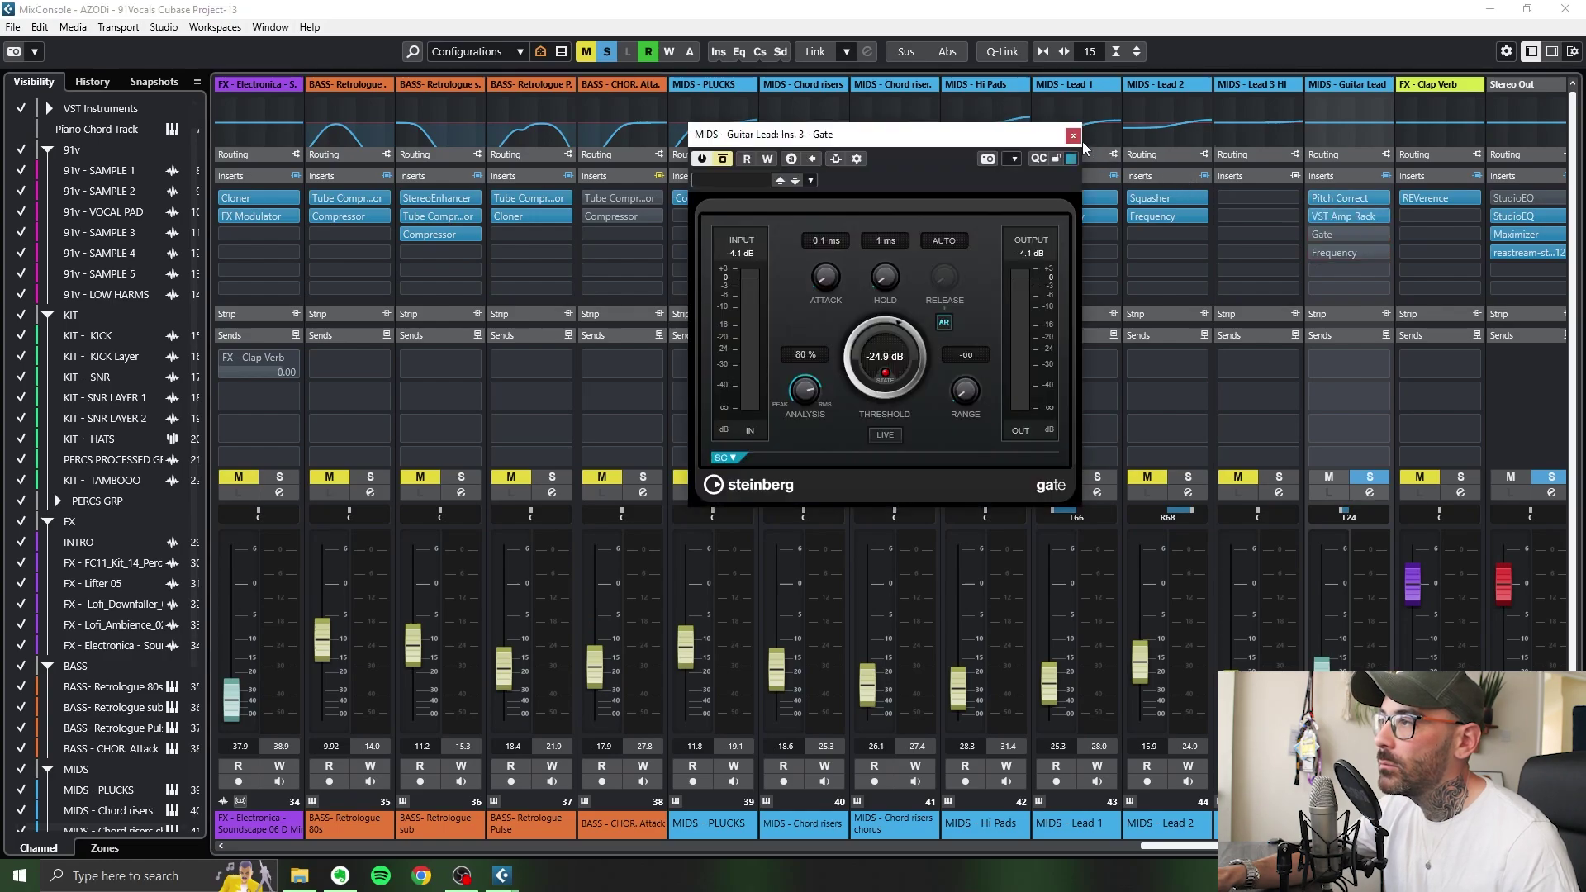
click(1347, 216)
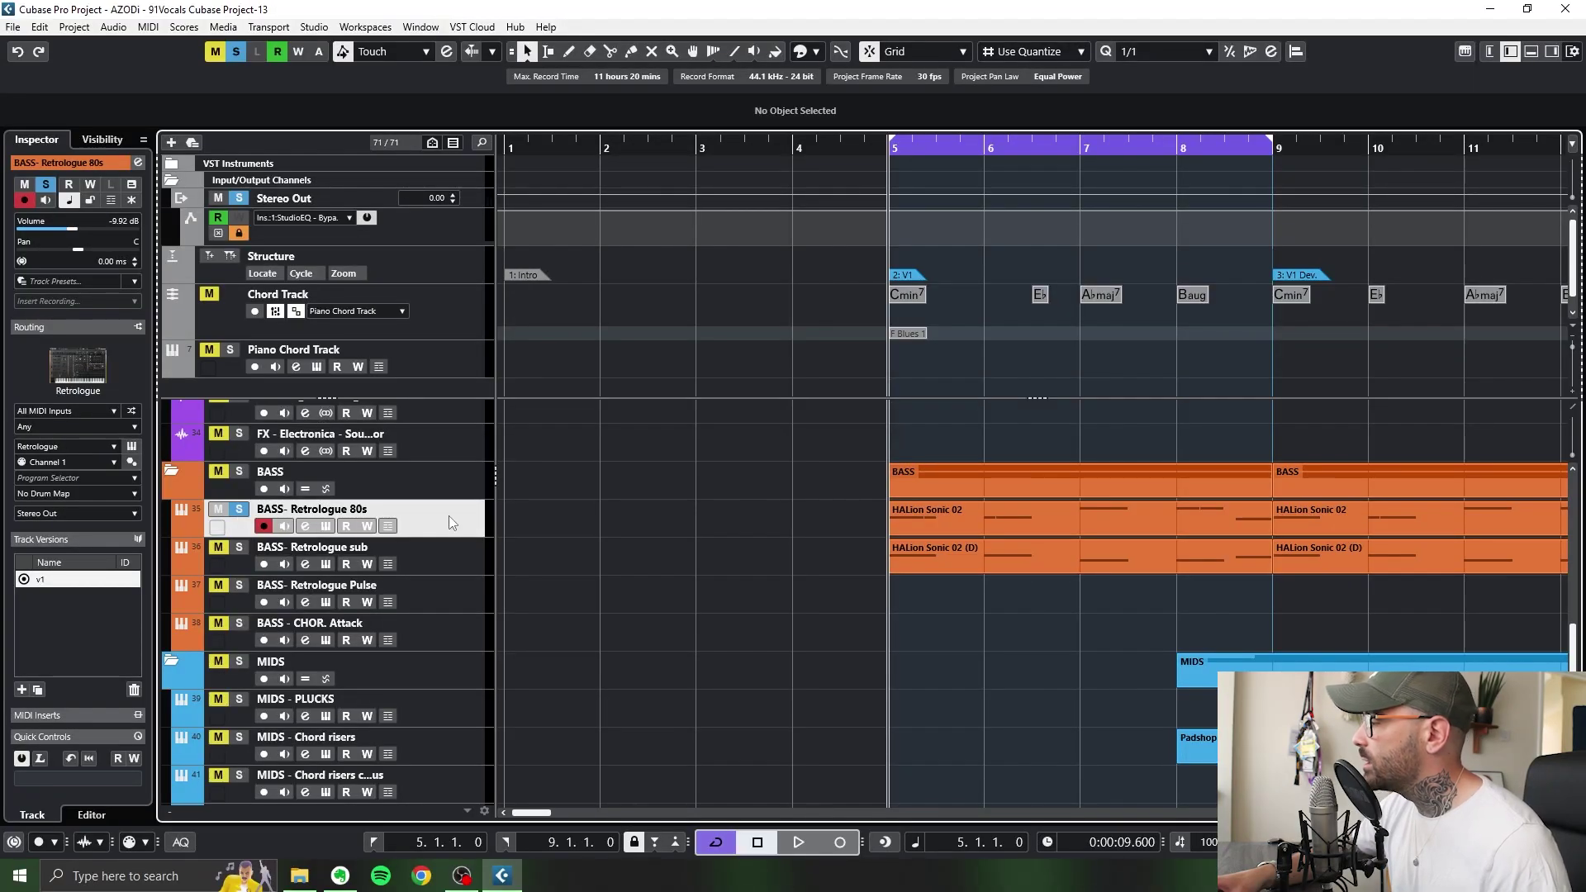
click(326, 526)
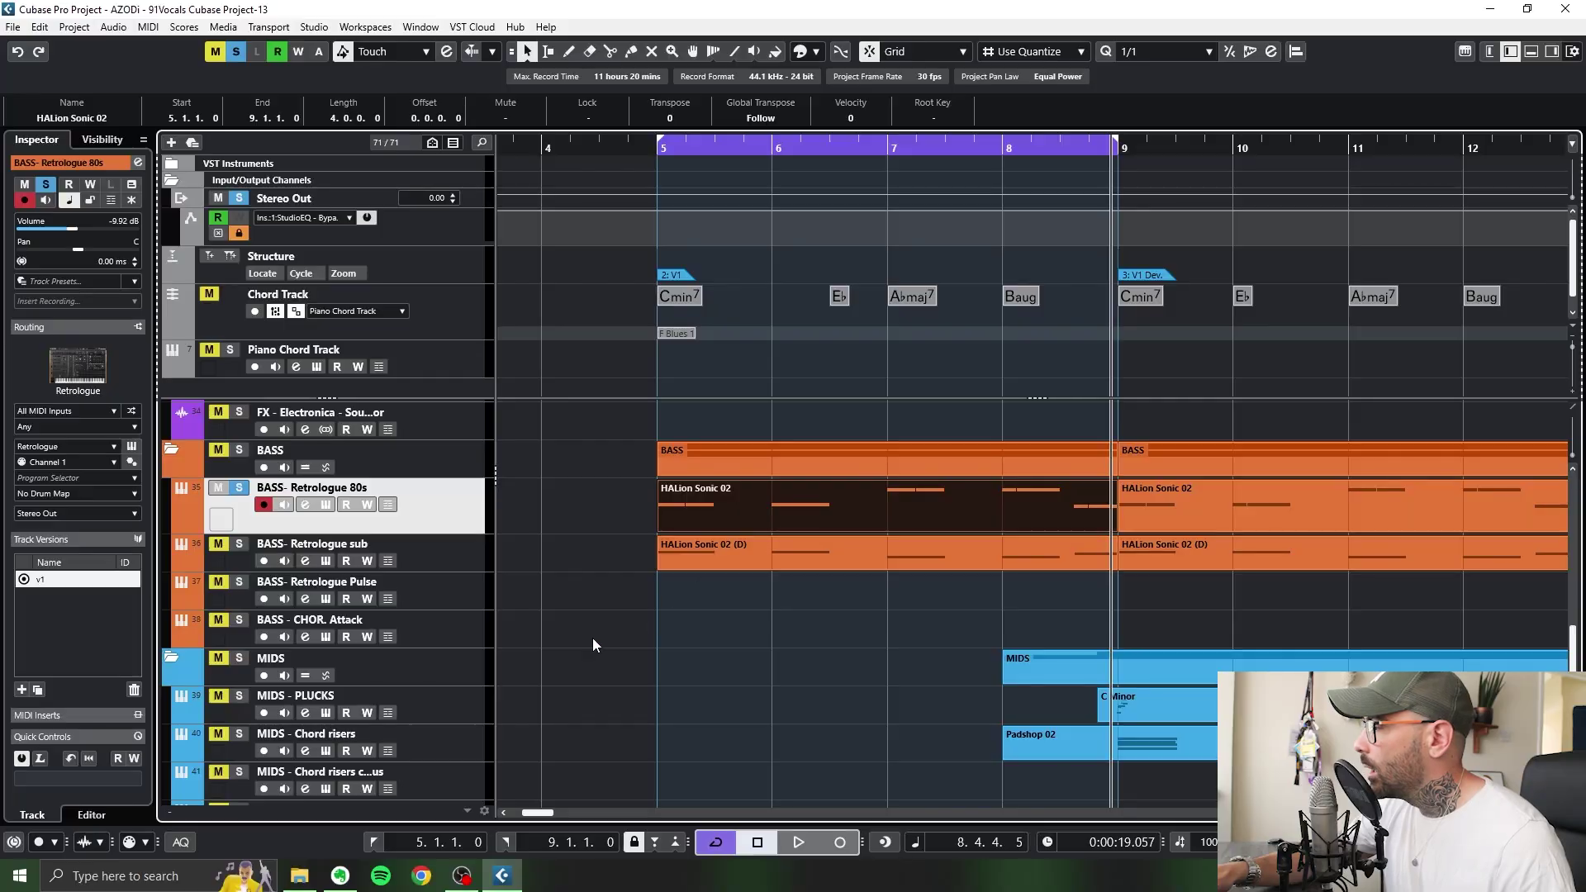
click(235, 558)
drag(440, 571, 440, 588)
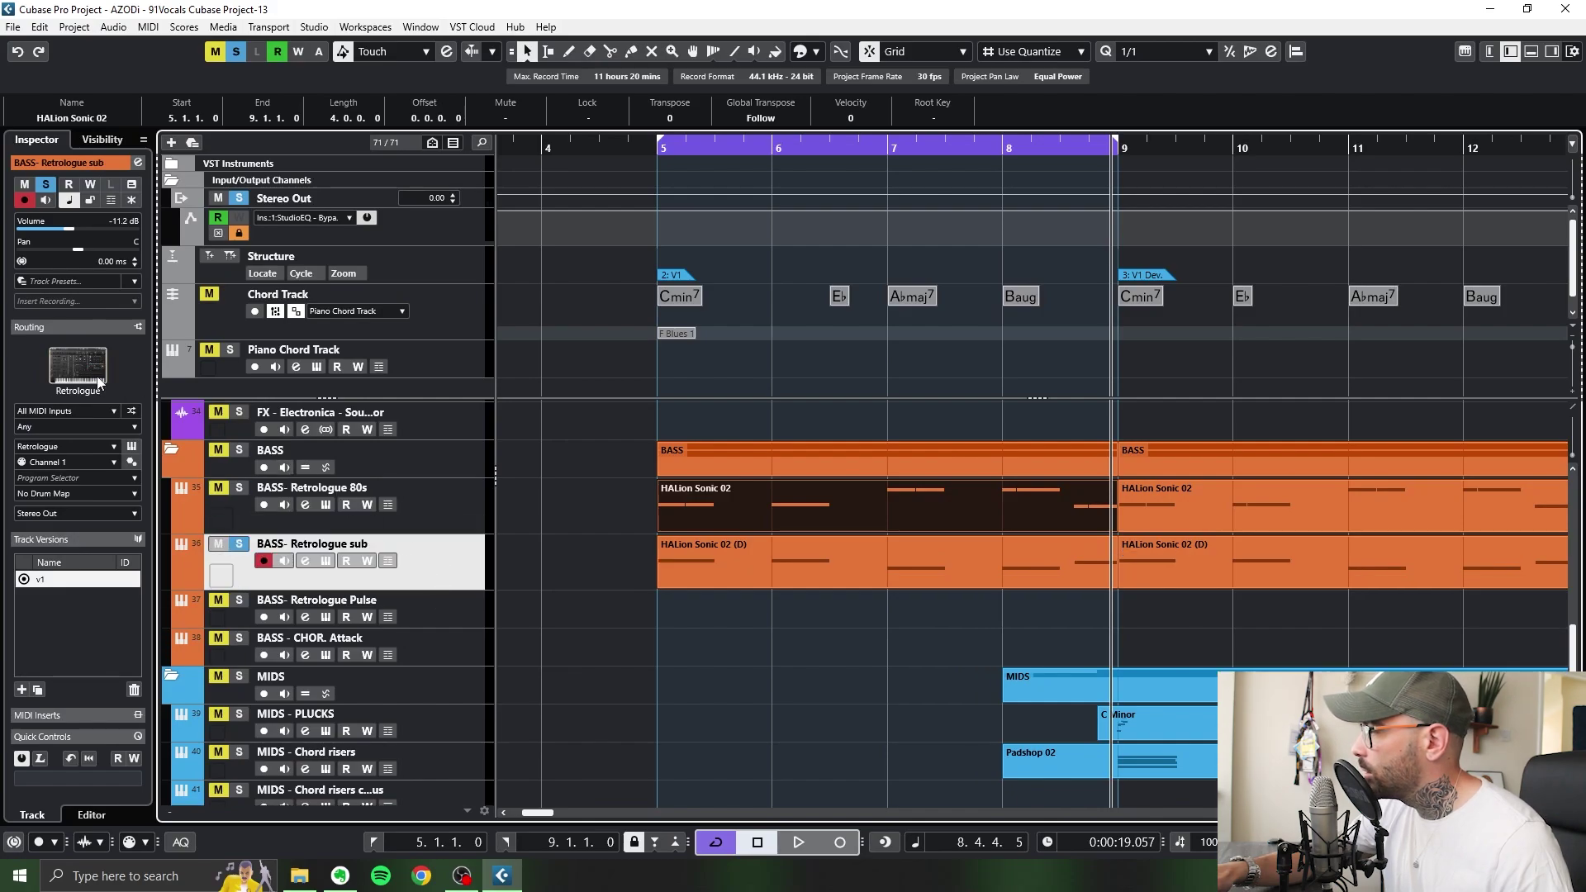
click(131, 446)
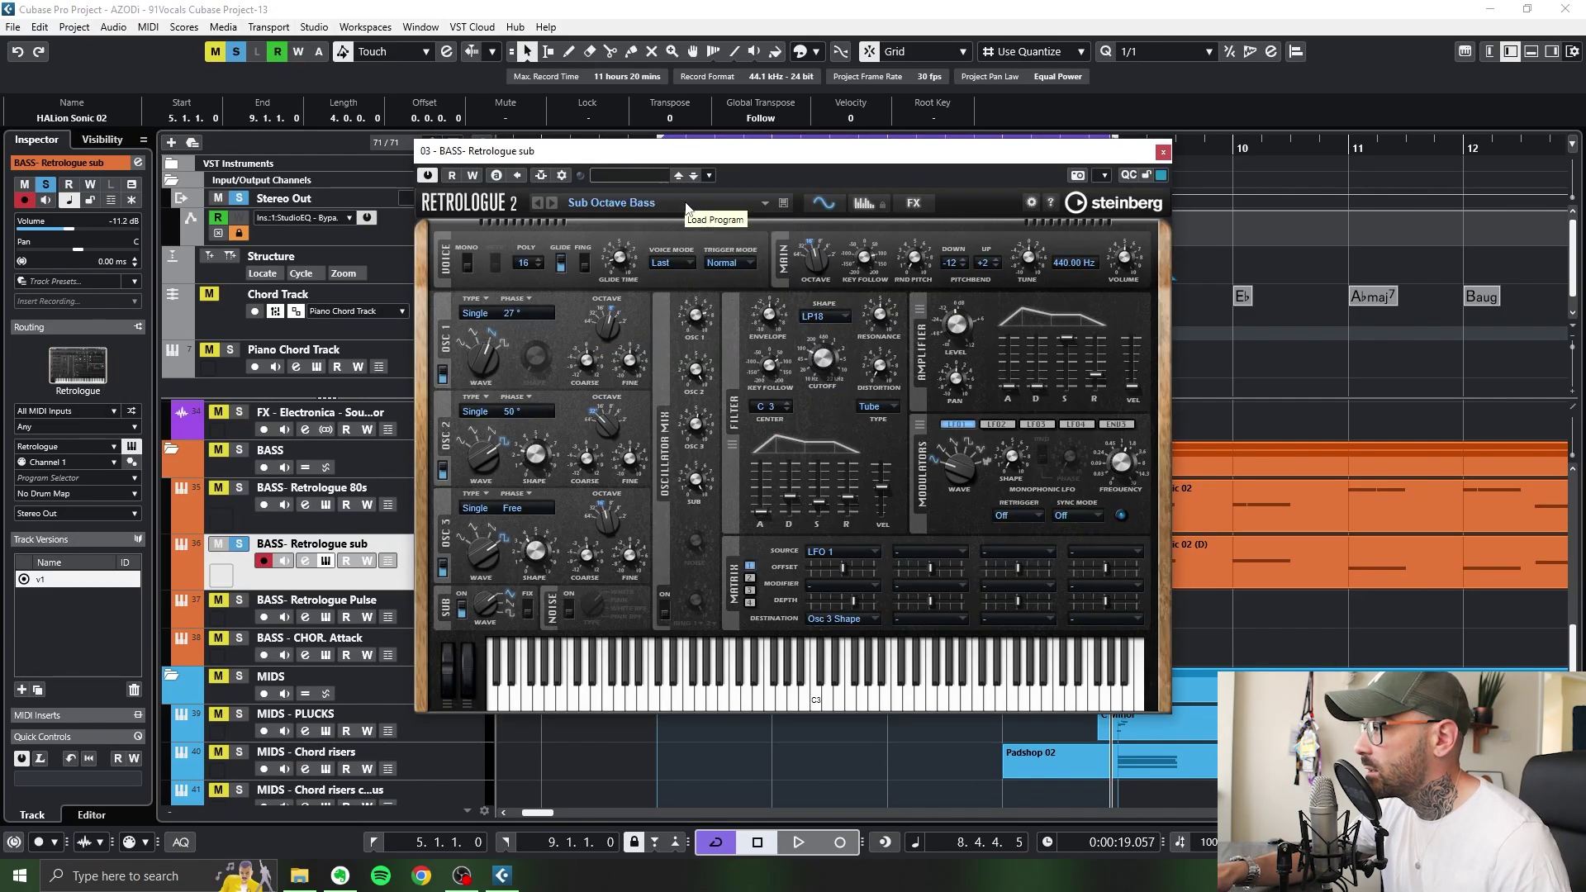
click(1163, 153)
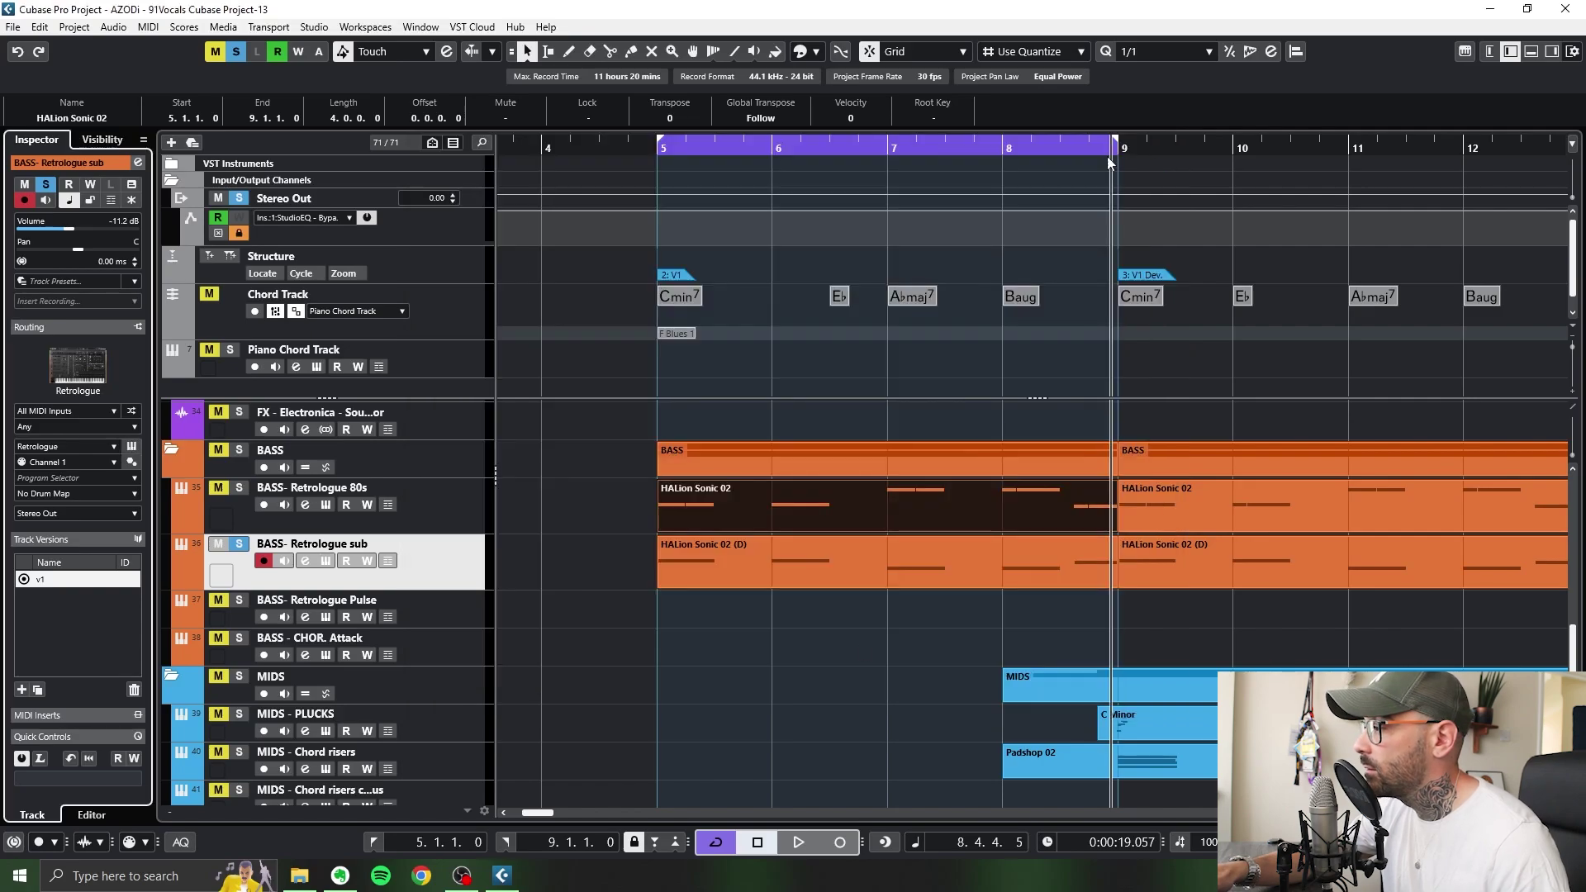
key(space)
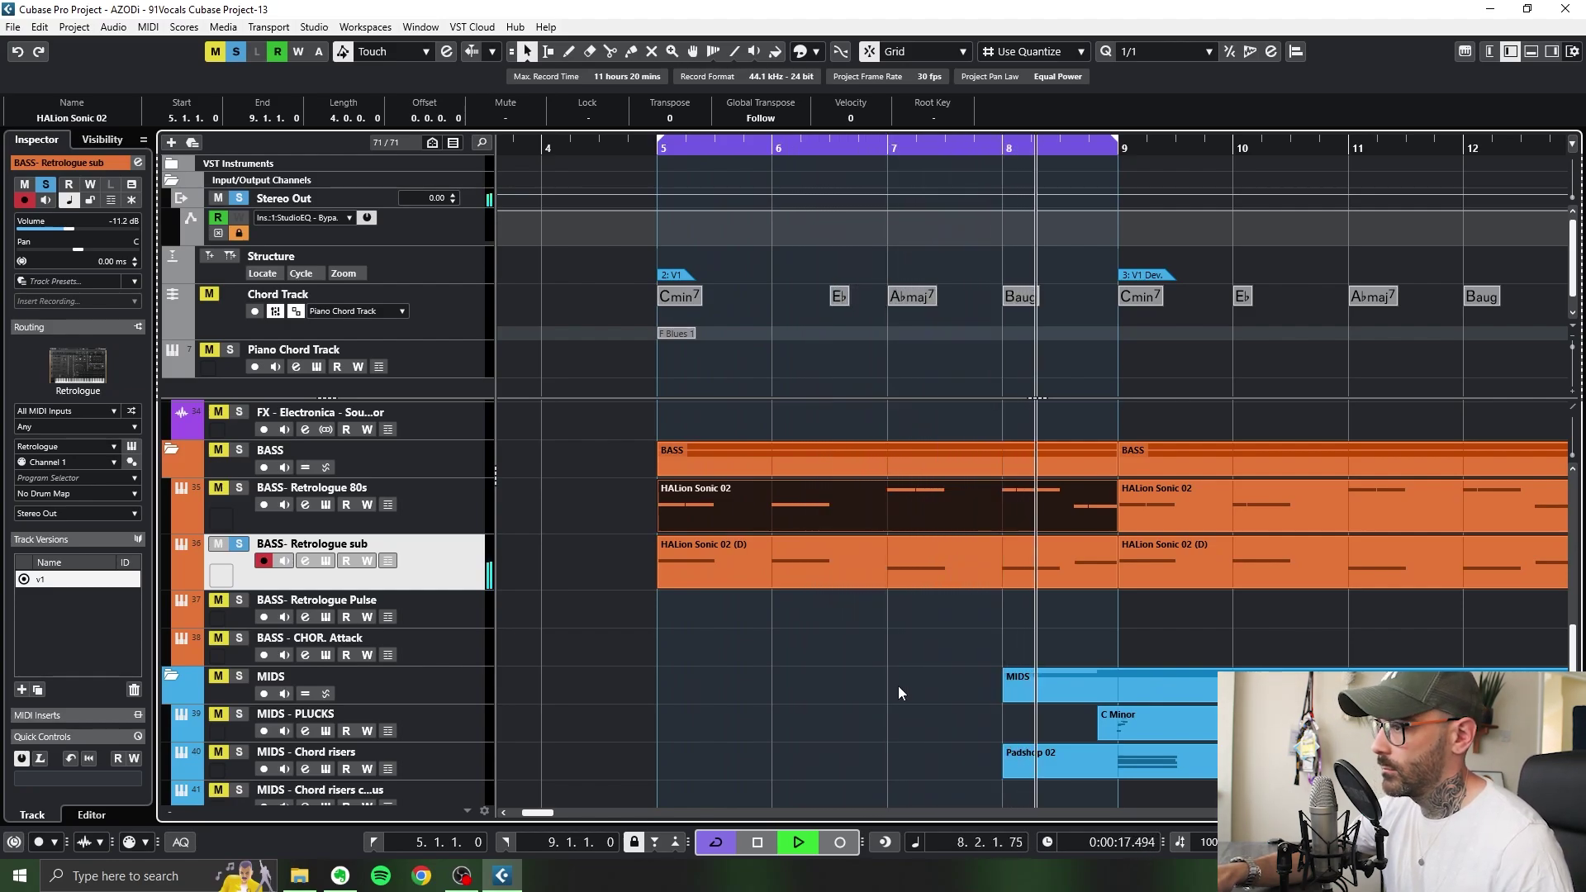
Stop playback and bypass the sub bass channel's Tube Compressor and Compressor inserts.
key(space)
key(F3)
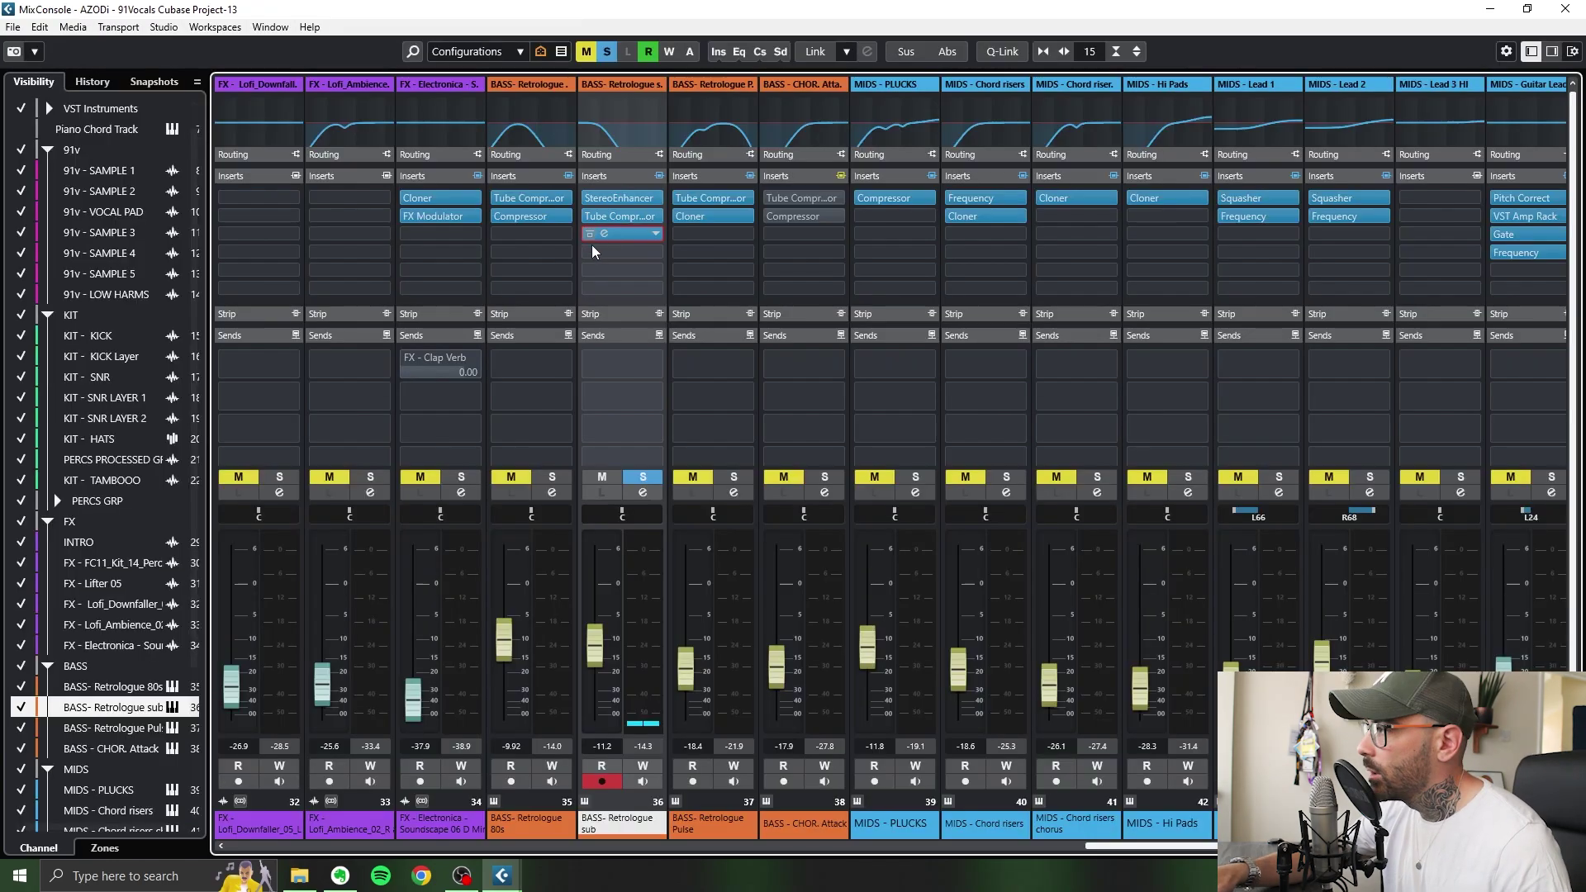
click(646, 494)
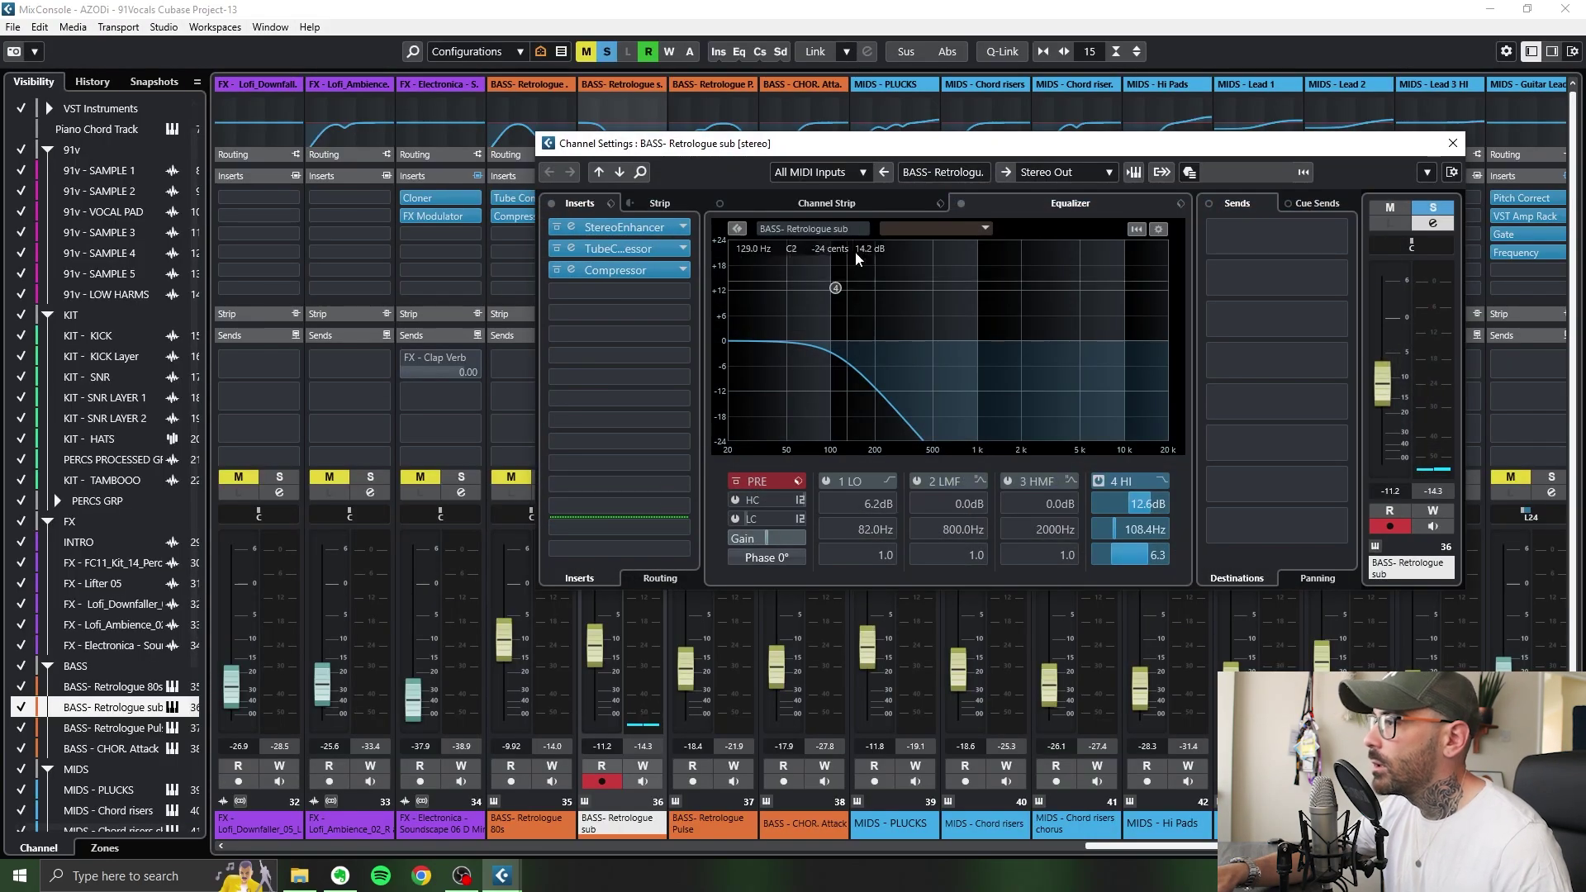
drag(913, 151, 858, 148)
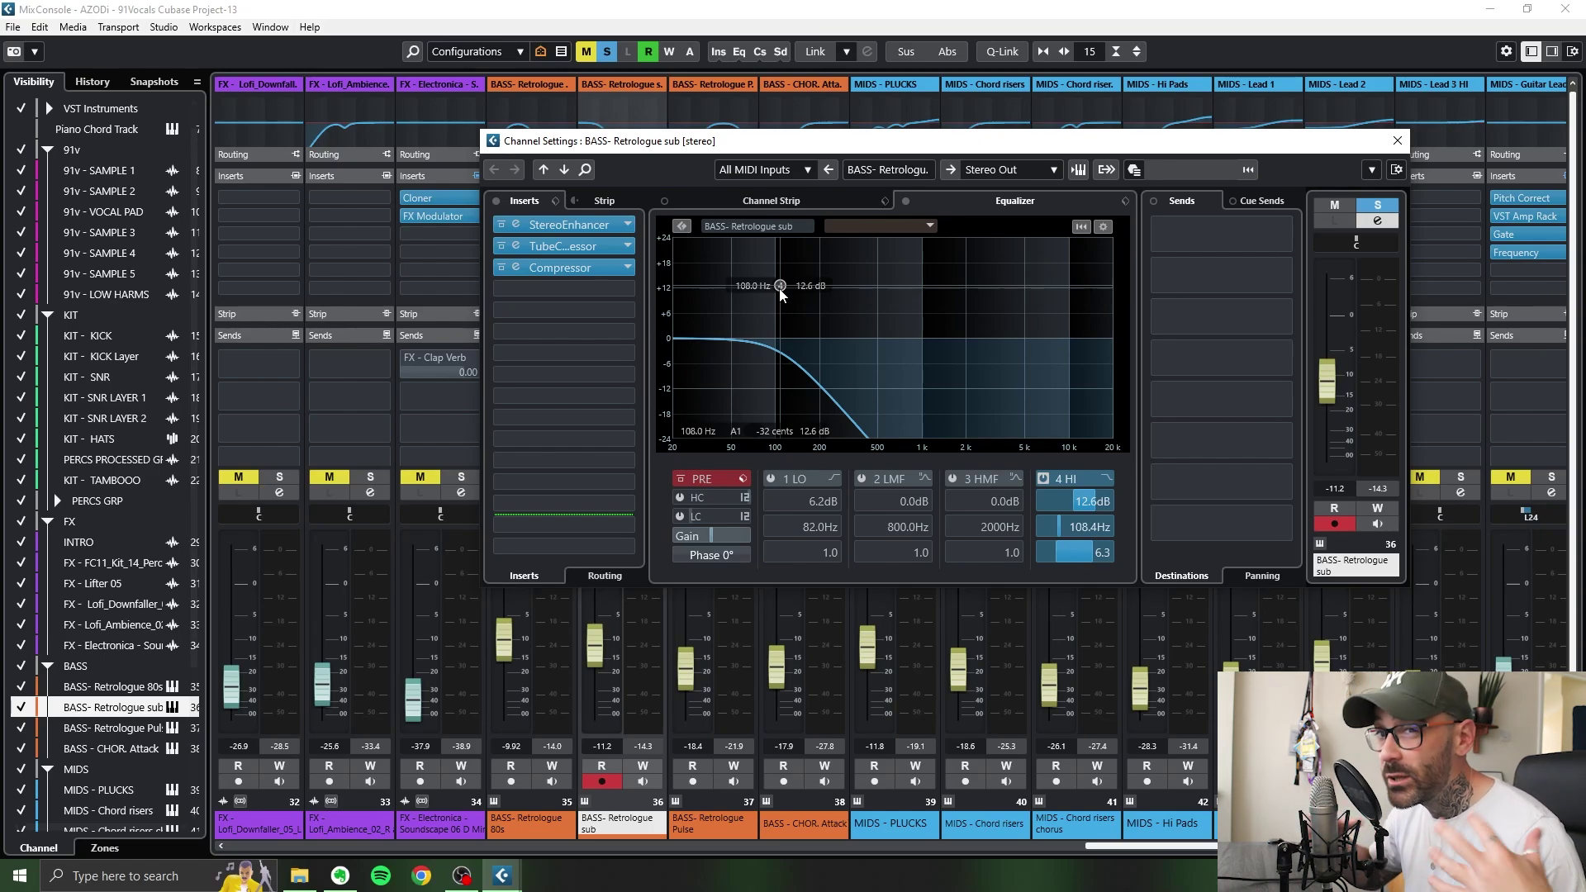
click(501, 224)
click(500, 245)
click(501, 267)
click(502, 224)
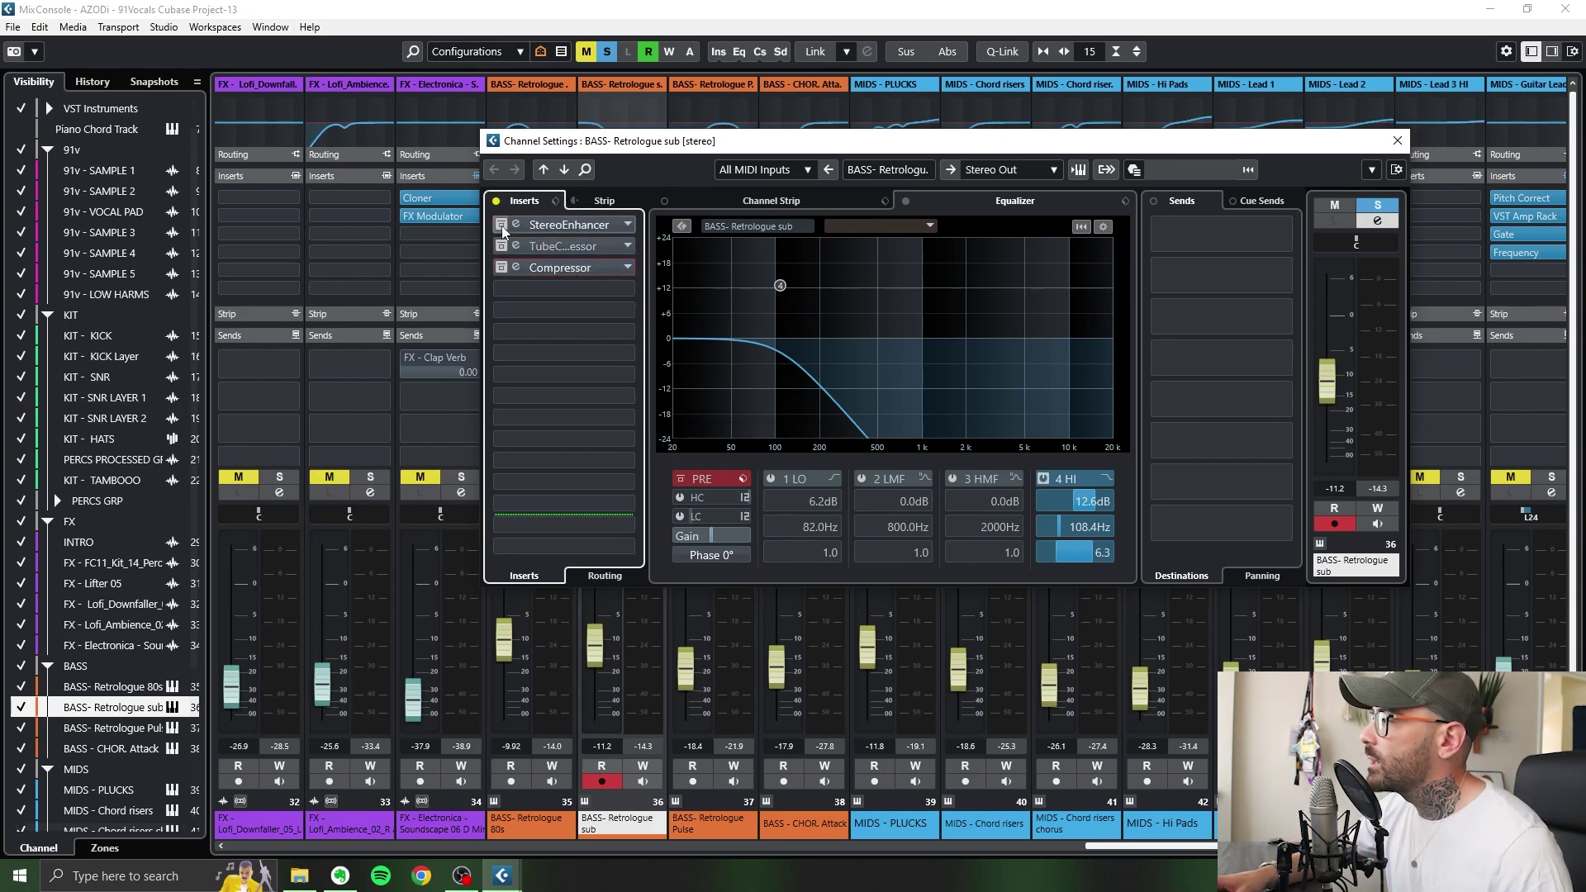
Play the sub bass with StereoEnhancer's Mono Compatibility Check turned on, then close the editor.
click(547, 227)
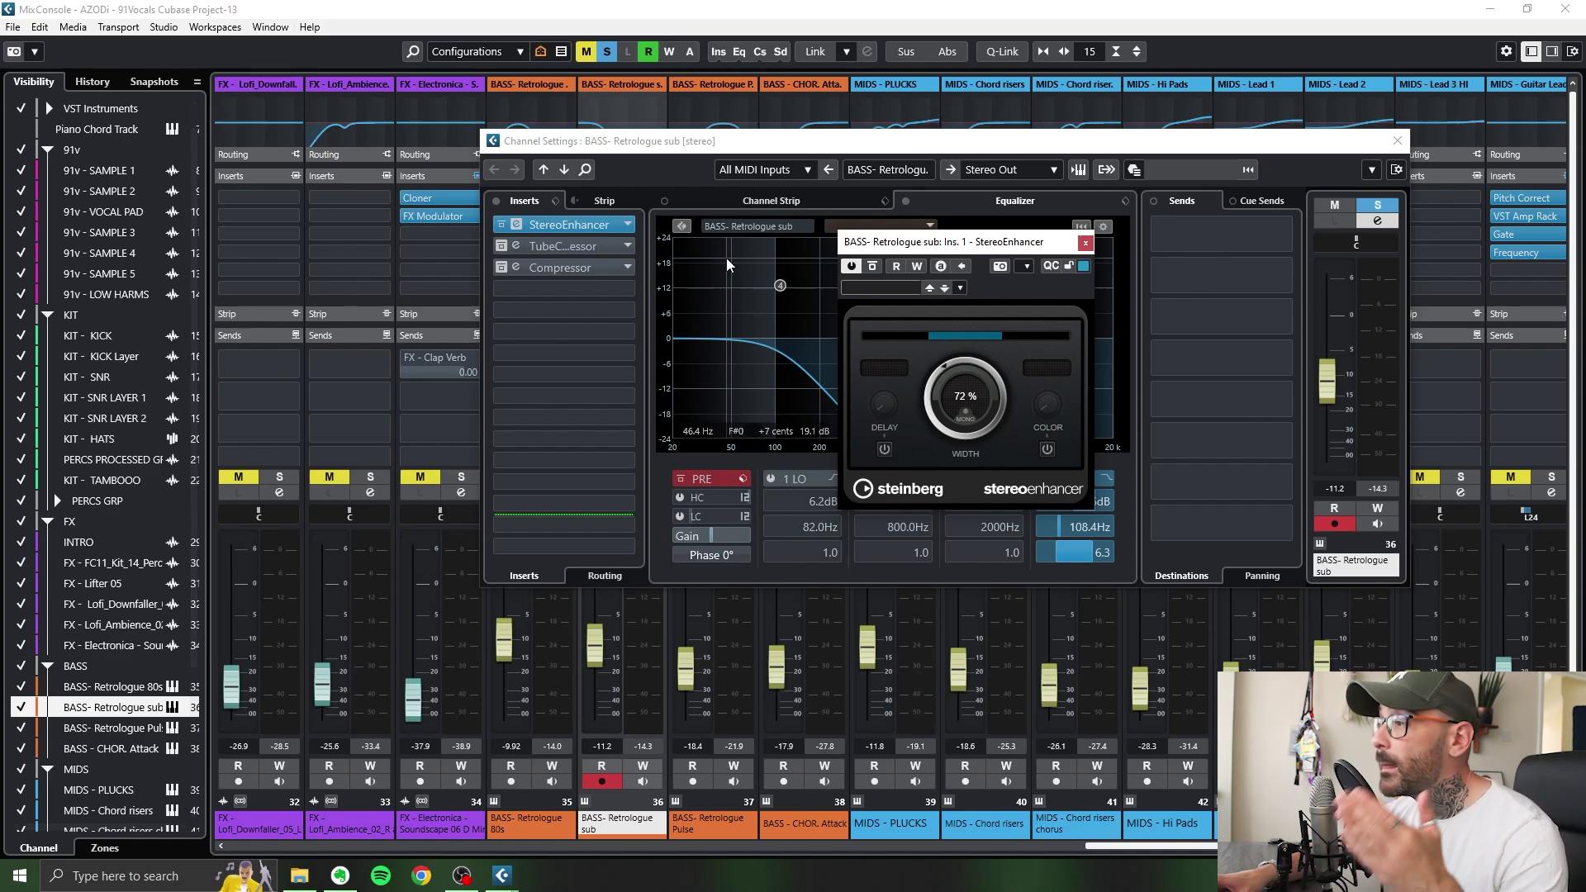
click(1016, 244)
key(space)
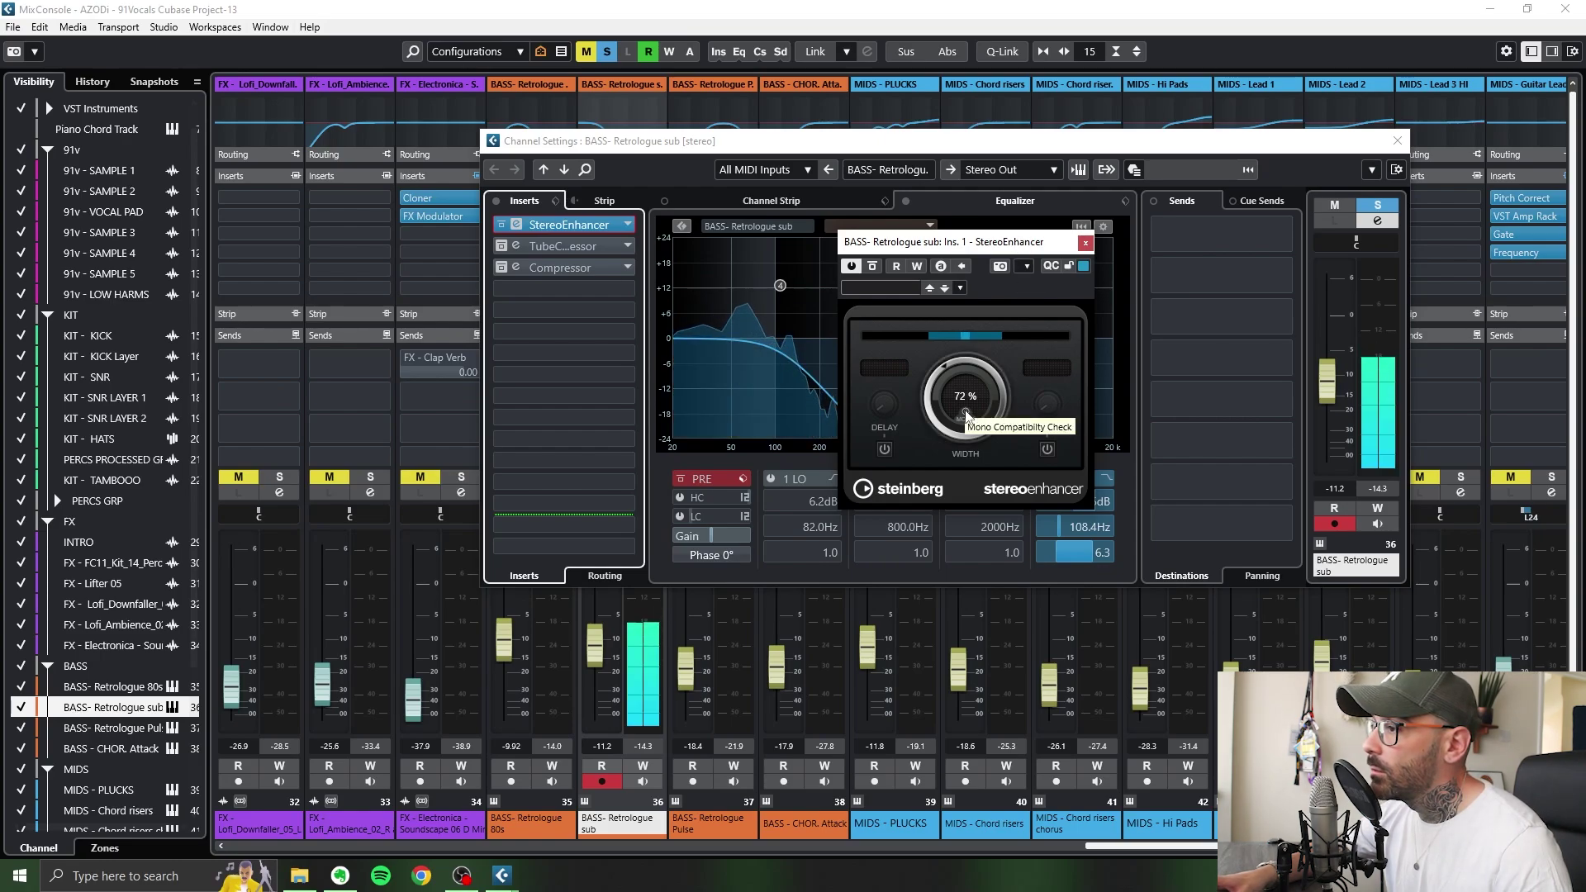
click(967, 414)
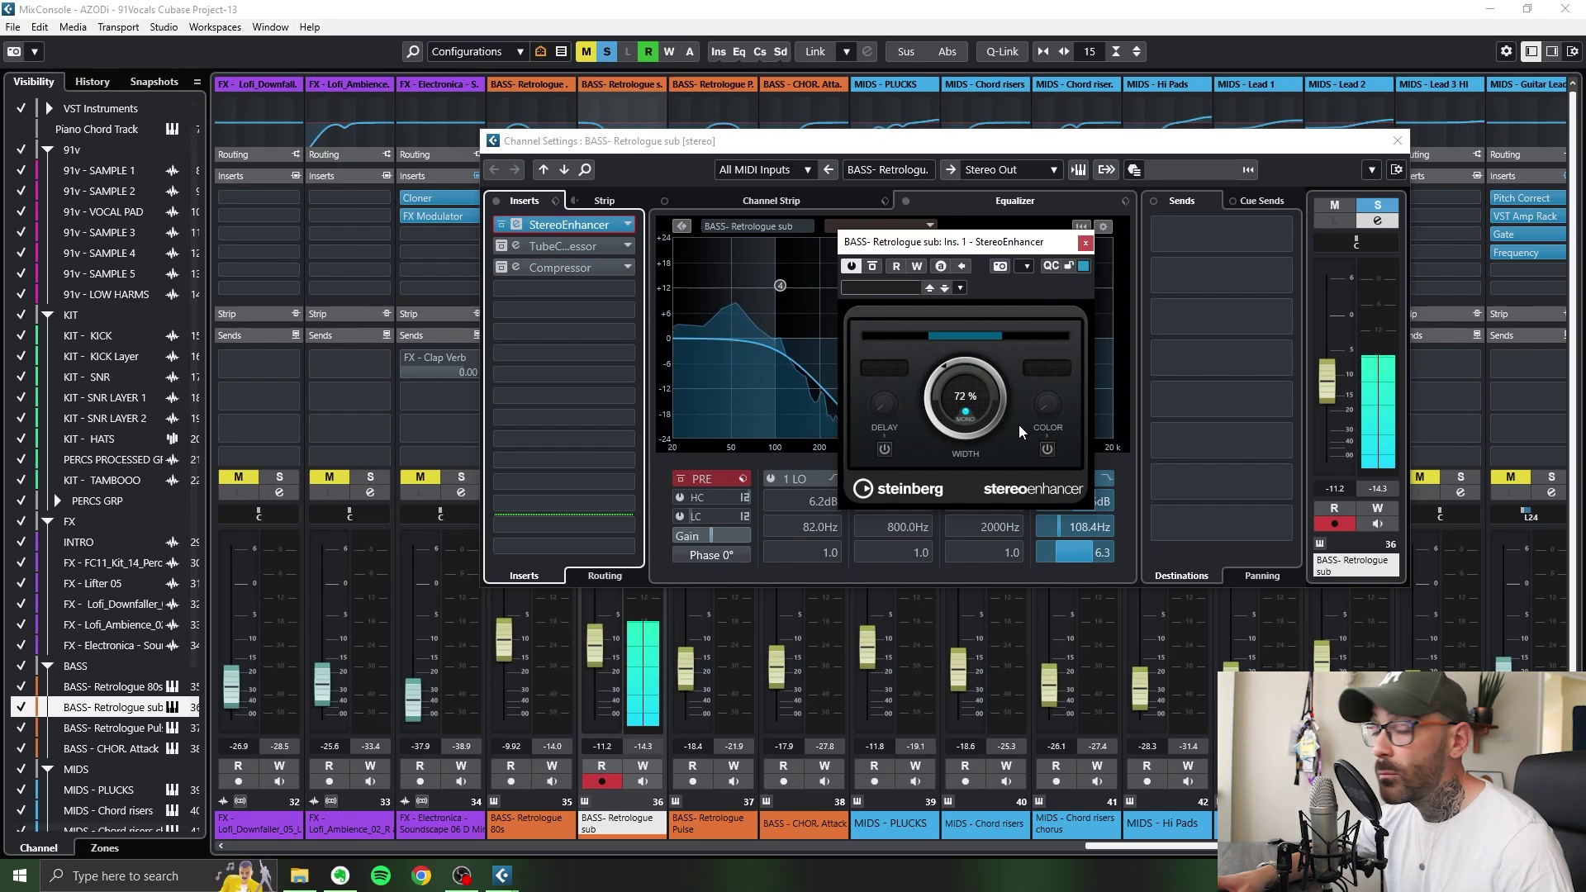
click(559, 246)
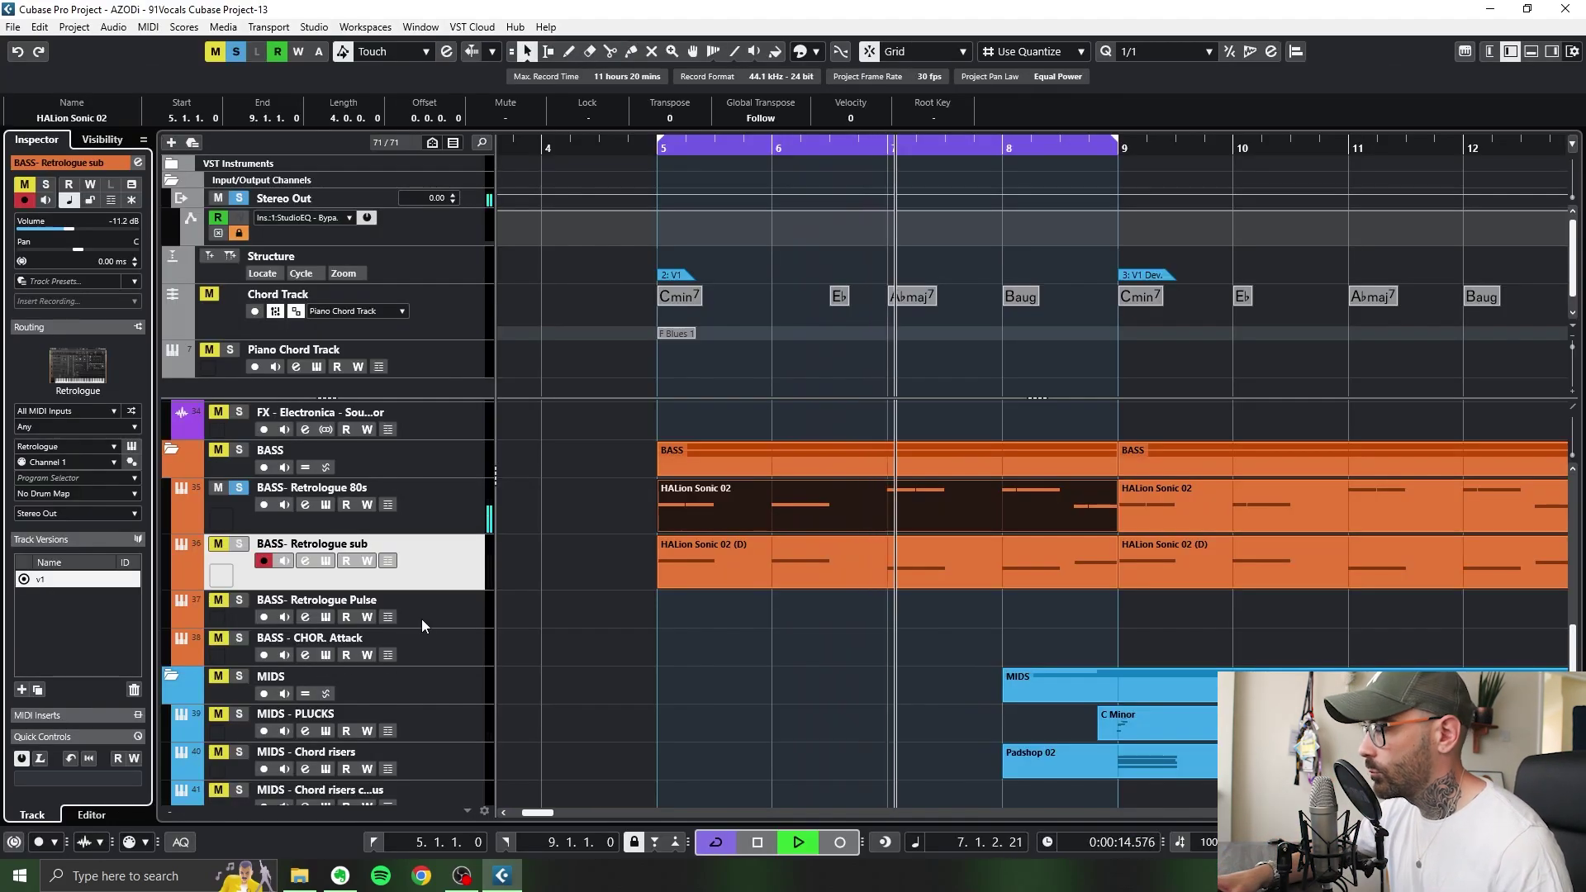
Solo the sub bass track, then bring the KIT folder into view and select a kick event.
scroll(670, 665, right, 2)
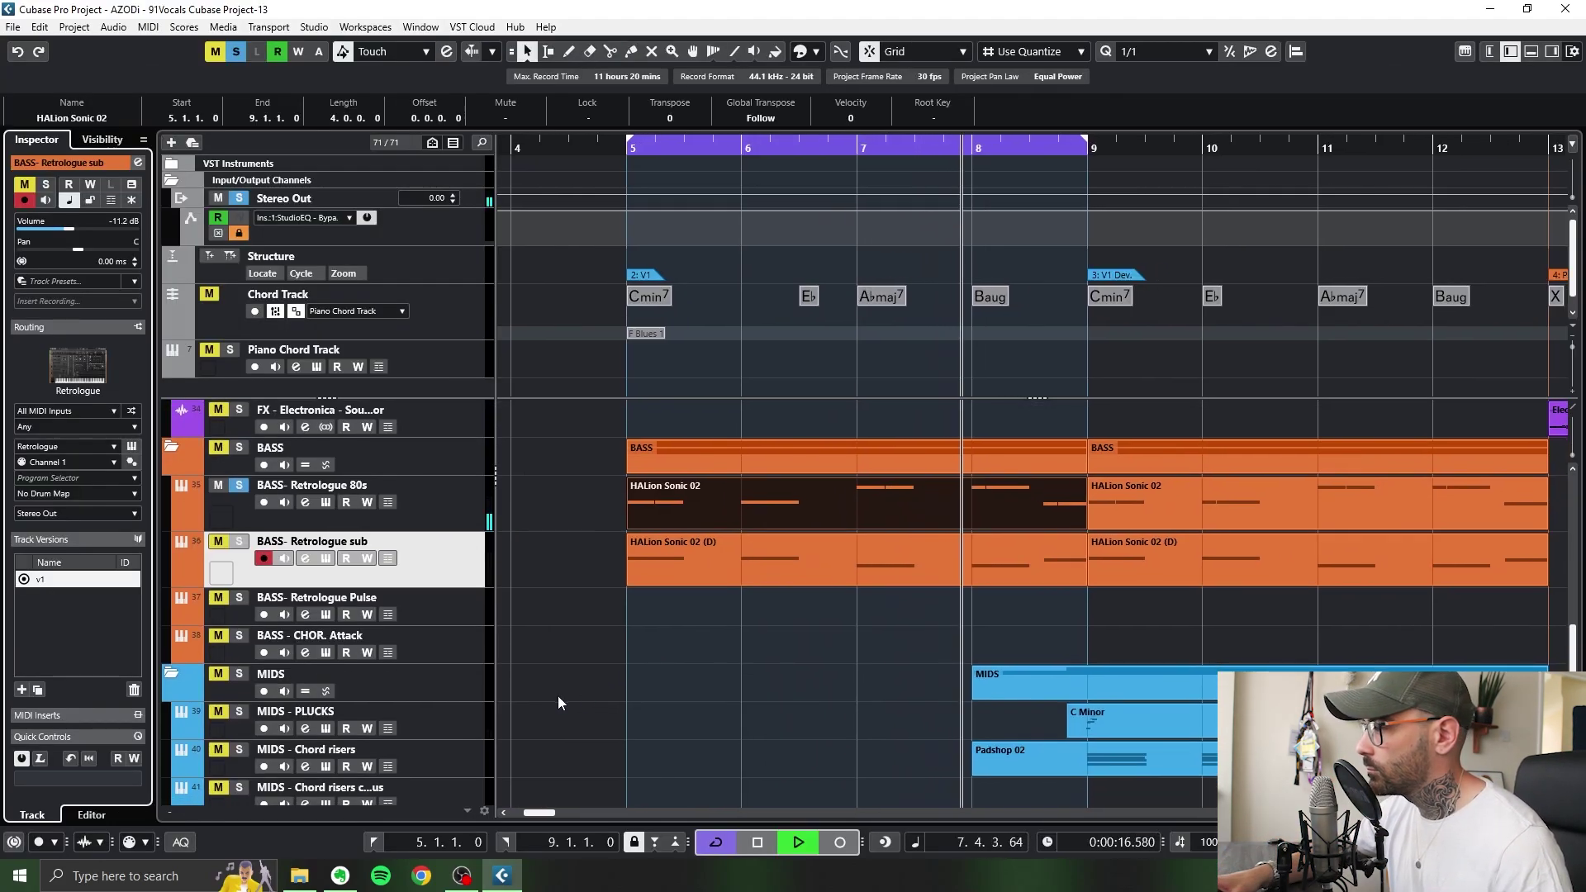
click(218, 542)
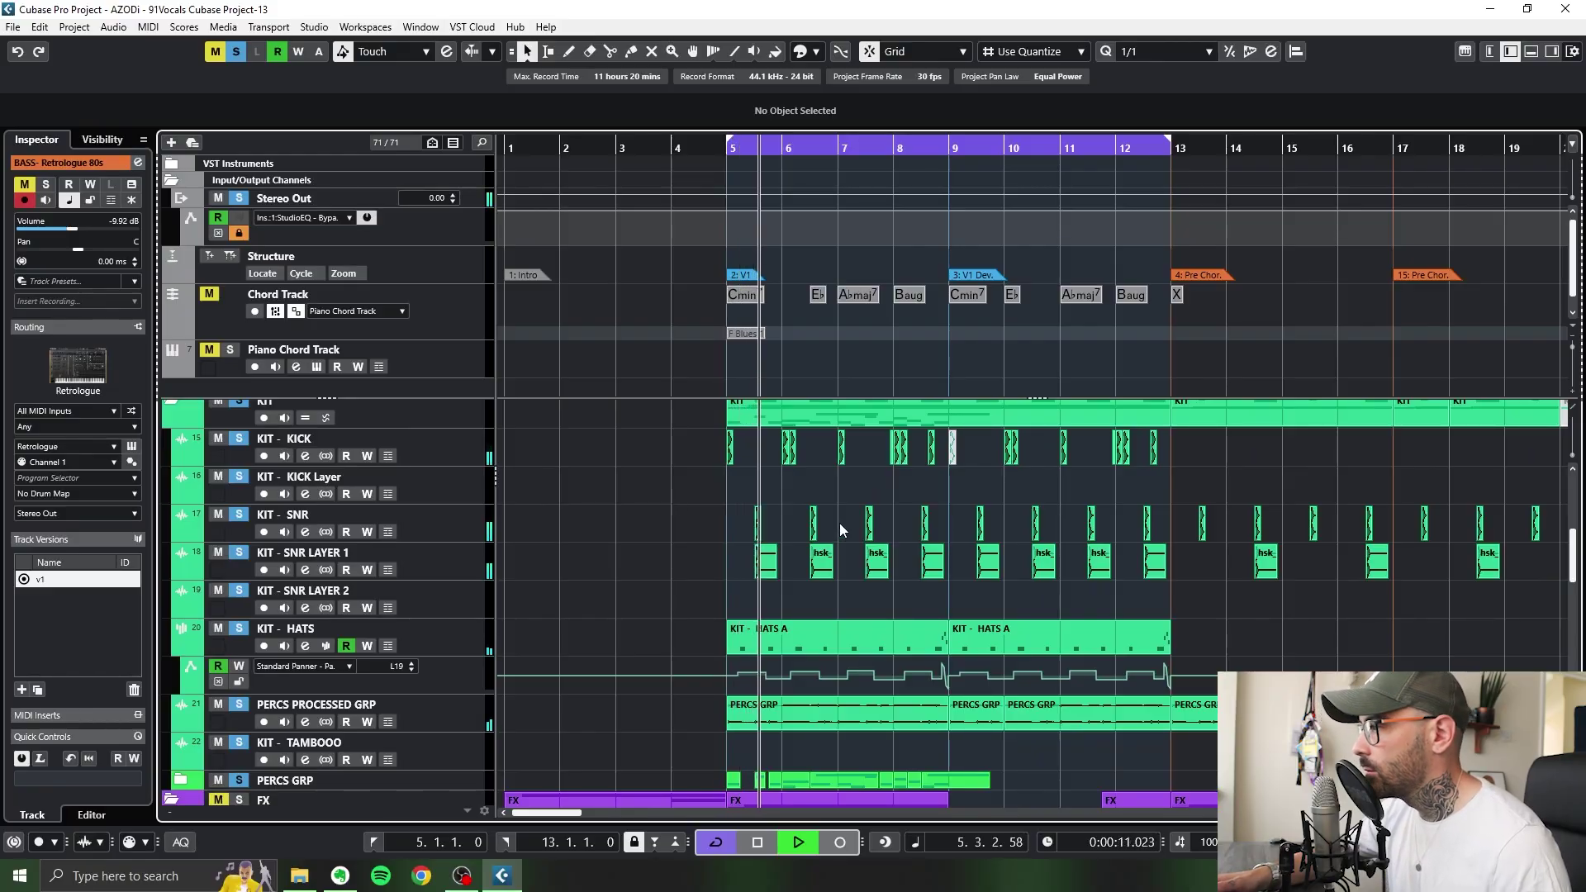
scroll(845, 519, right, 2)
scroll(844, 519, up, 1)
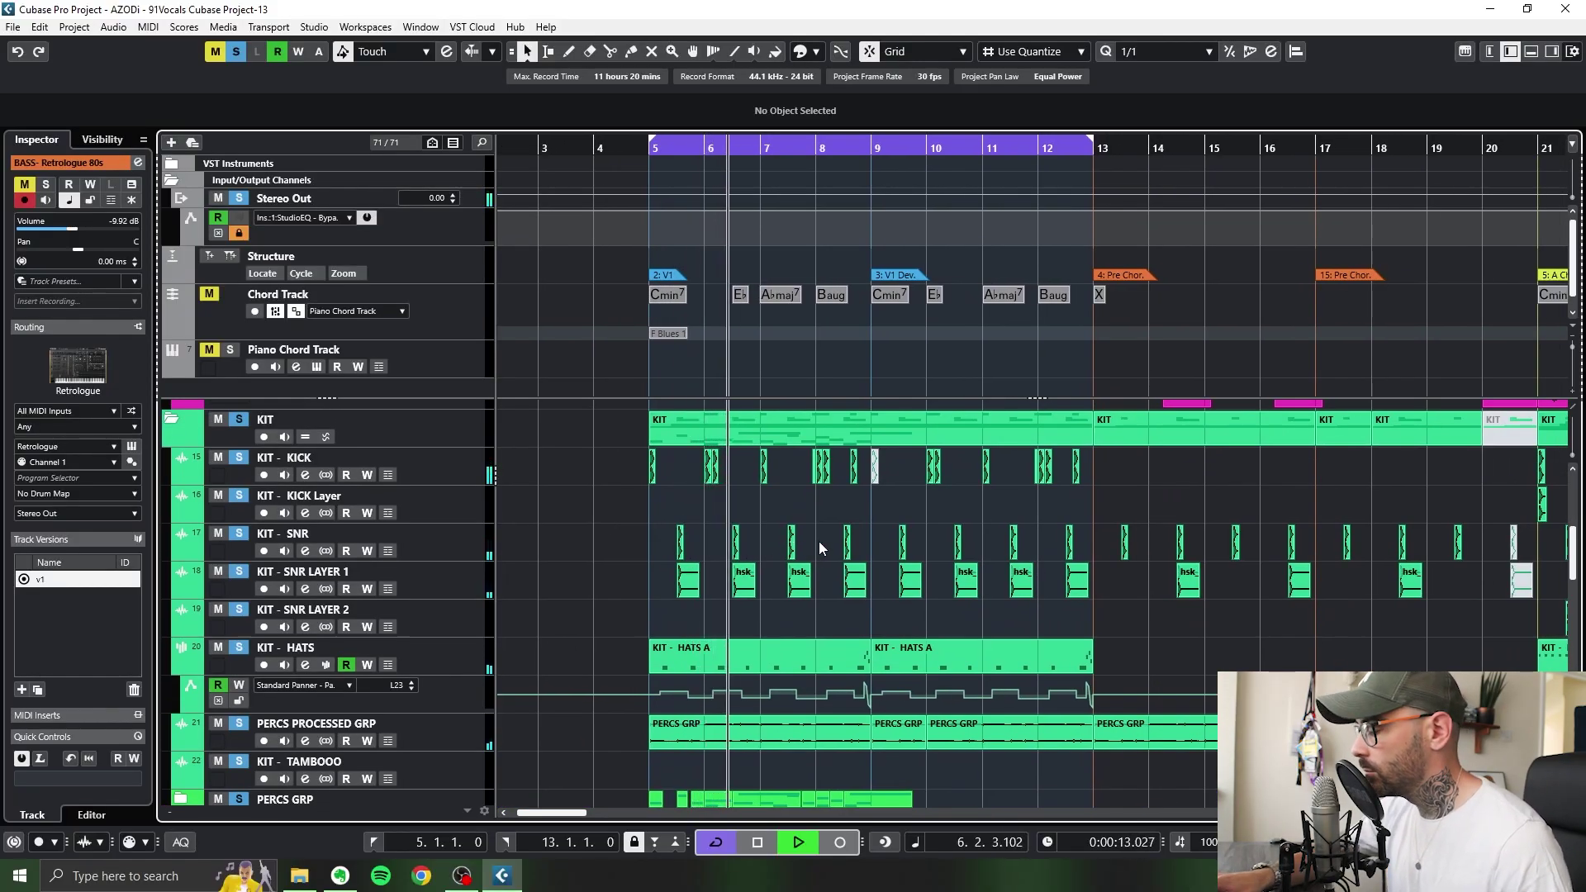
scroll(820, 542, up, 3)
scroll(722, 513, down, 1)
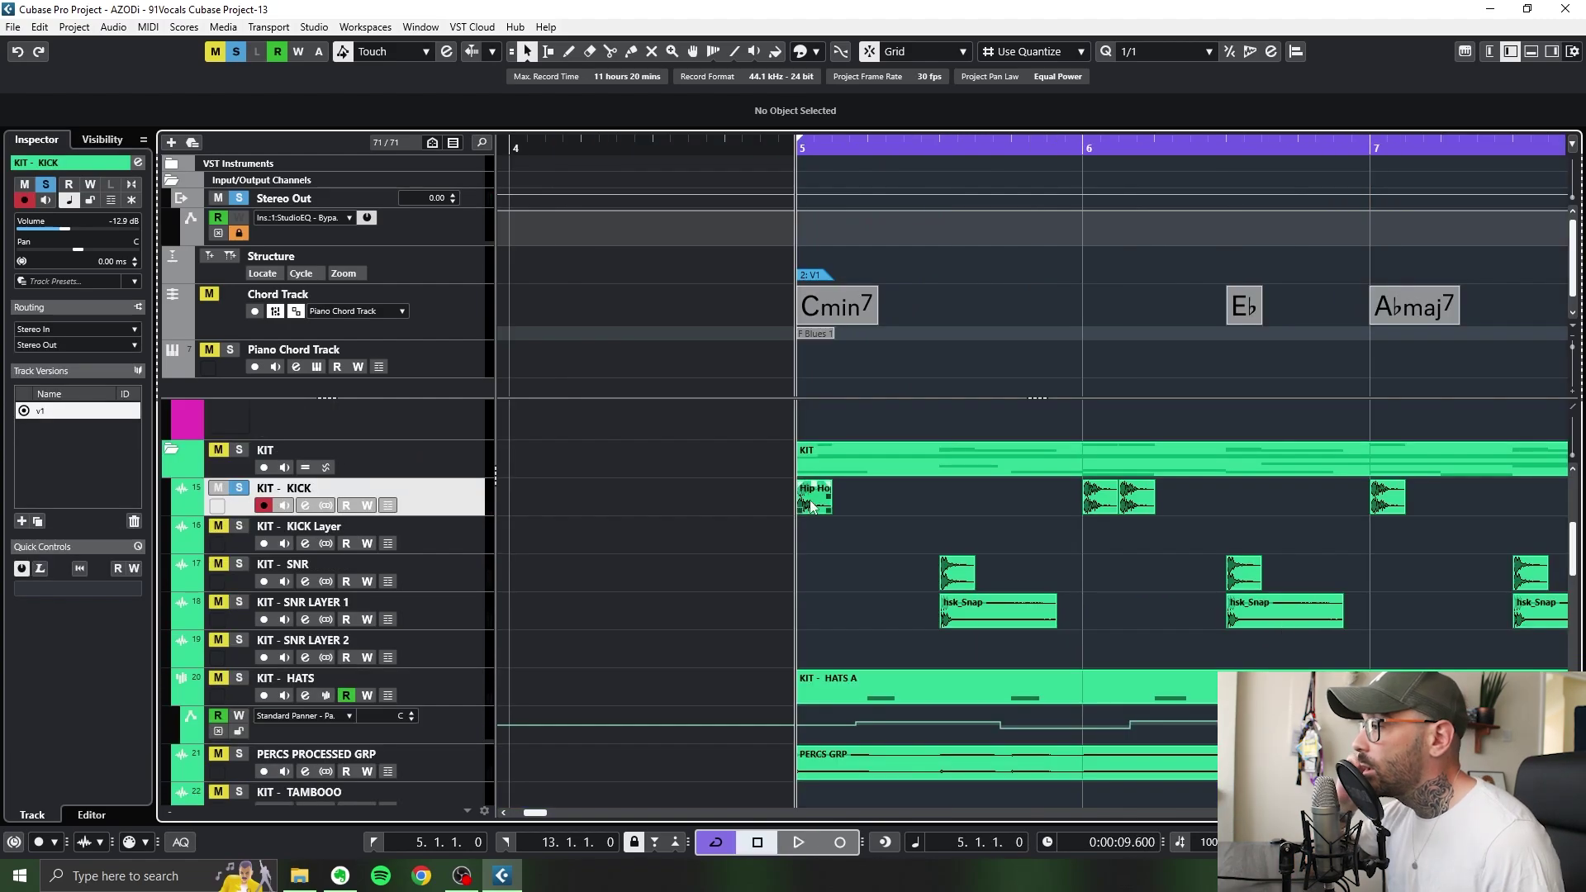
click(811, 507)
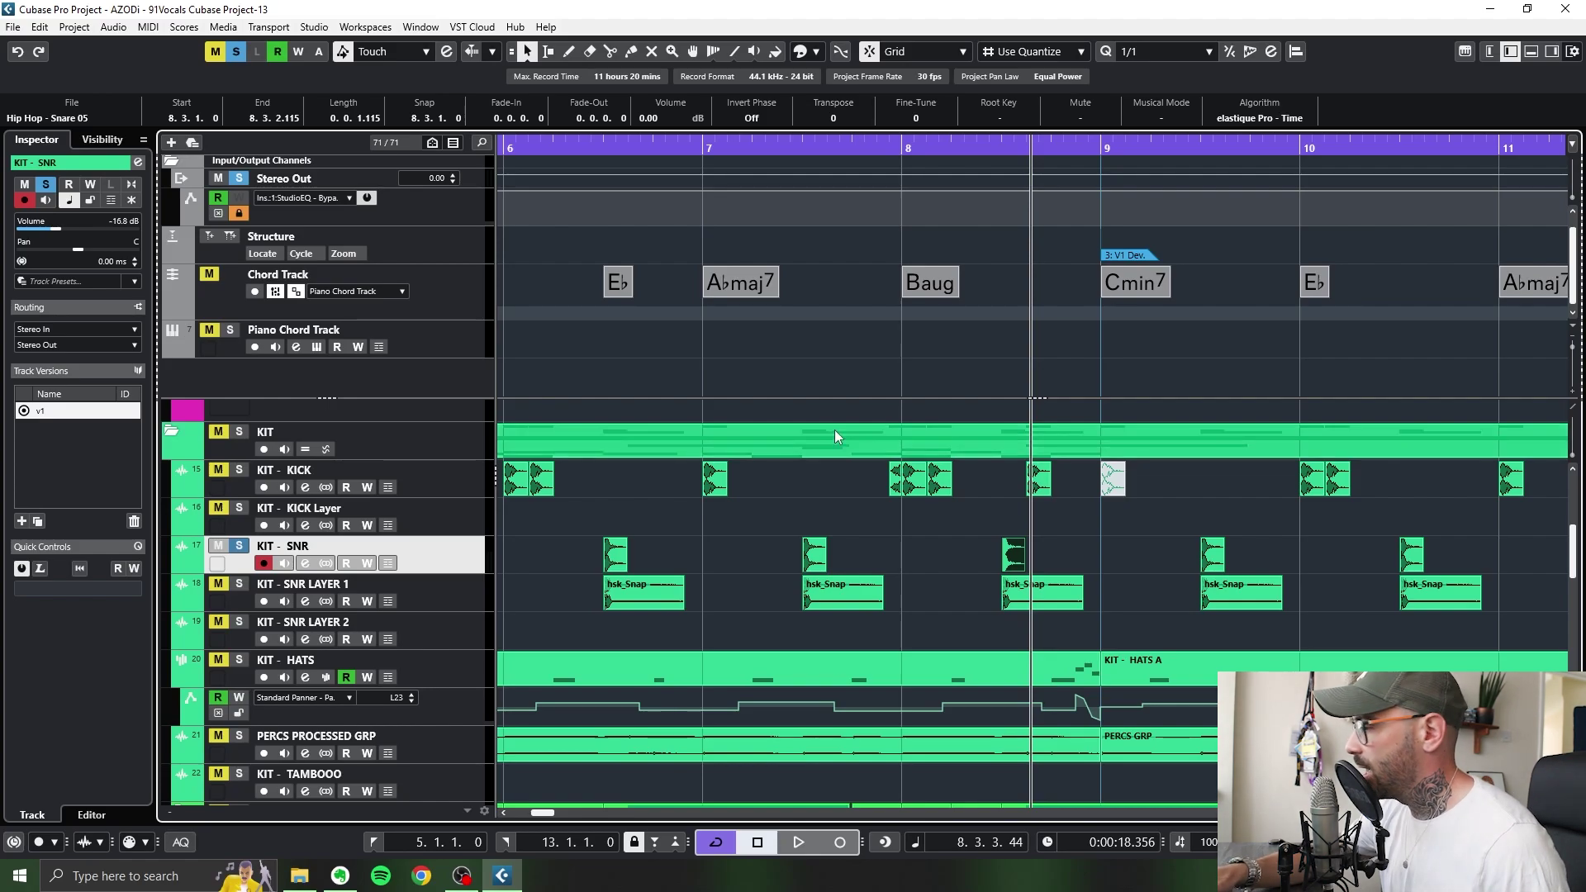
Inspect the KIT - SNR channel's Frequency EQ and Tube Compressor, then start playback.
key(F3)
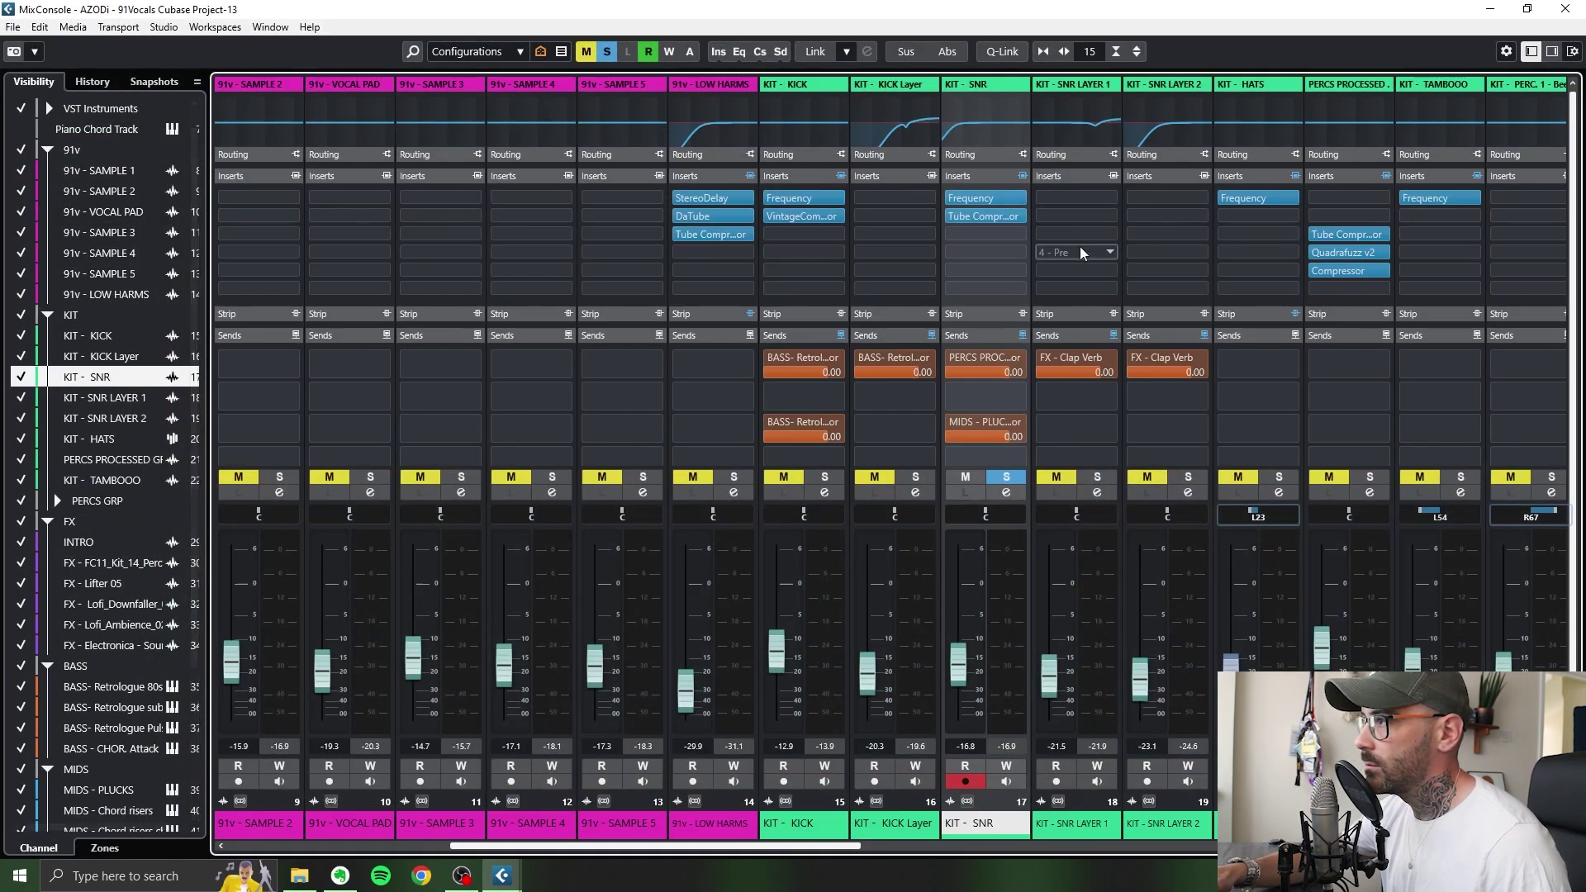
click(1006, 493)
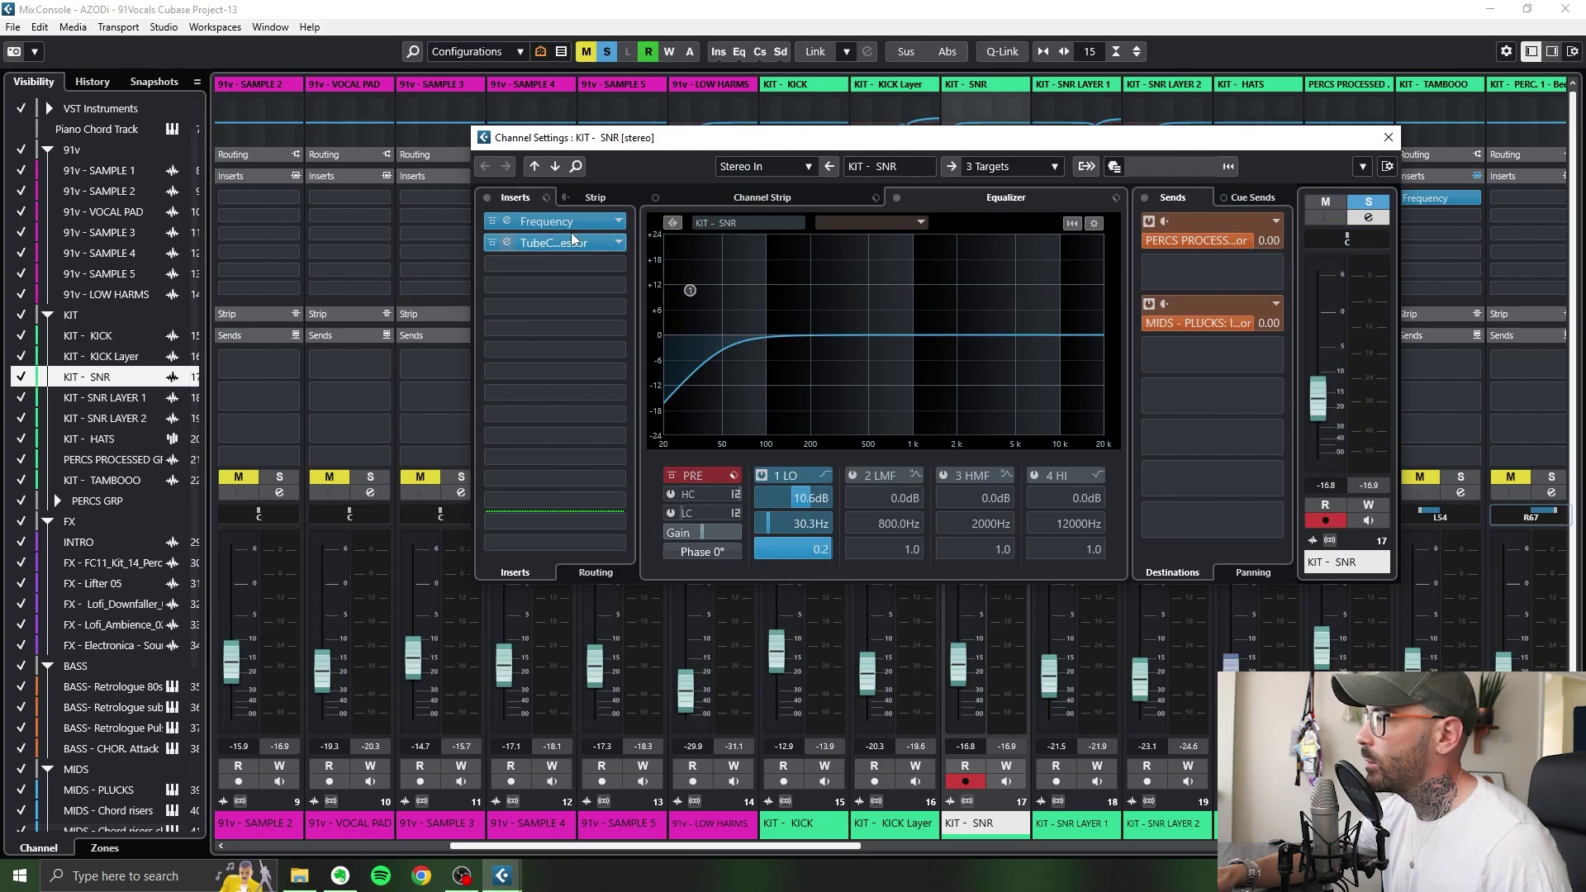
click(552, 222)
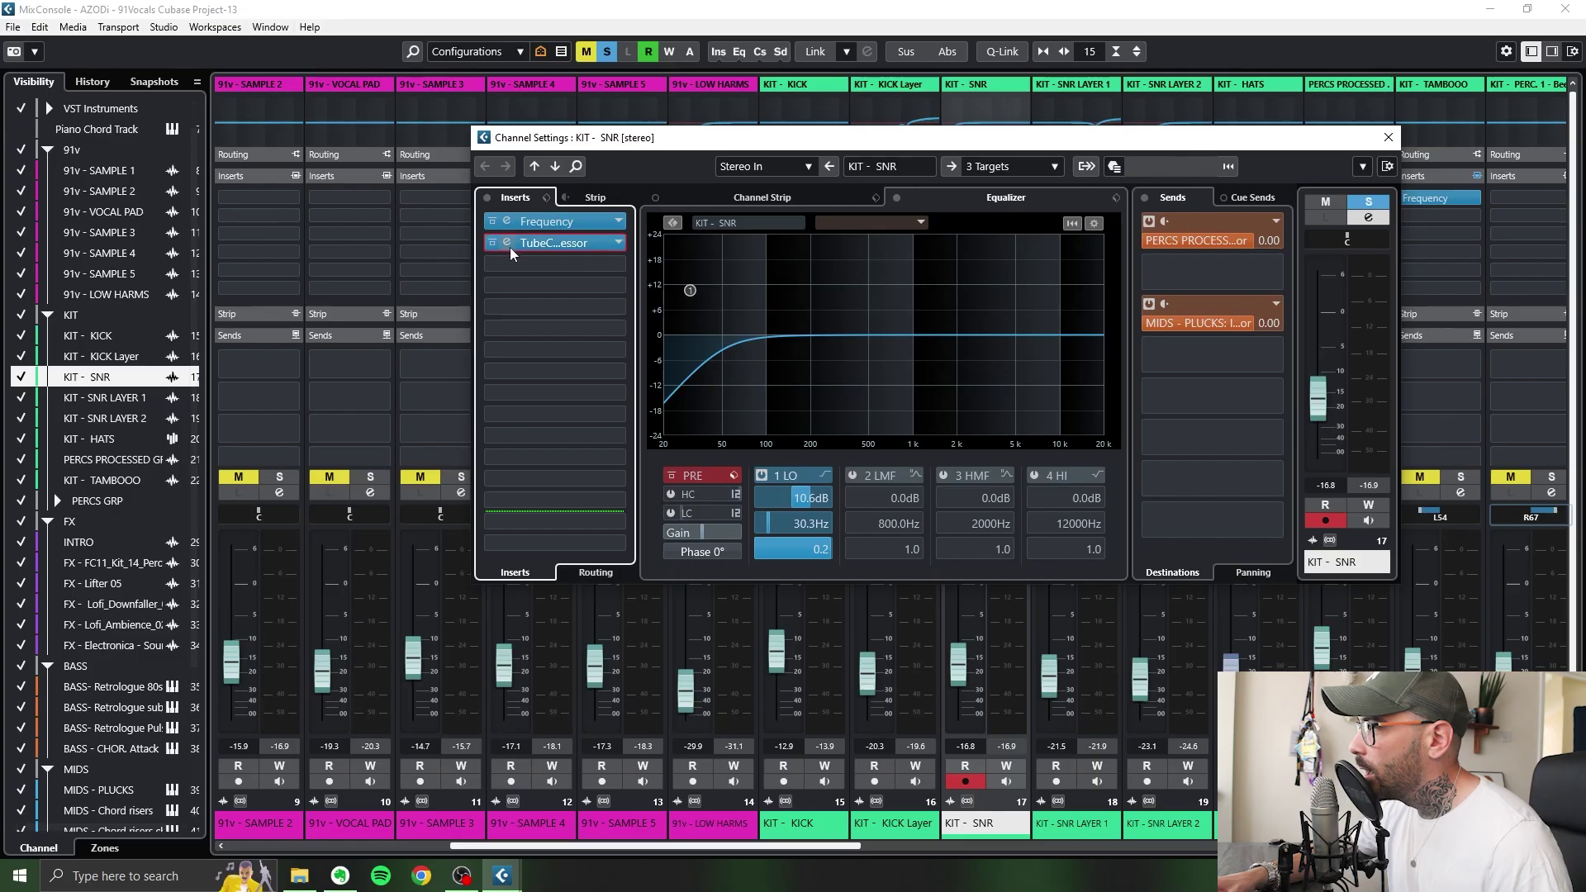
click(529, 242)
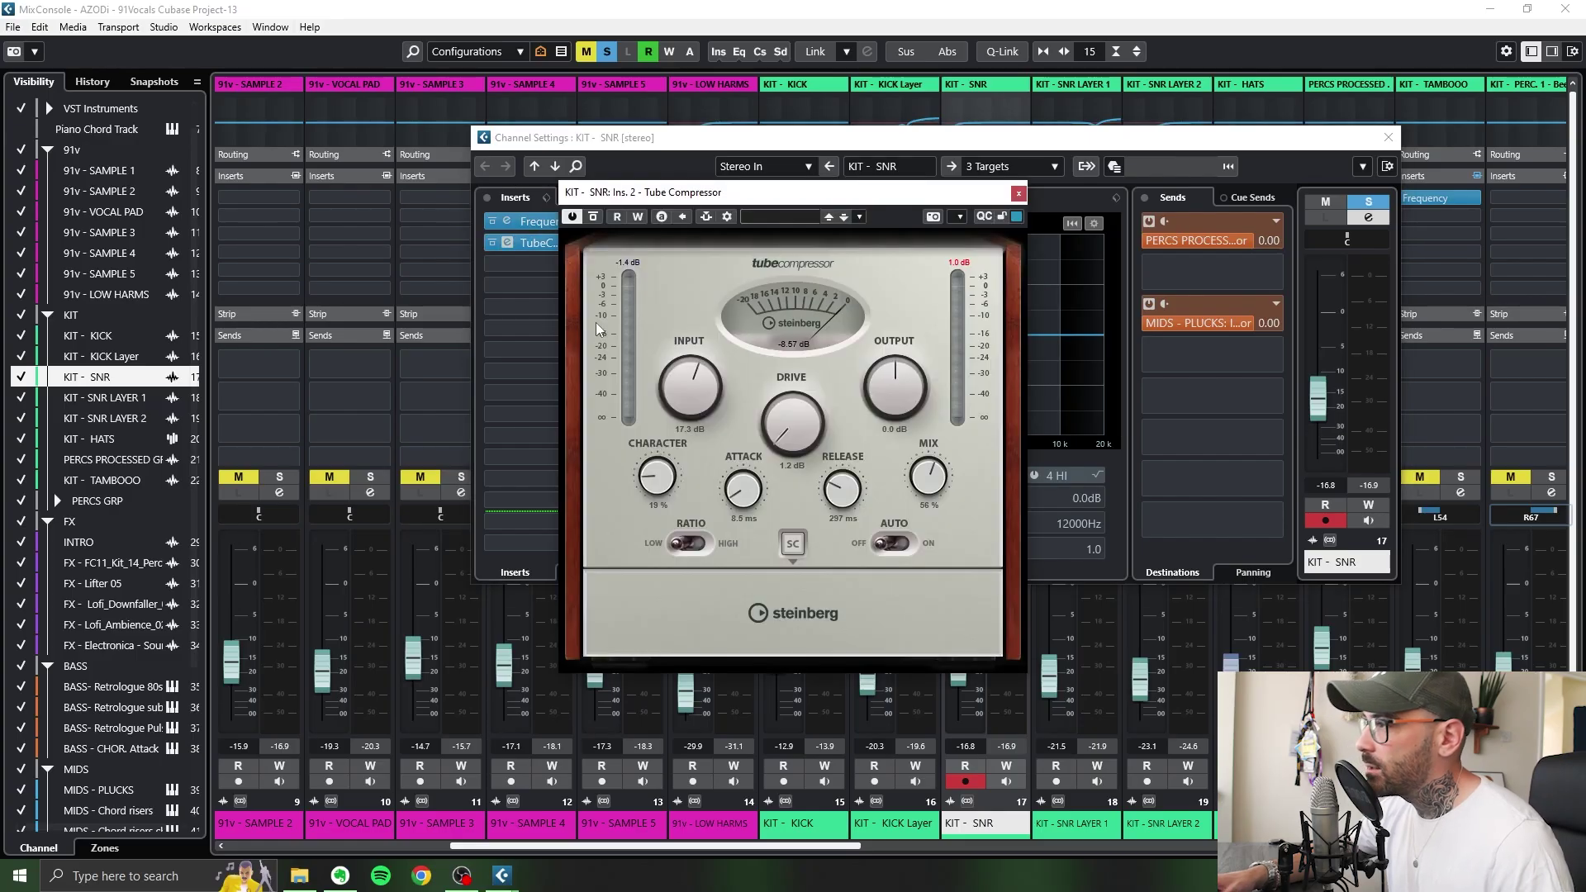
key(space)
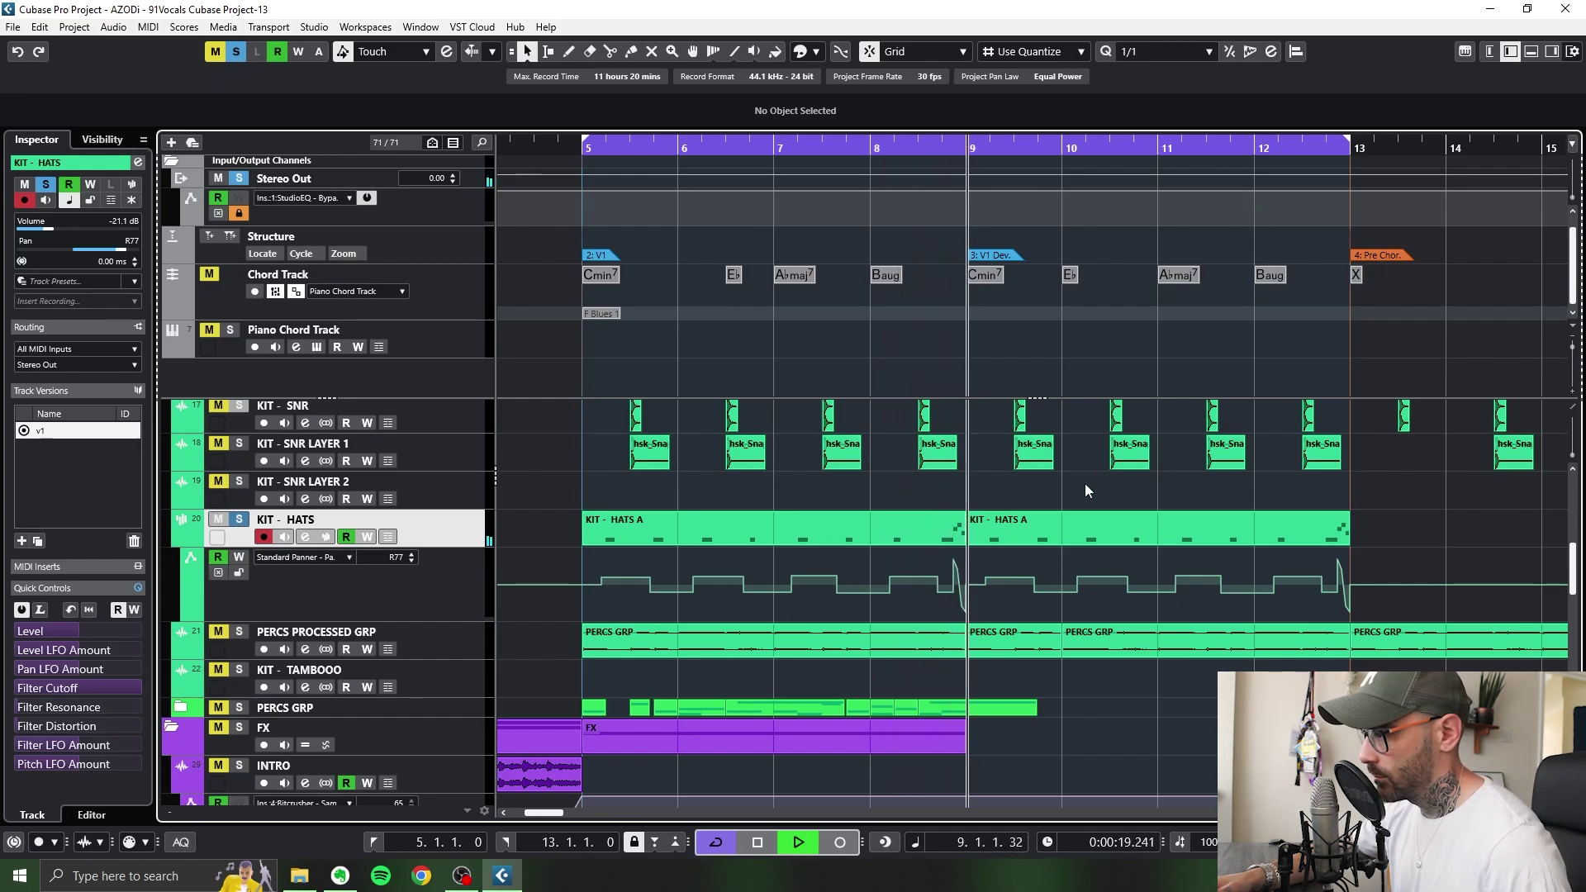
Stop playback, open the KIT - HATS A part in the Key Editor, and zoom out over its C3 notes.
key(space)
key(ctrl+e)
scroll(739, 568, right, 8)
scroll(532, 524, right, 8)
scroll(371, 537, down, 3)
scroll(1040, 553, down, 2)
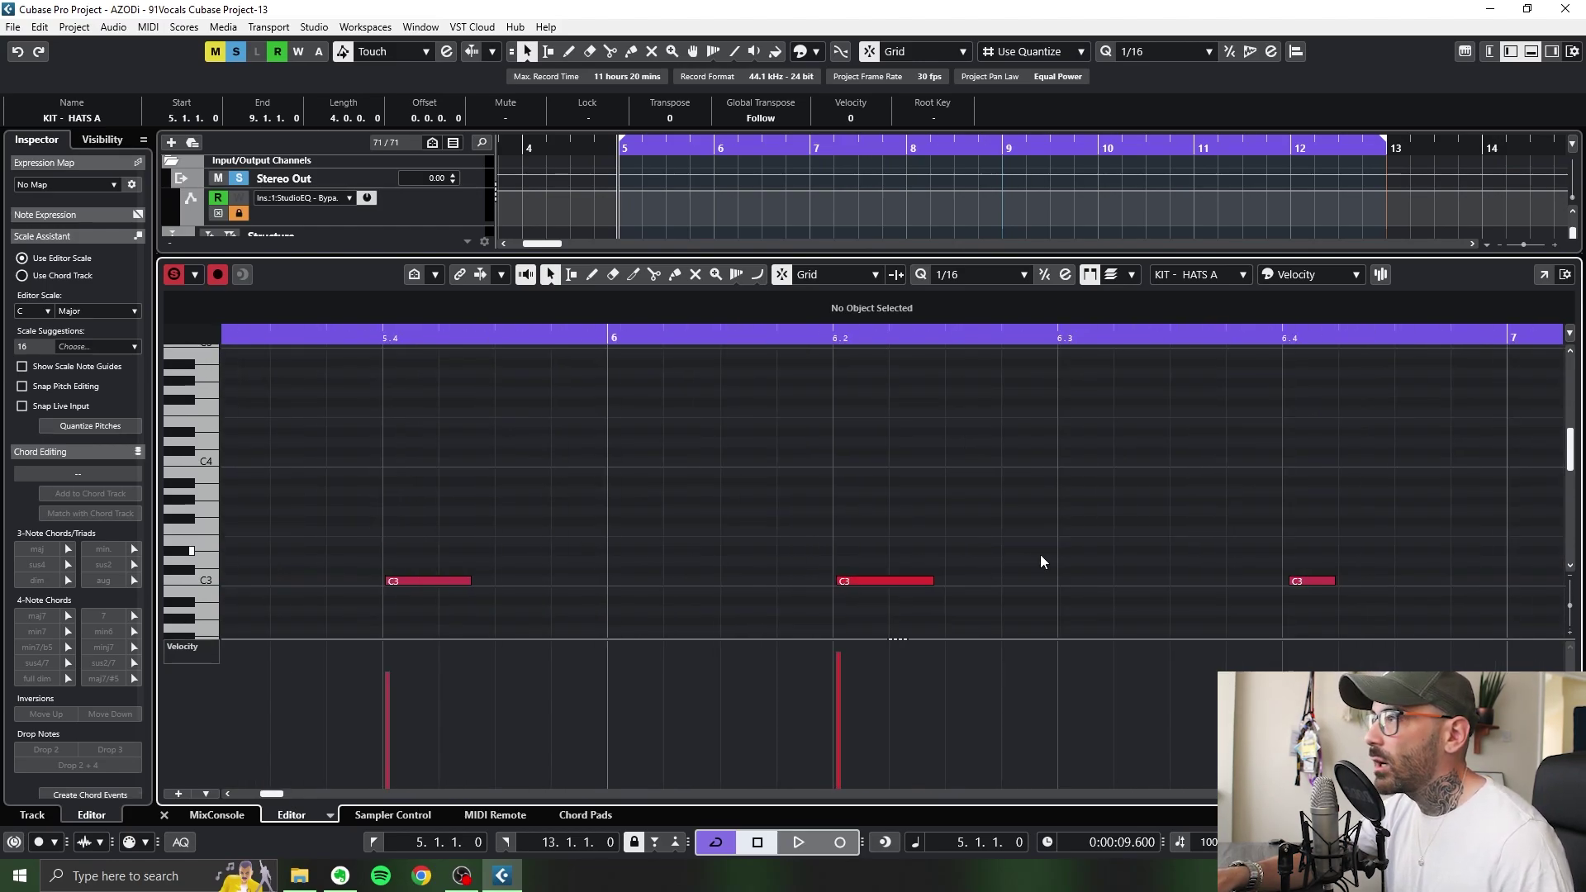
scroll(1039, 554, down, 1)
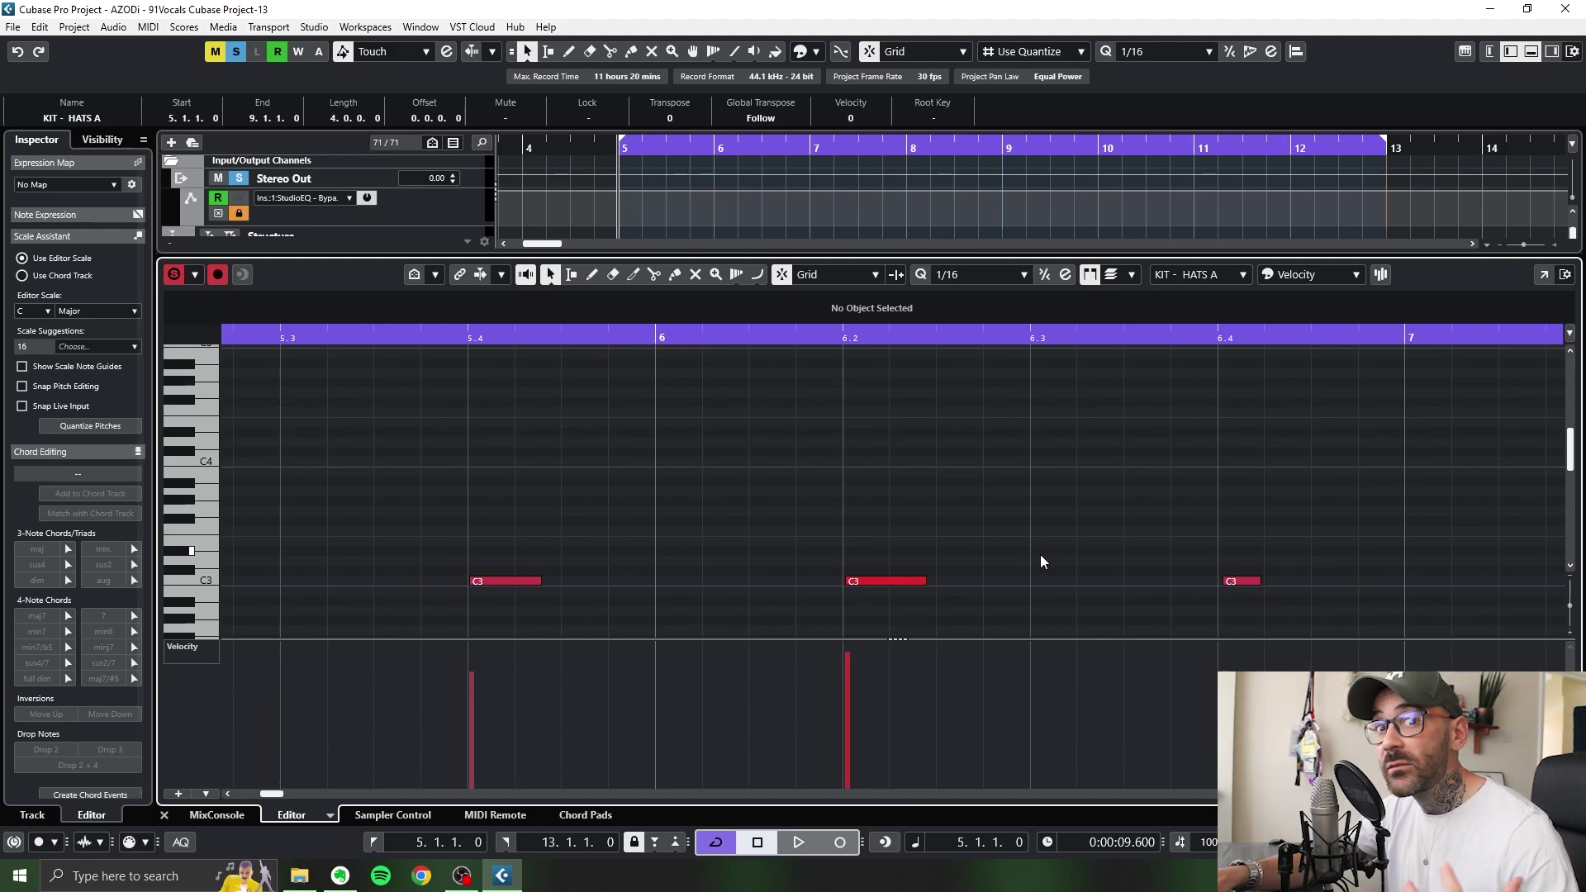
scroll(1039, 553, down, 4)
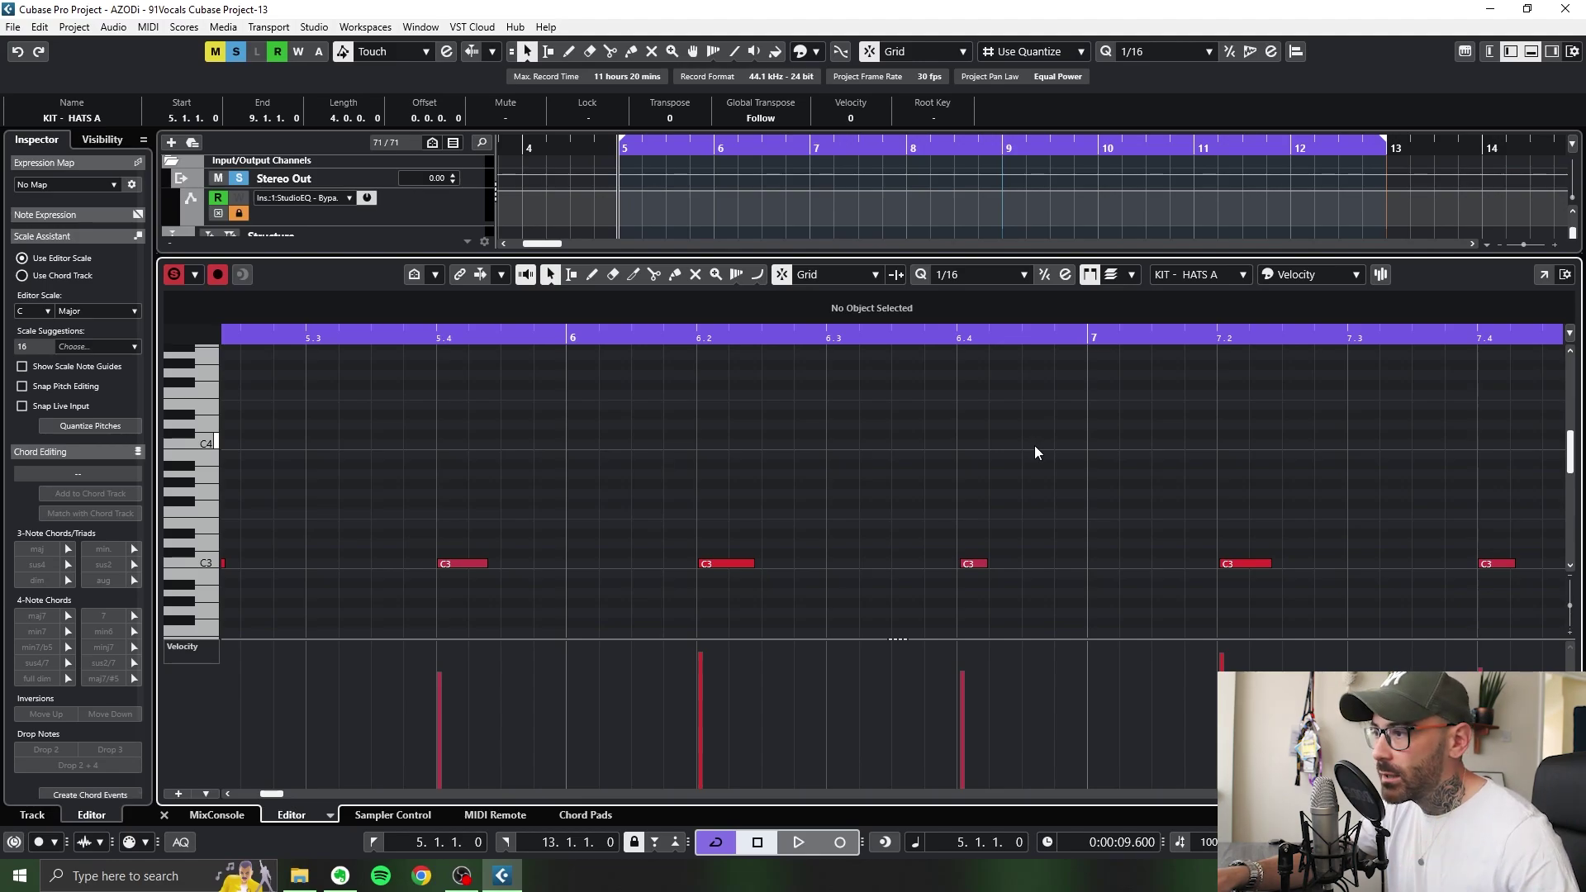
scroll(1036, 444, down, 3)
key(g)
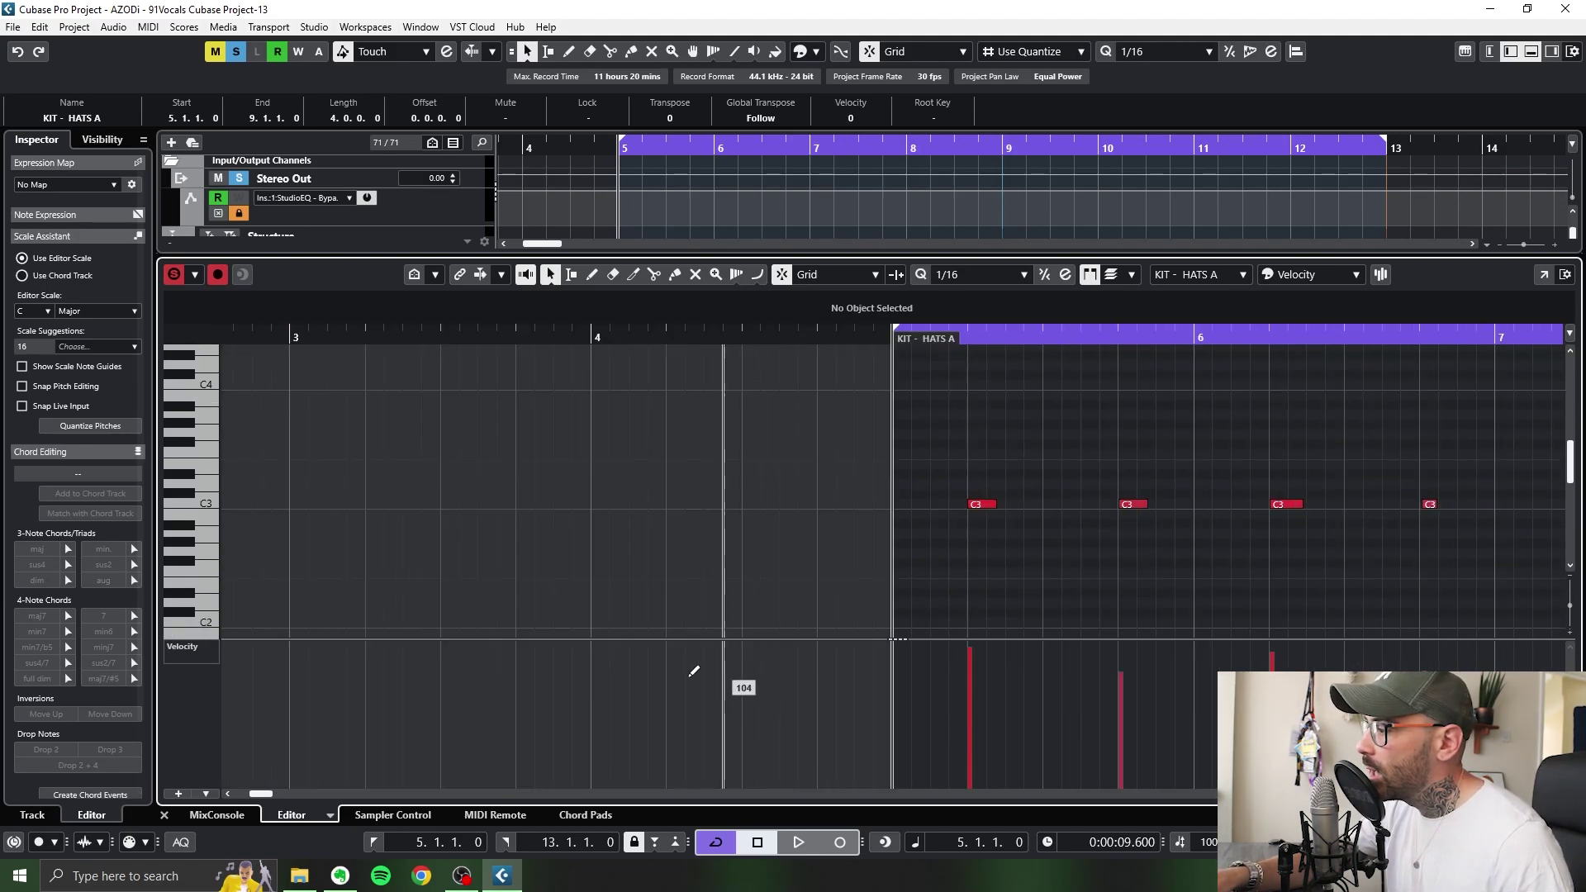
key(g)
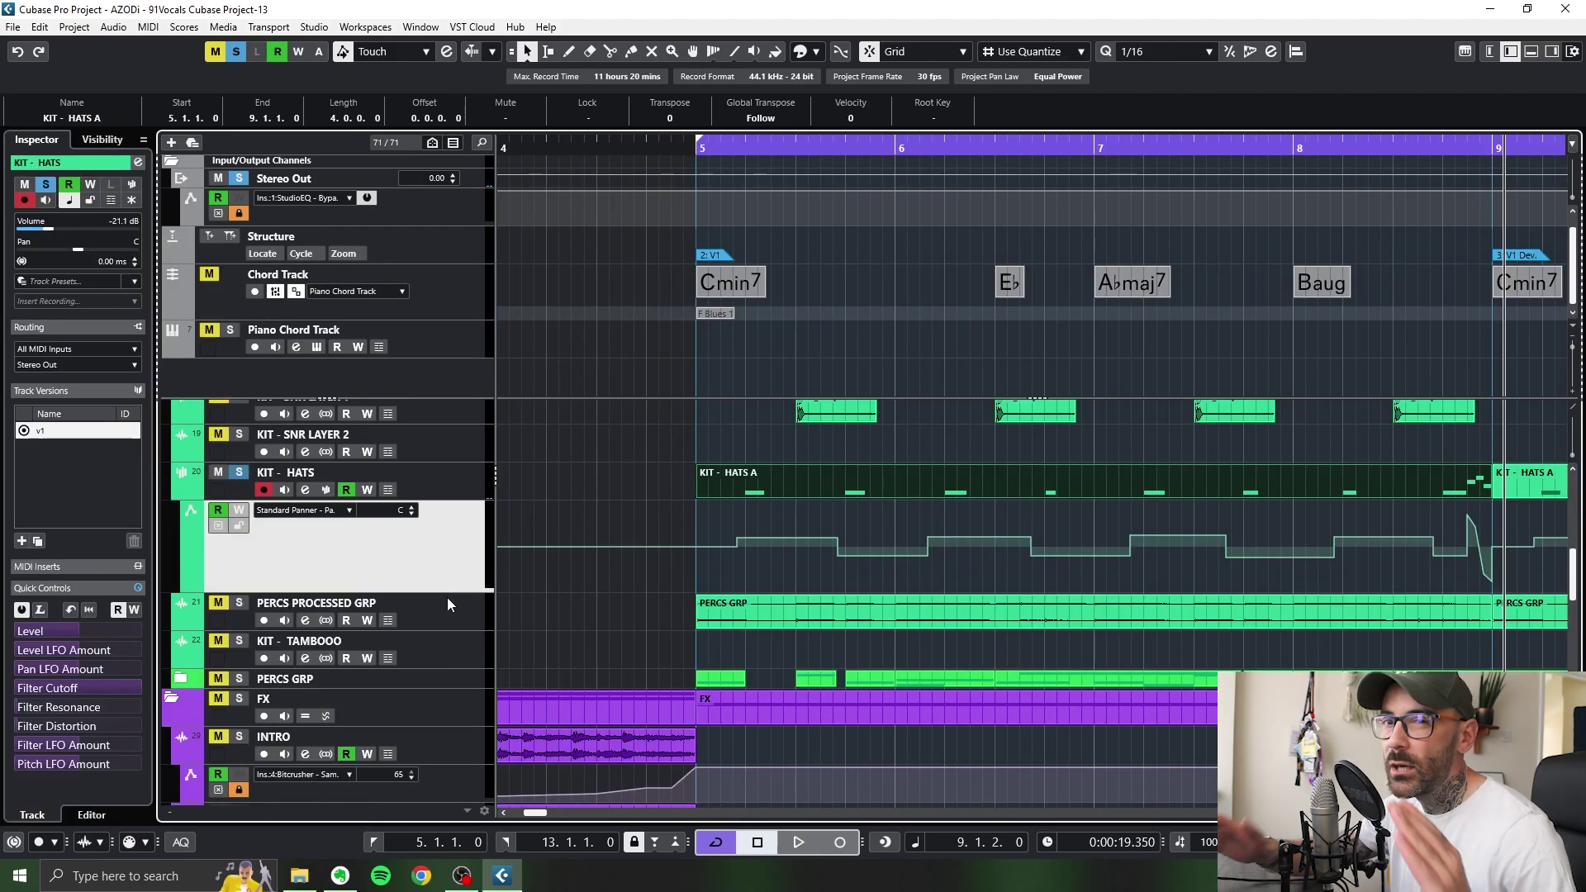
Zoom in on bars 5–7 and start playback from bar 5.
key(h)
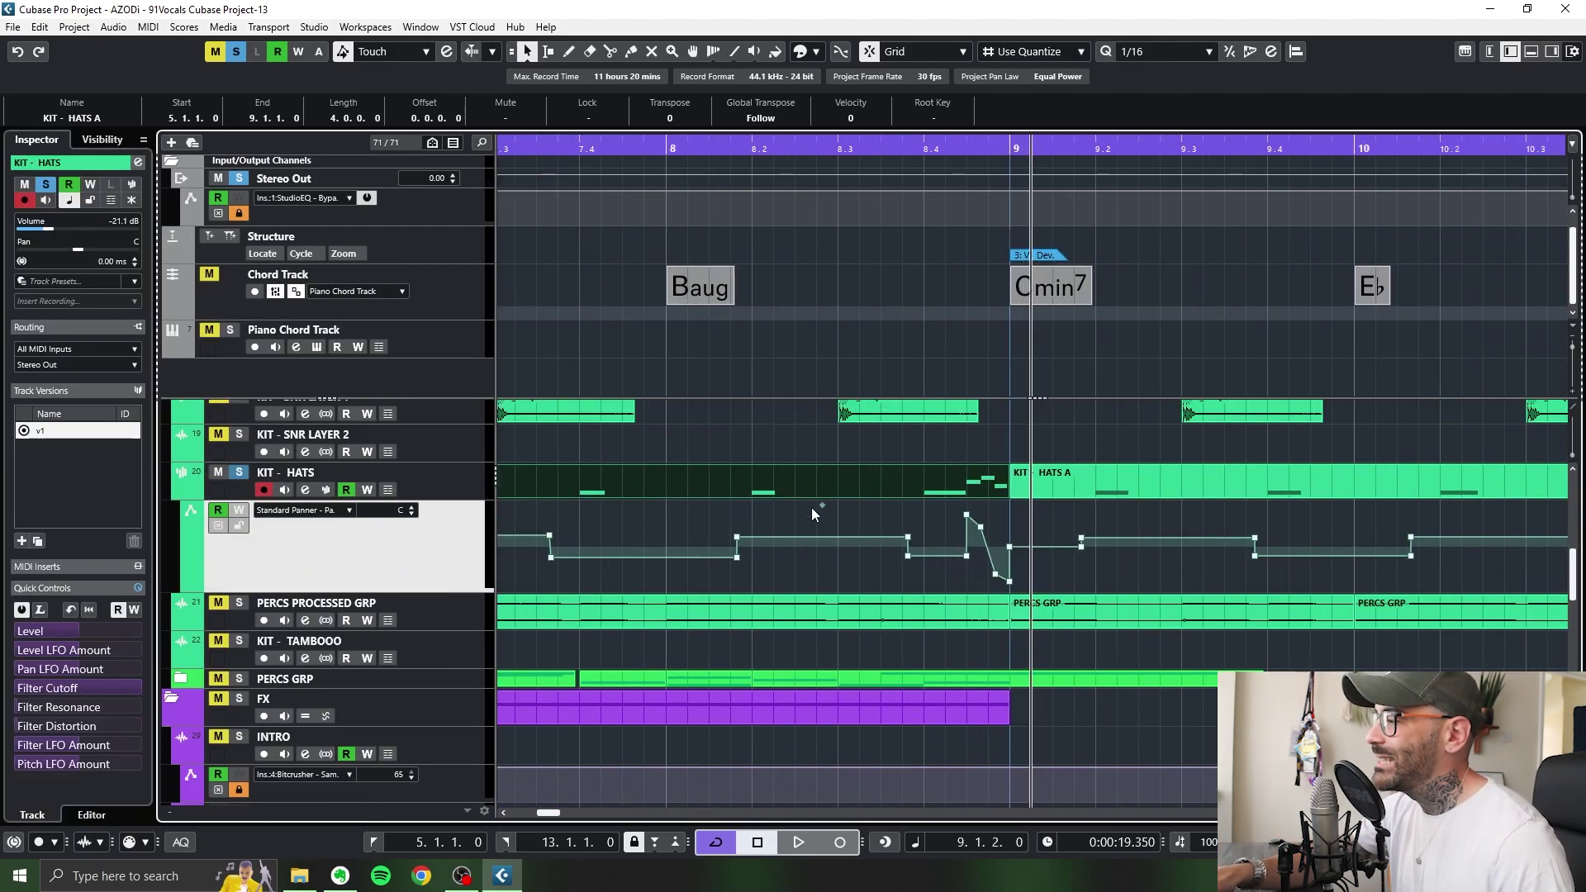
scroll(811, 507, left, 5)
key(h)
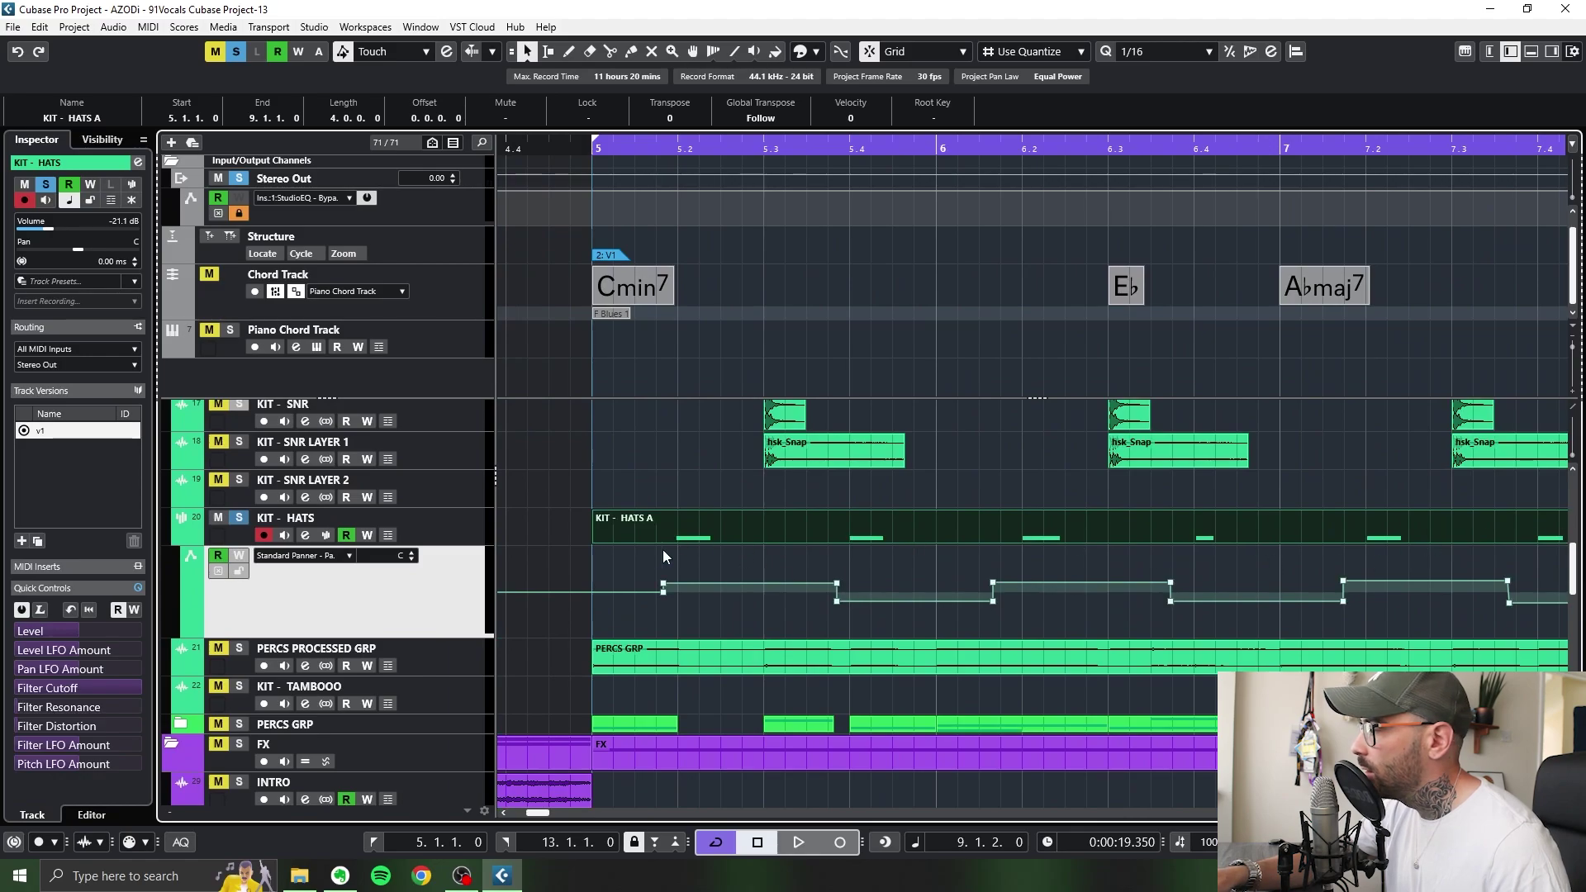
click(637, 151)
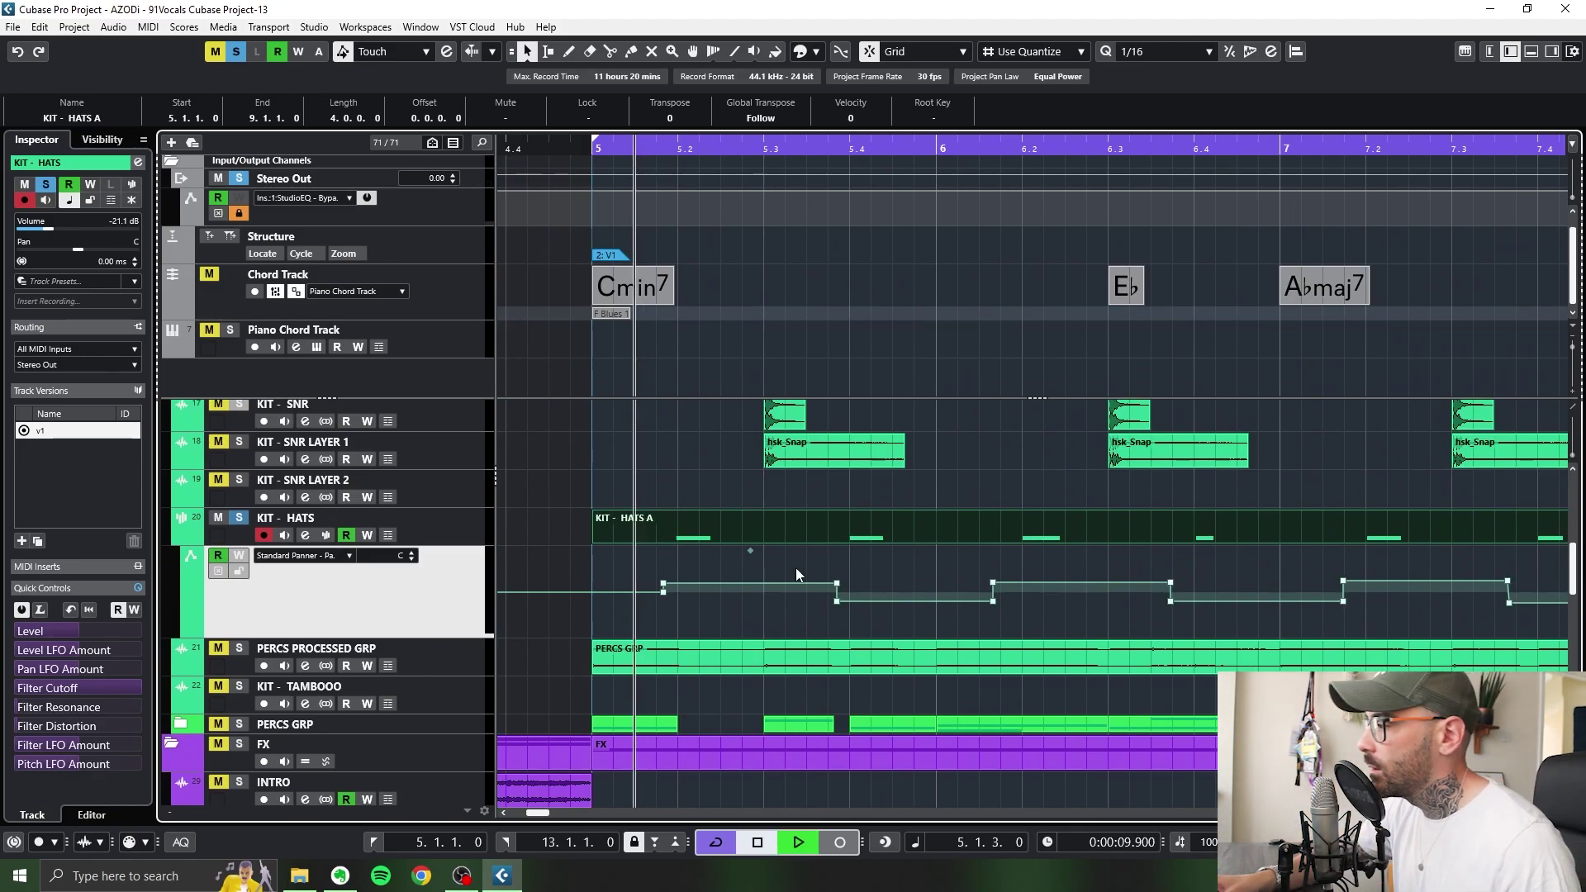
key(space)
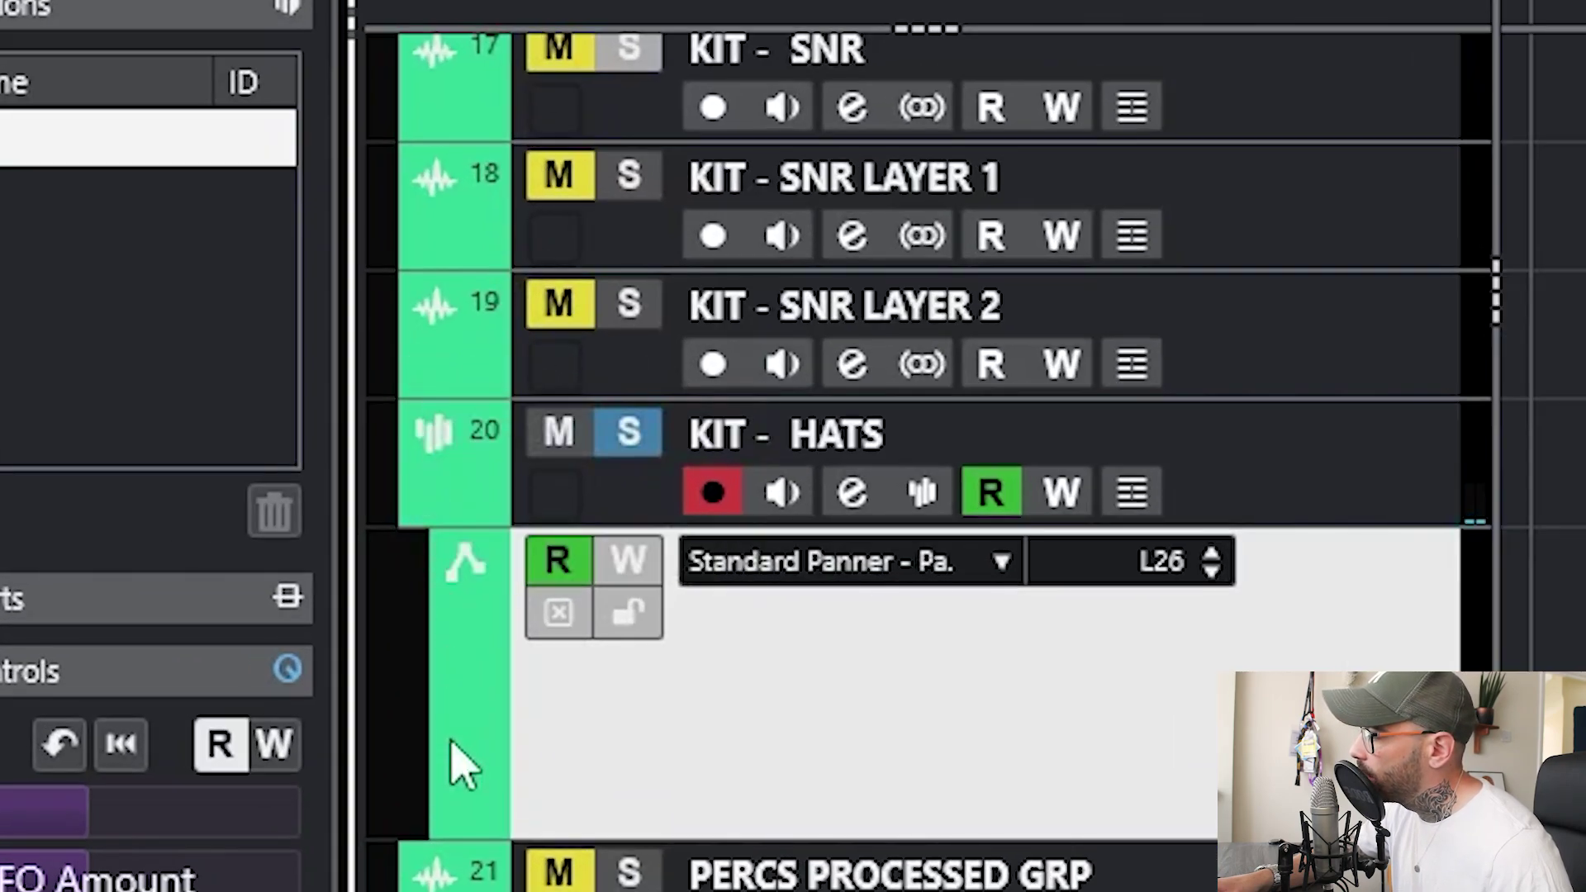
Set KIT - SNR LAYER 2's automation lane to Standard Panner Pan Left-Right and add a bar-5 point.
click(422, 364)
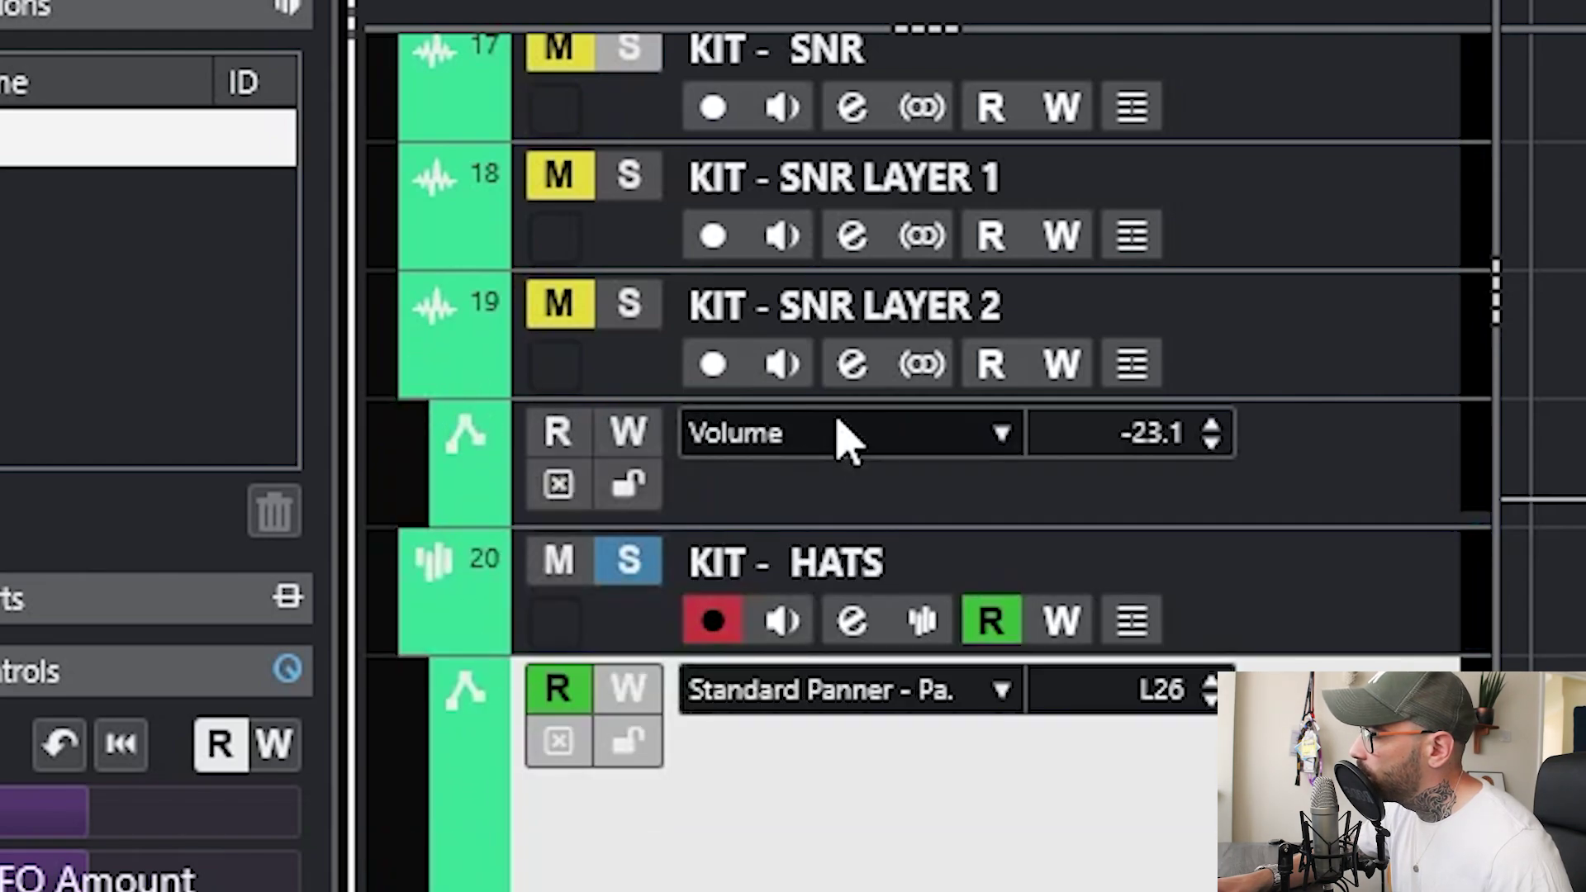
click(764, 446)
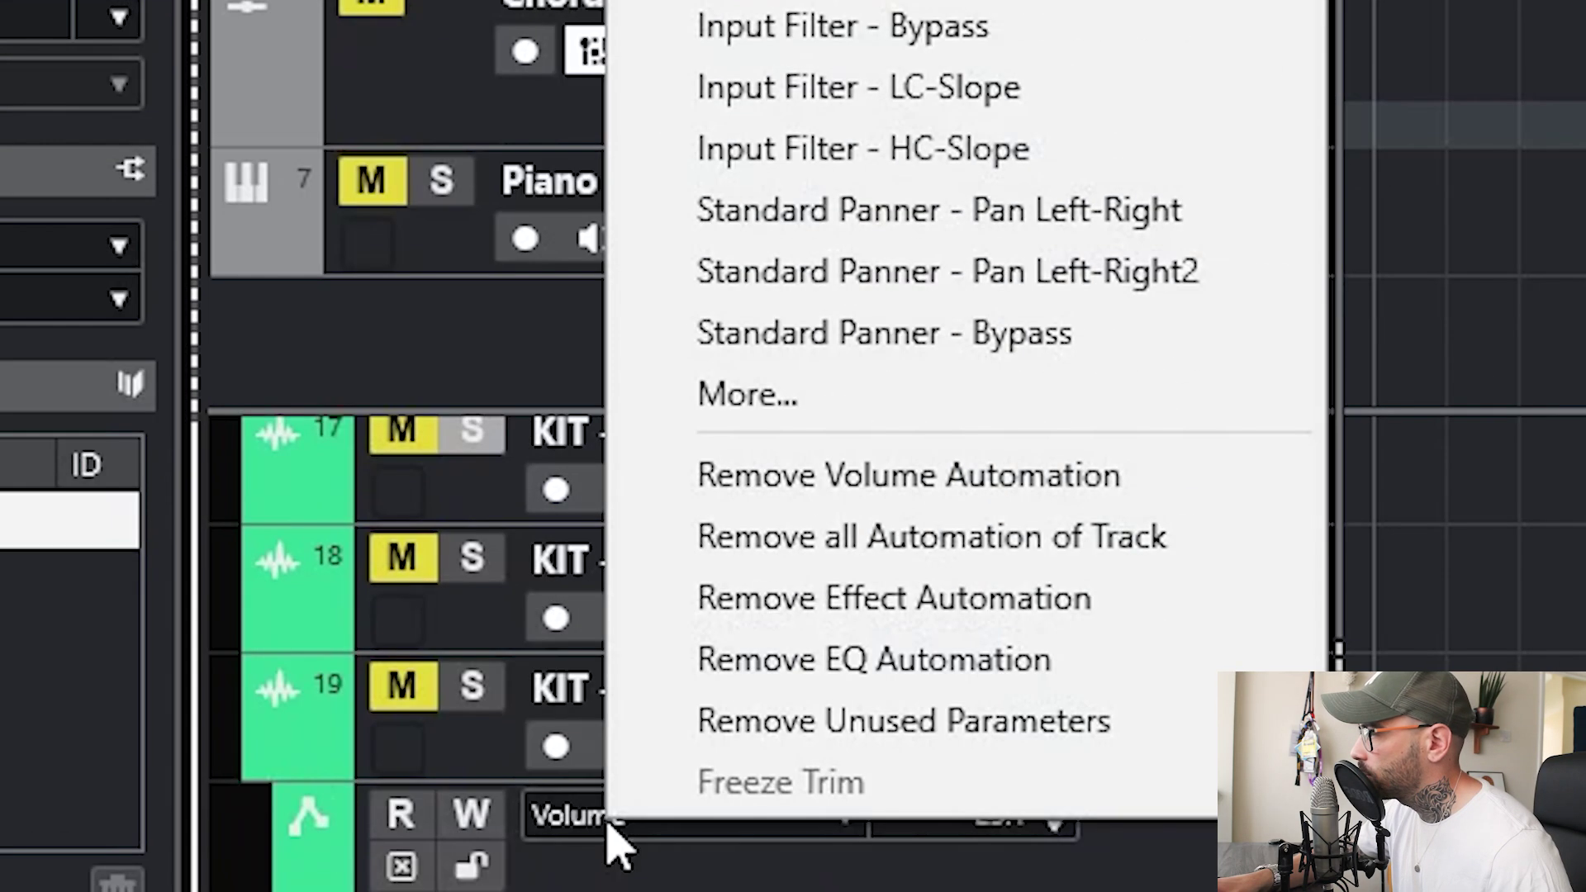
click(1099, 30)
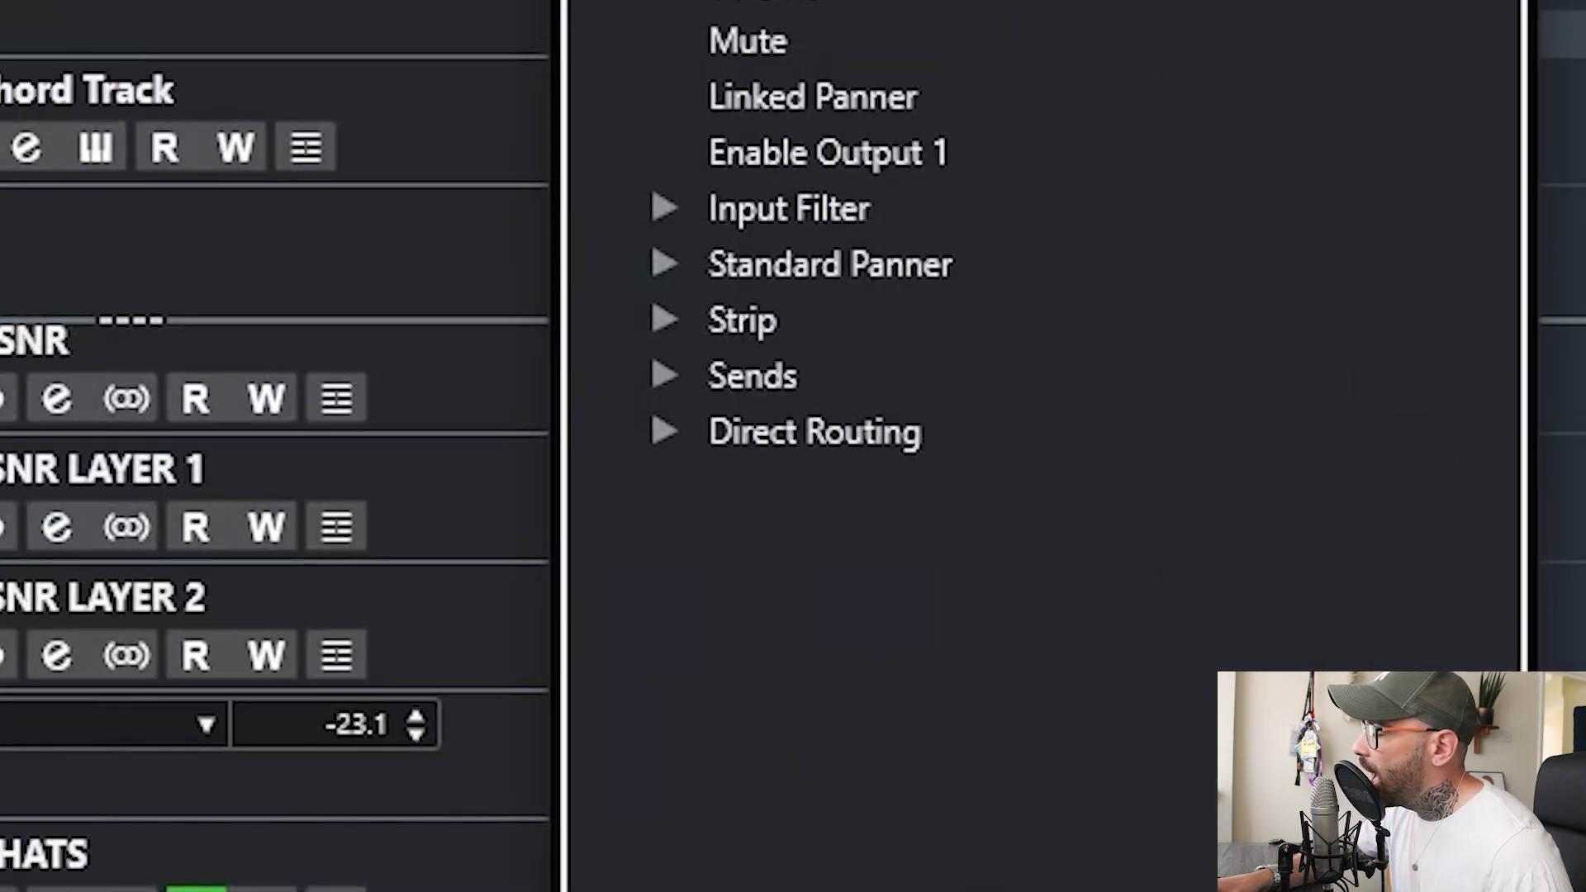
click(661, 264)
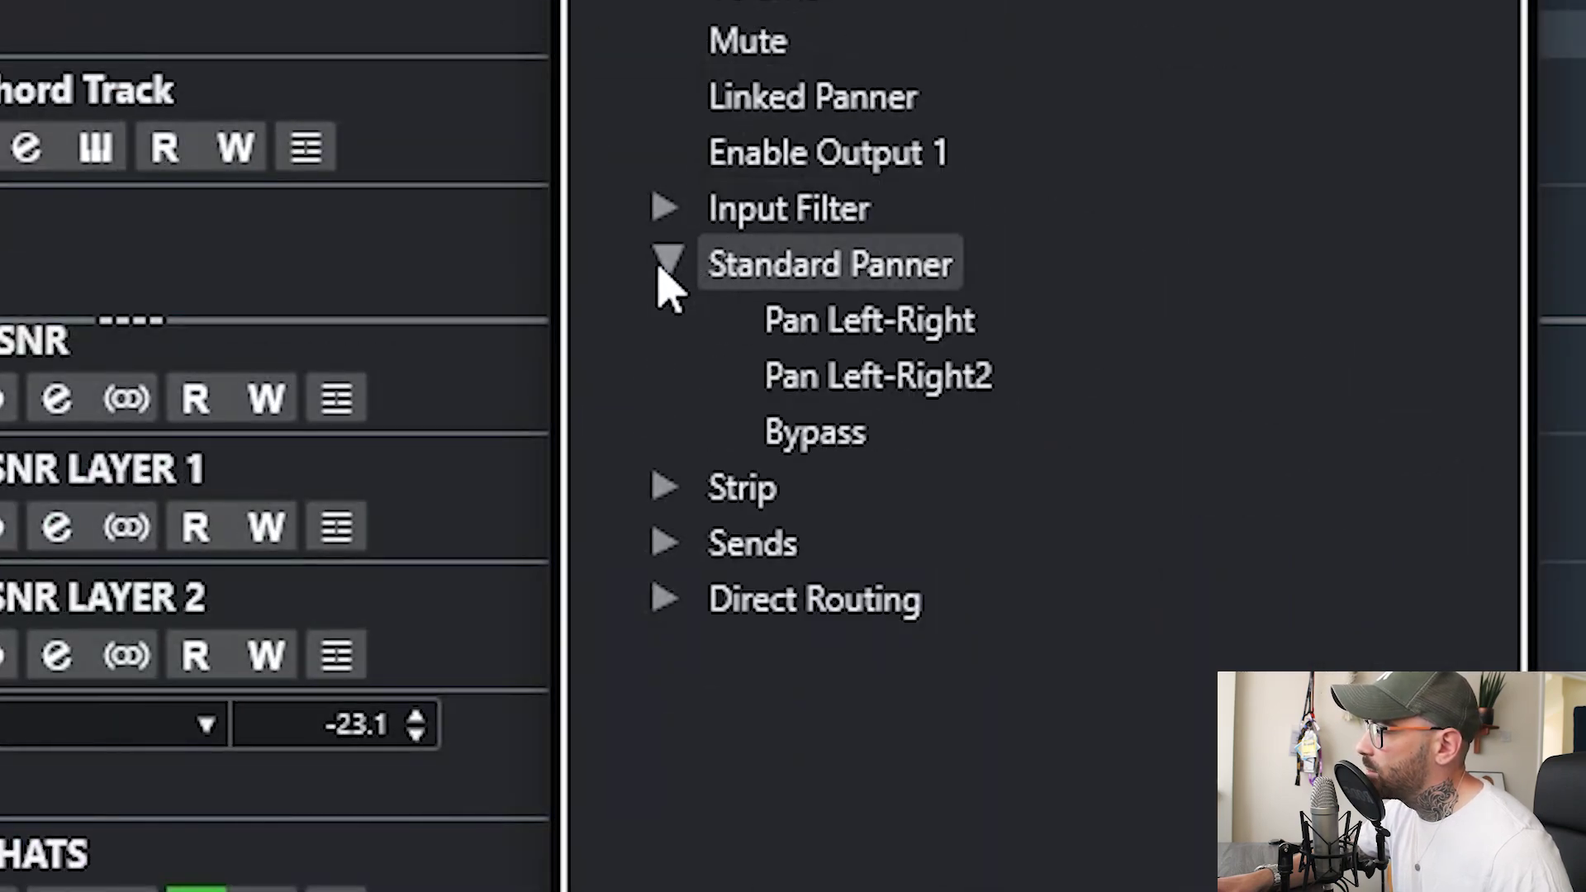
double_click(850, 321)
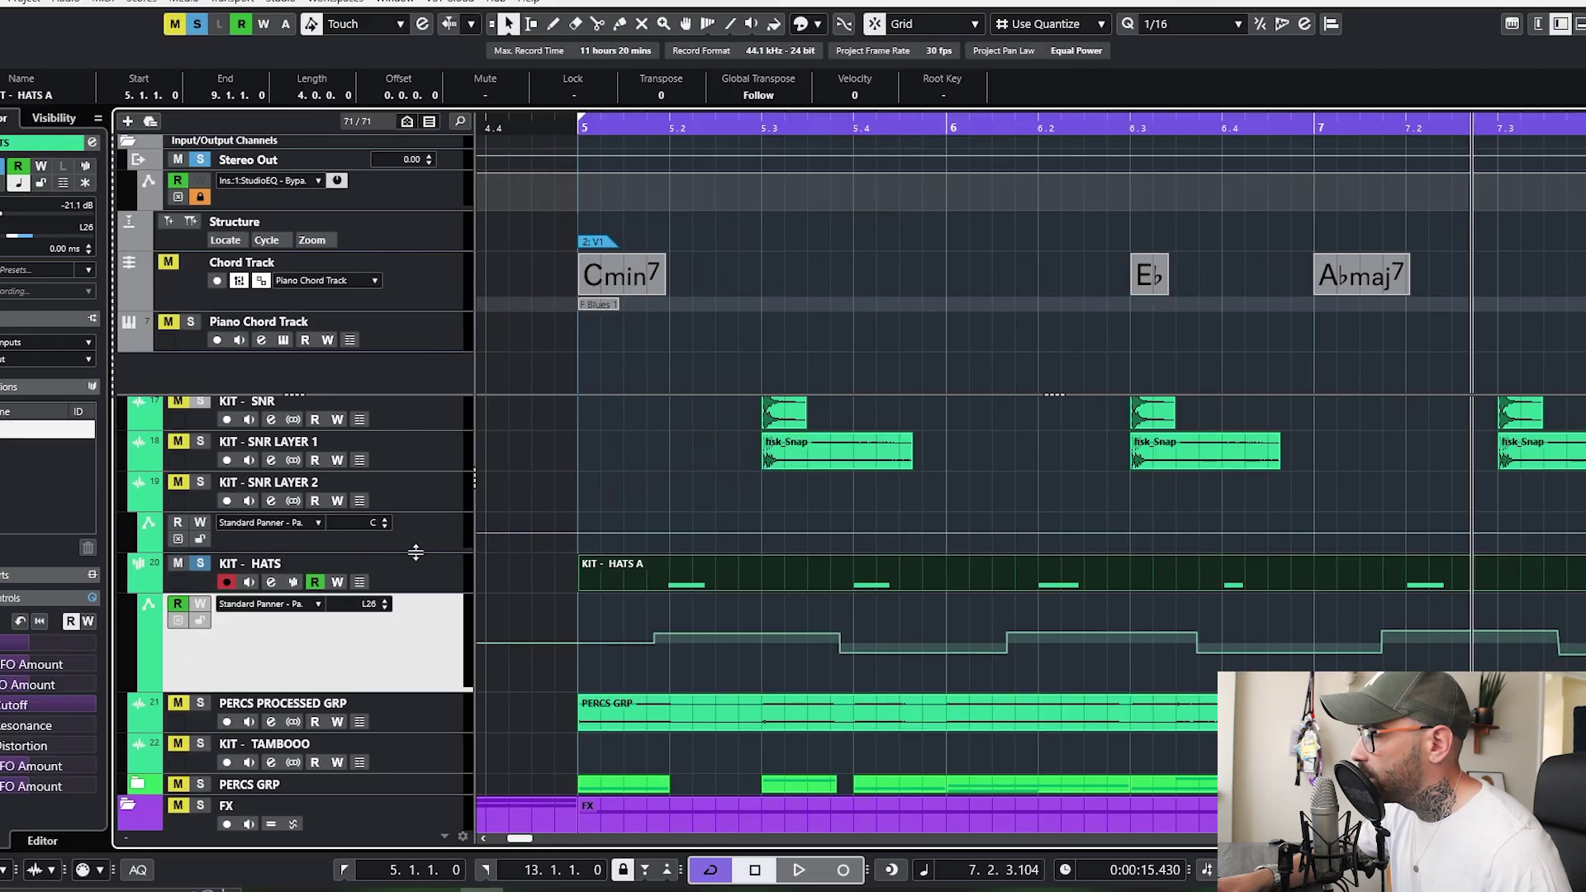
drag(416, 552, 435, 647)
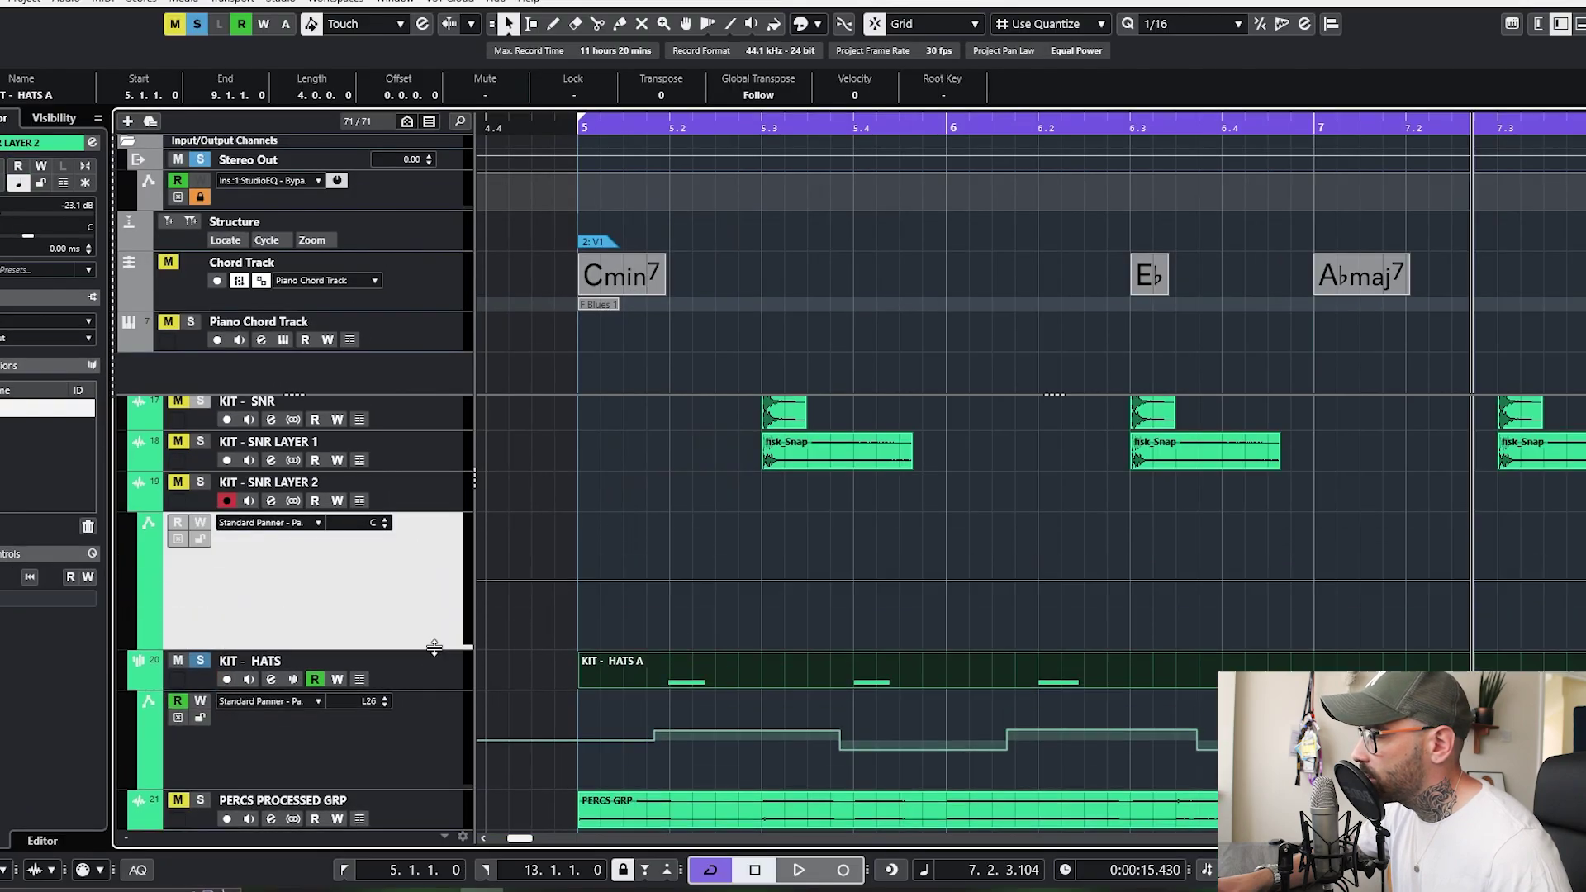
click(584, 575)
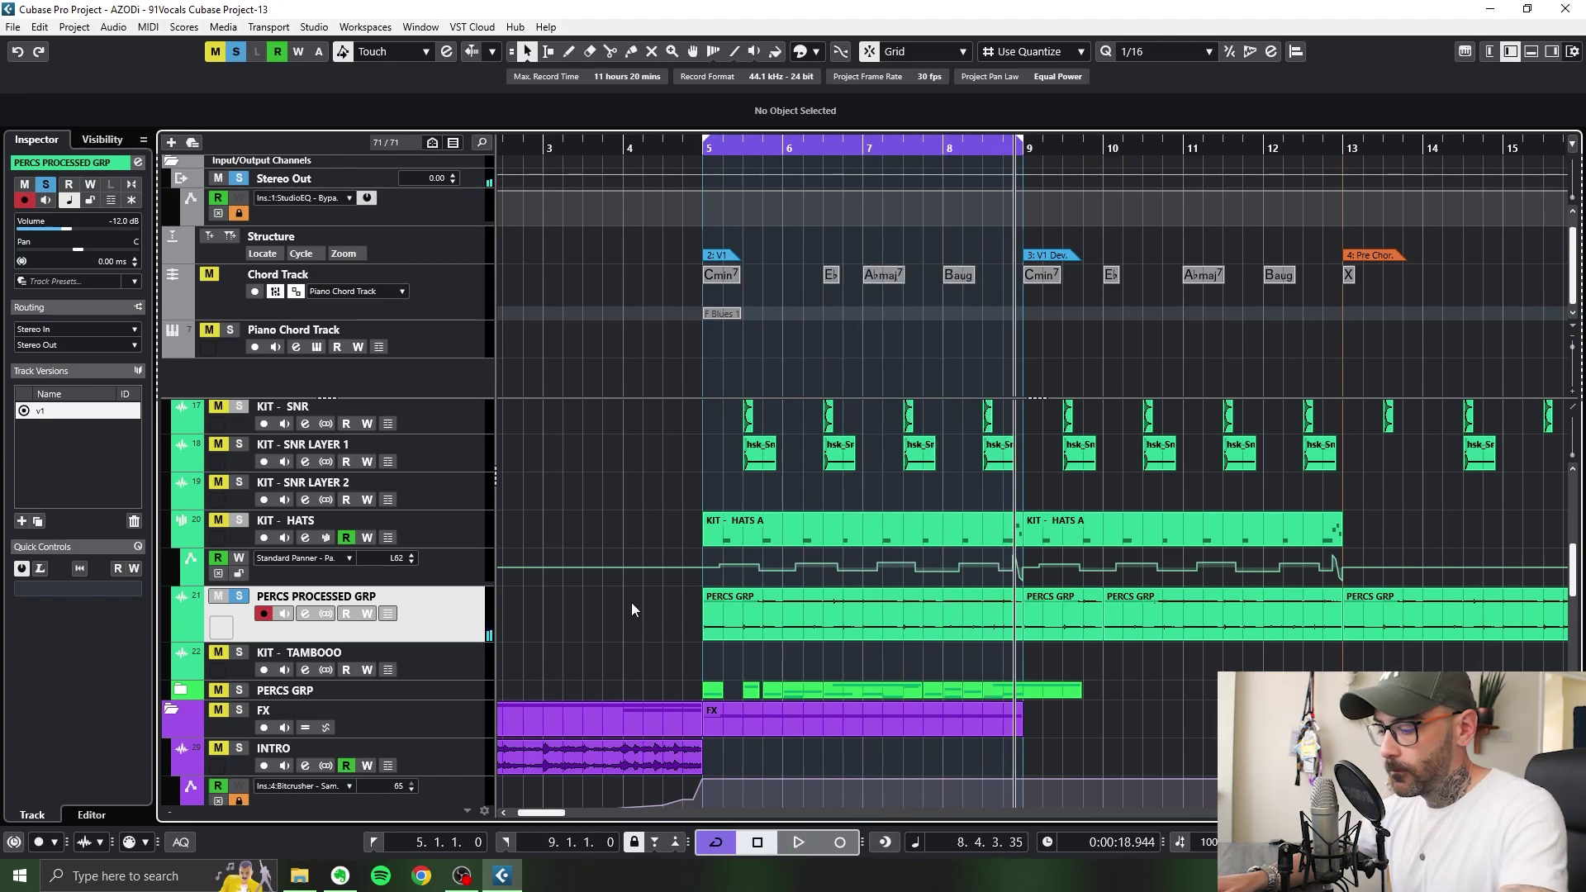
Stop at bar 5, expand and solo the PERCS GRP folder, and zoom in on bars 4–10.
key(space)
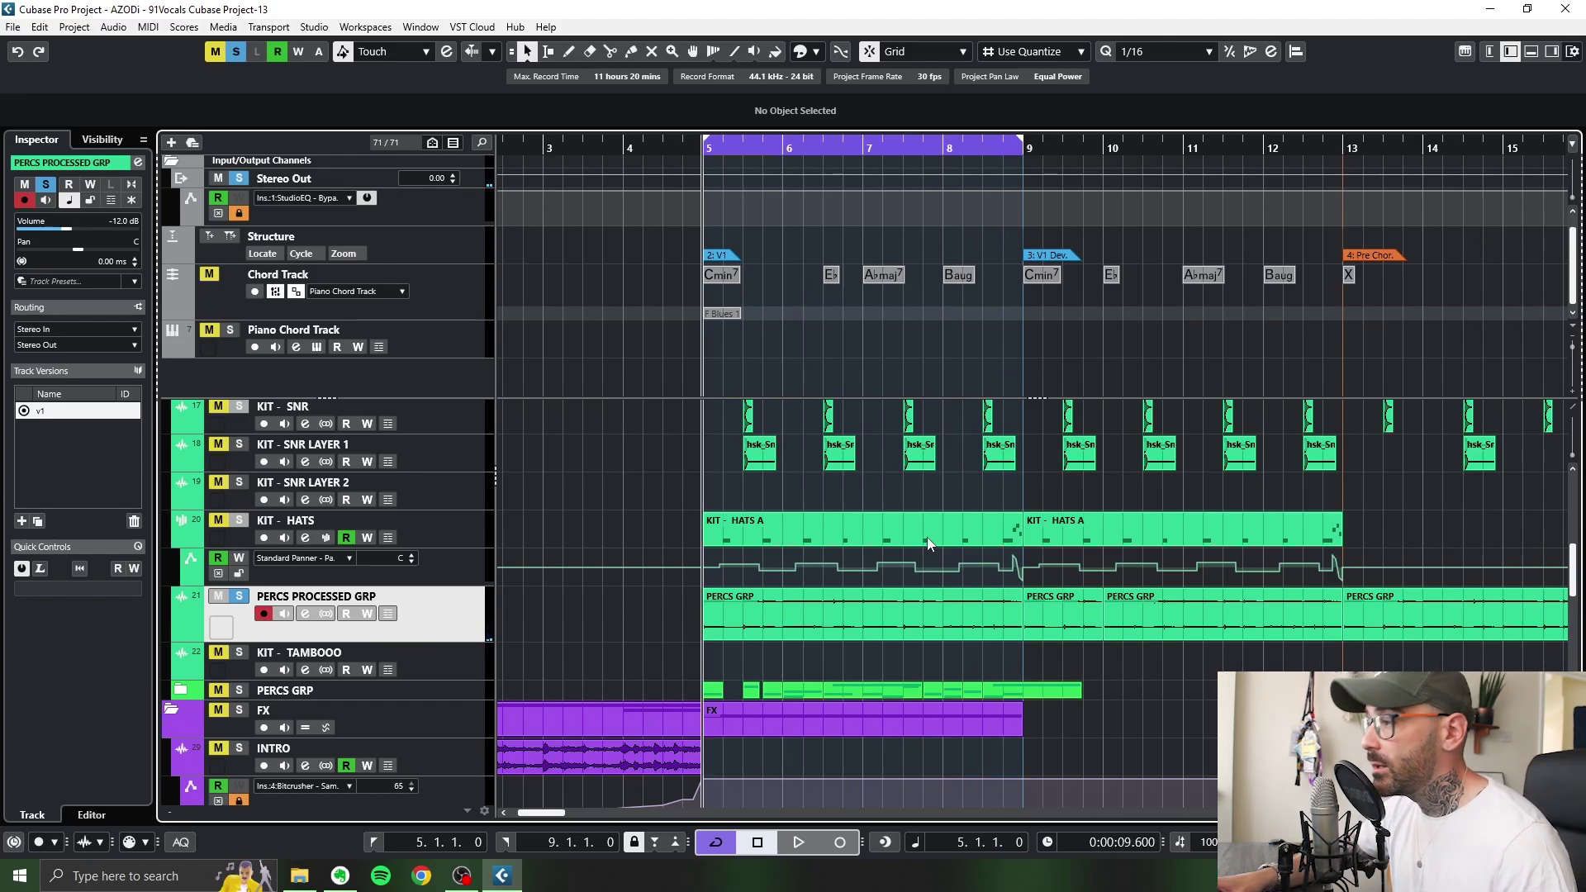
click(180, 690)
drag(449, 697, 448, 734)
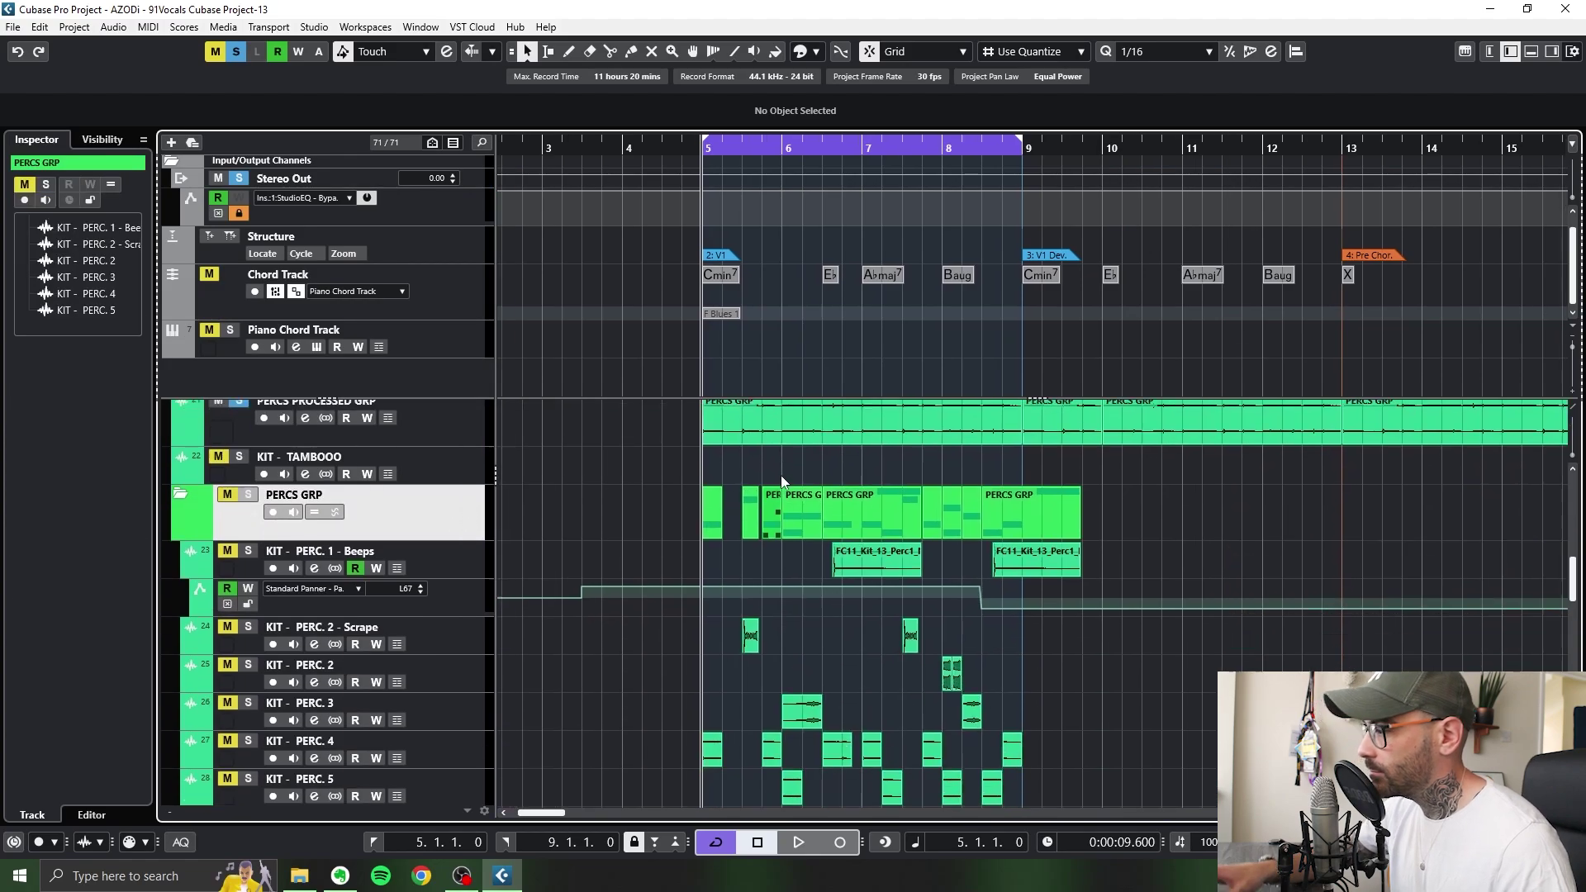
scroll(331, 579, down, 5)
click(248, 477)
scroll(273, 504, up, 2)
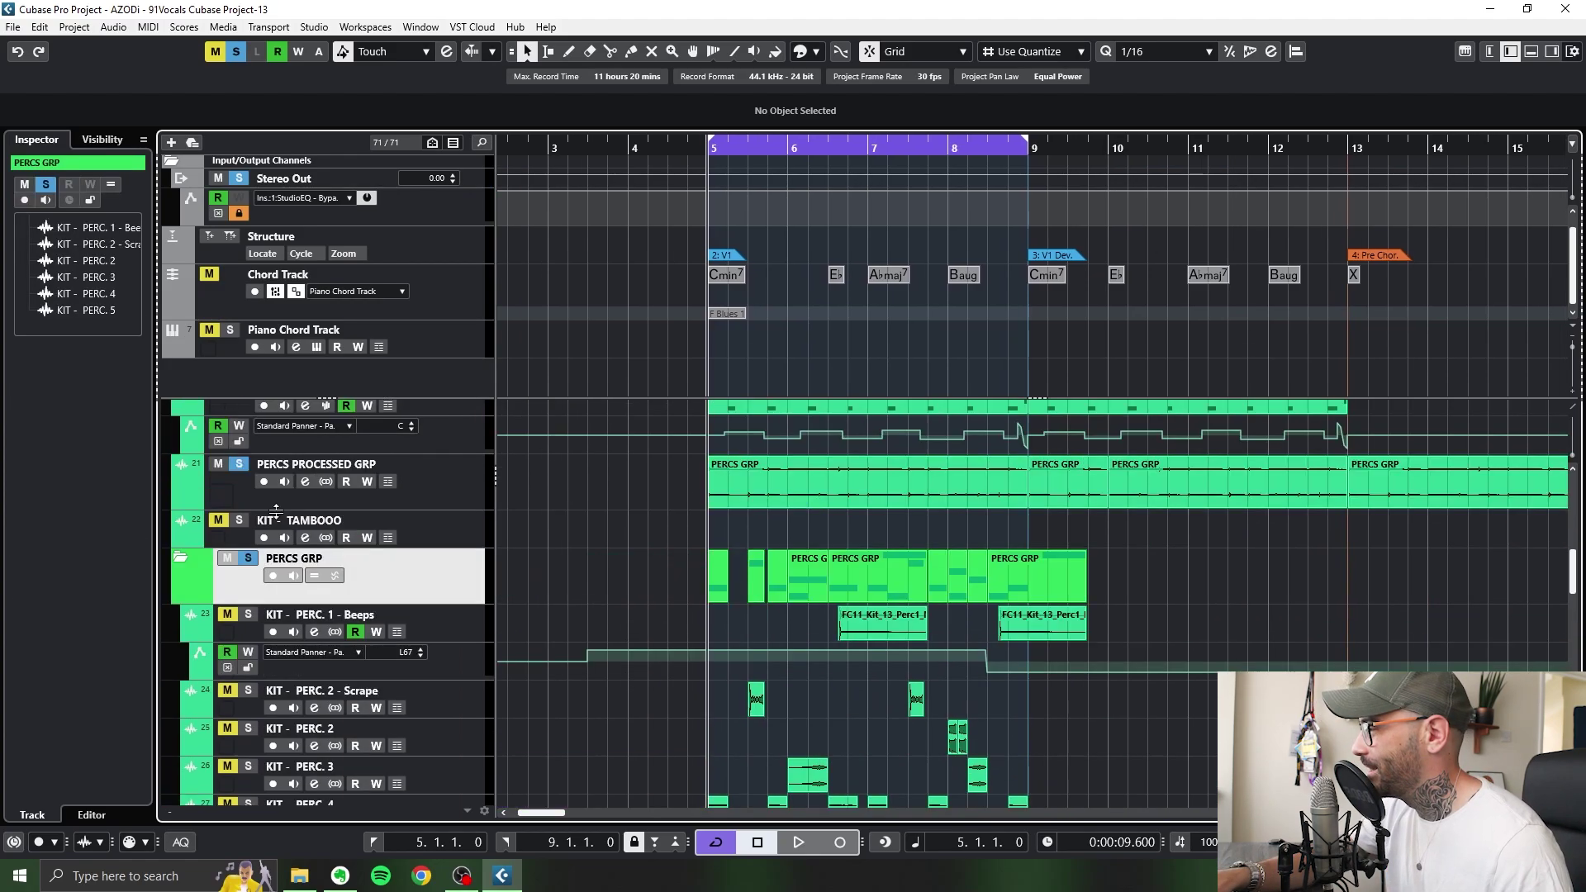
click(220, 468)
key(h)
scroll(829, 506, down, 5)
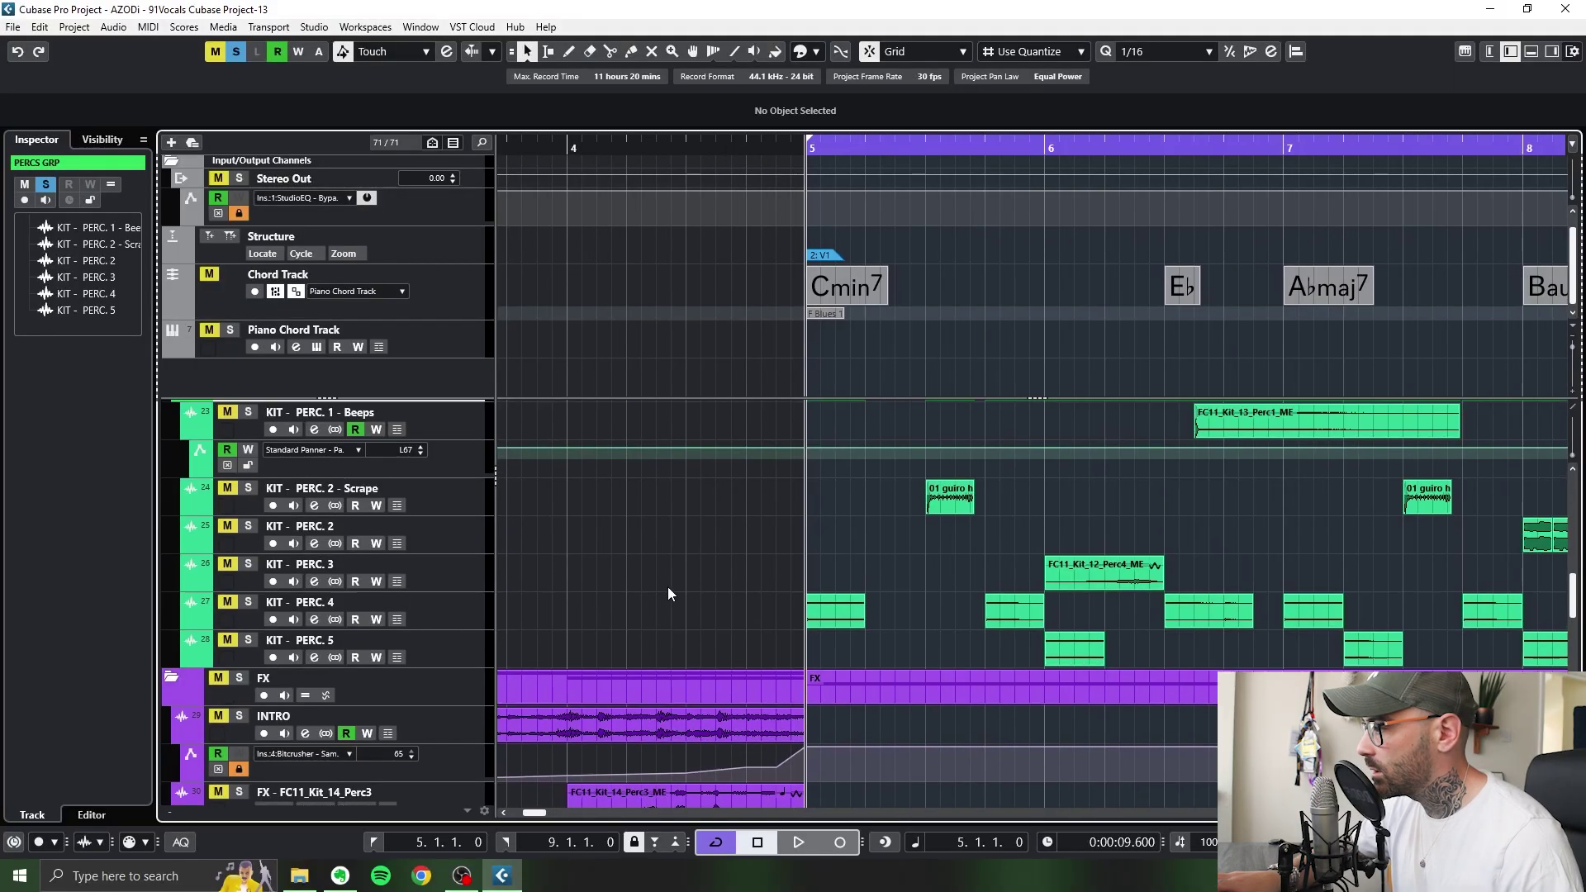
Play through KIT - PERC. 4, the 01 guiro hit and KIT - PERC. 5, then unsolo PERCS GRP.
click(260, 608)
key(space)
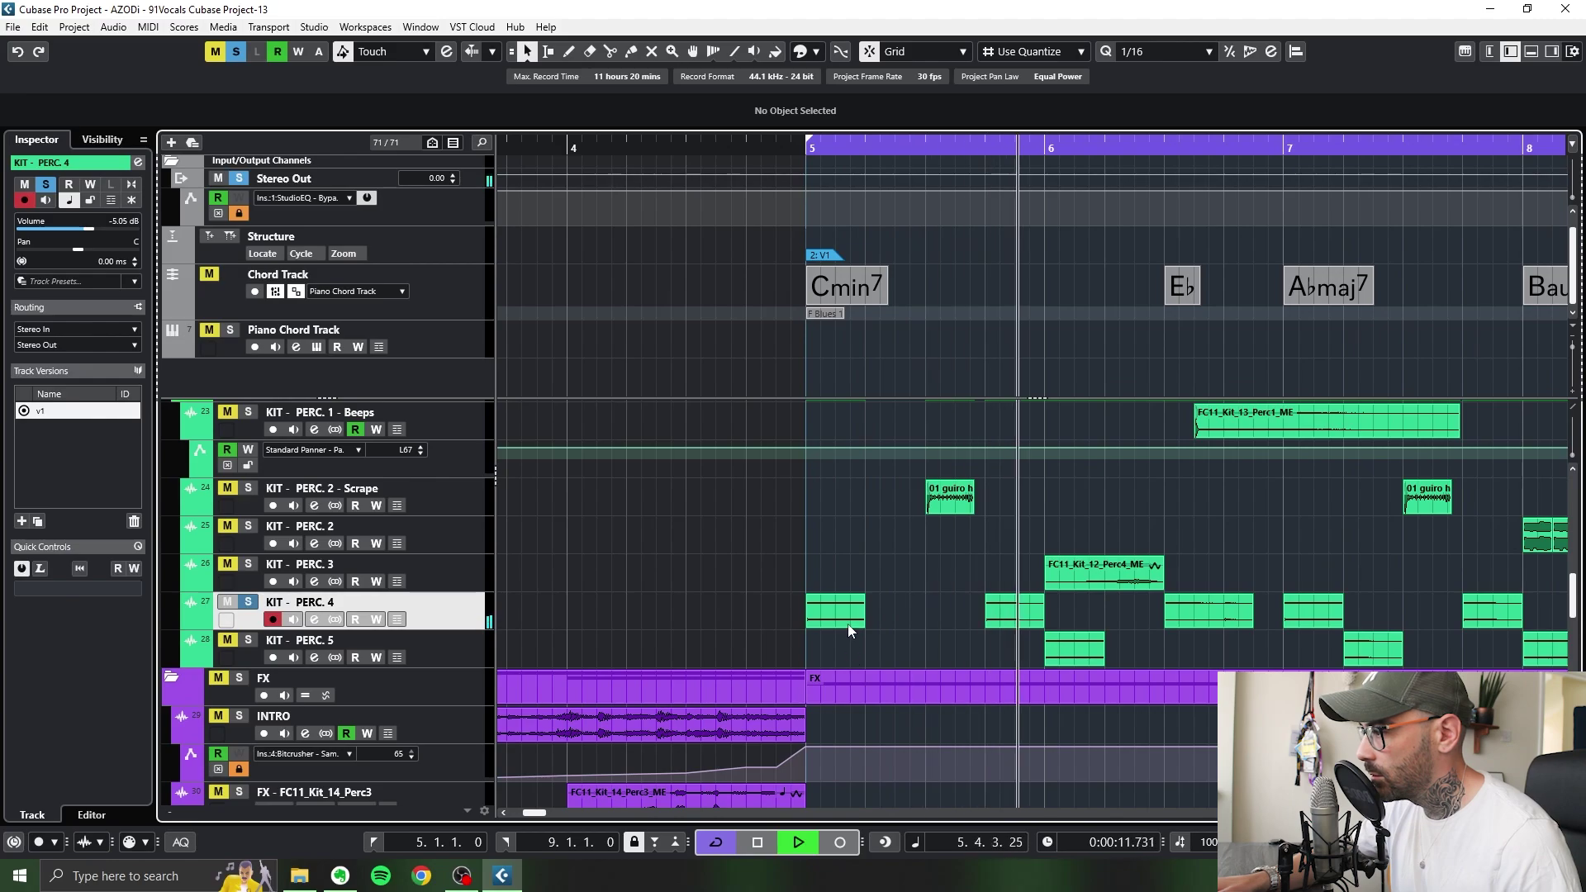
scroll(314, 489, down, 1)
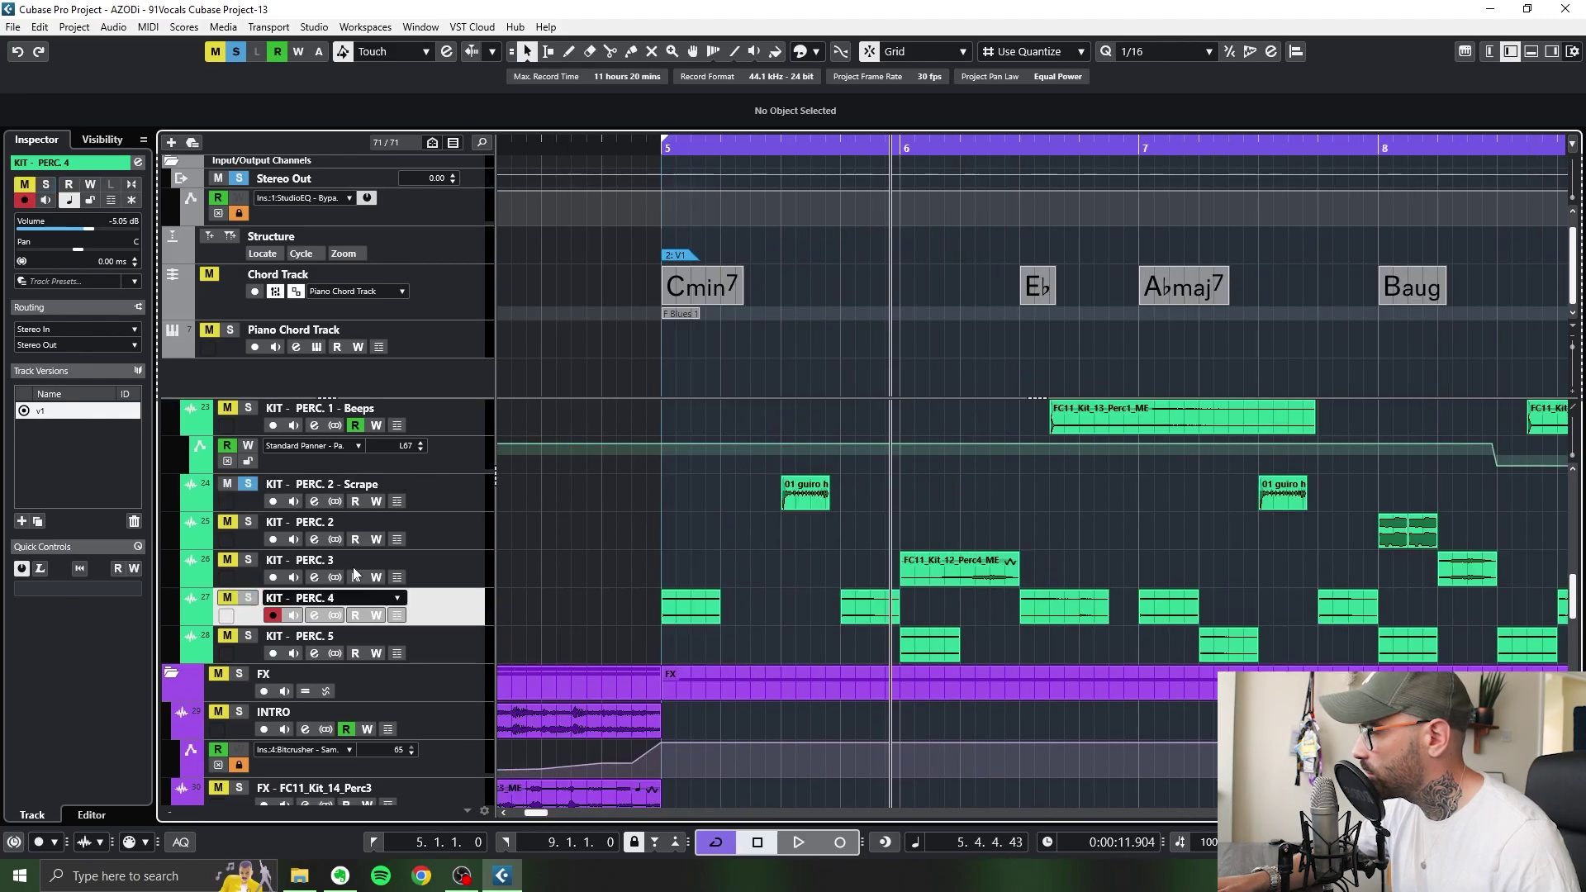
click(805, 495)
scroll(621, 598, down, 1)
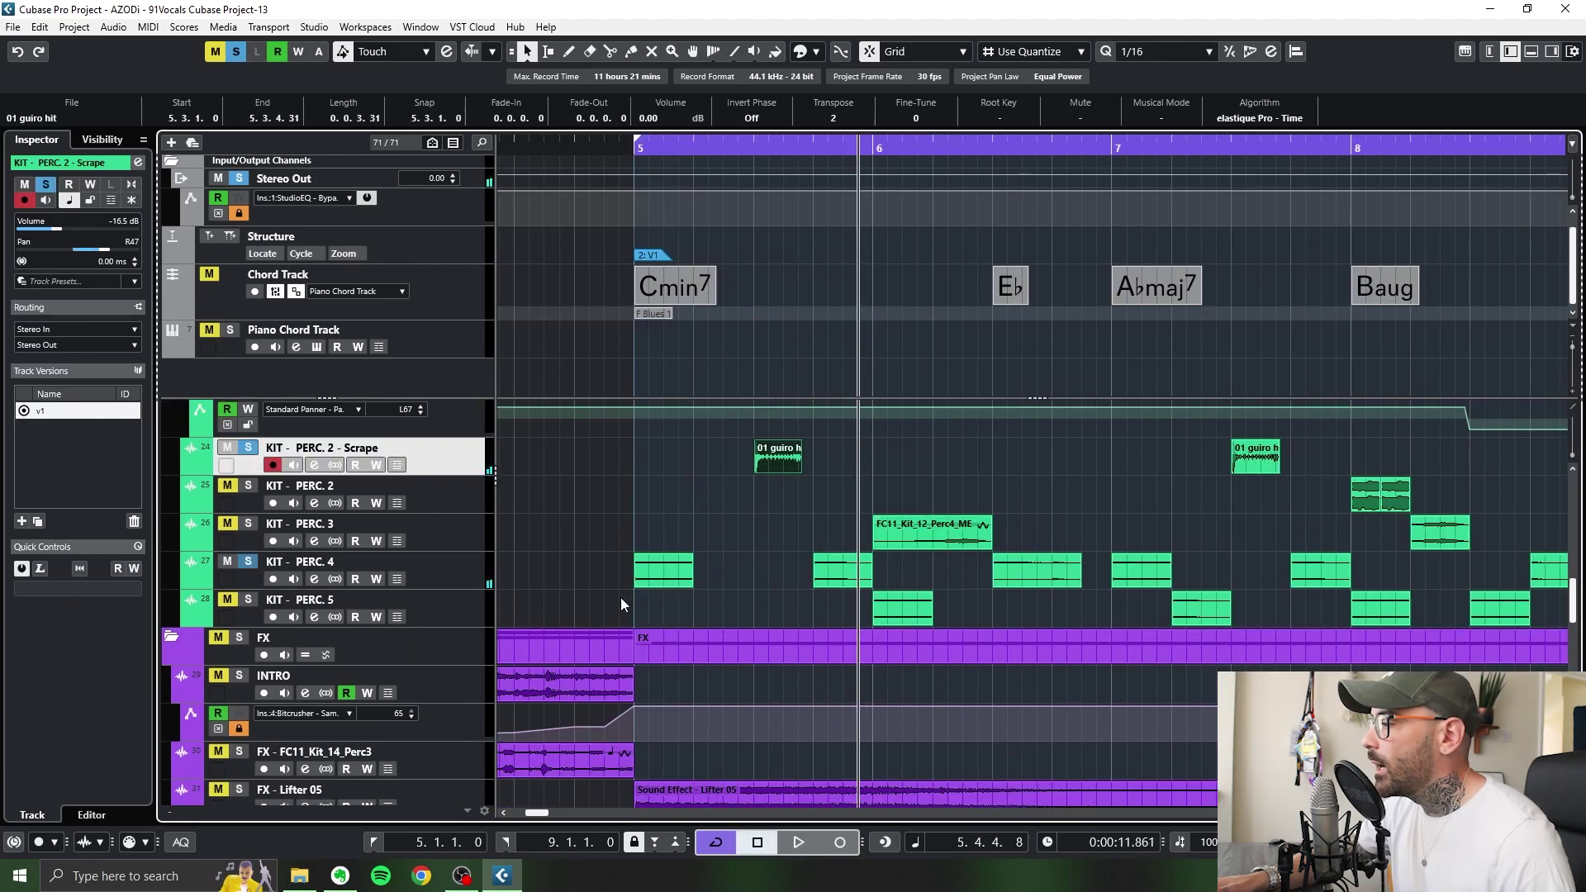
click(241, 607)
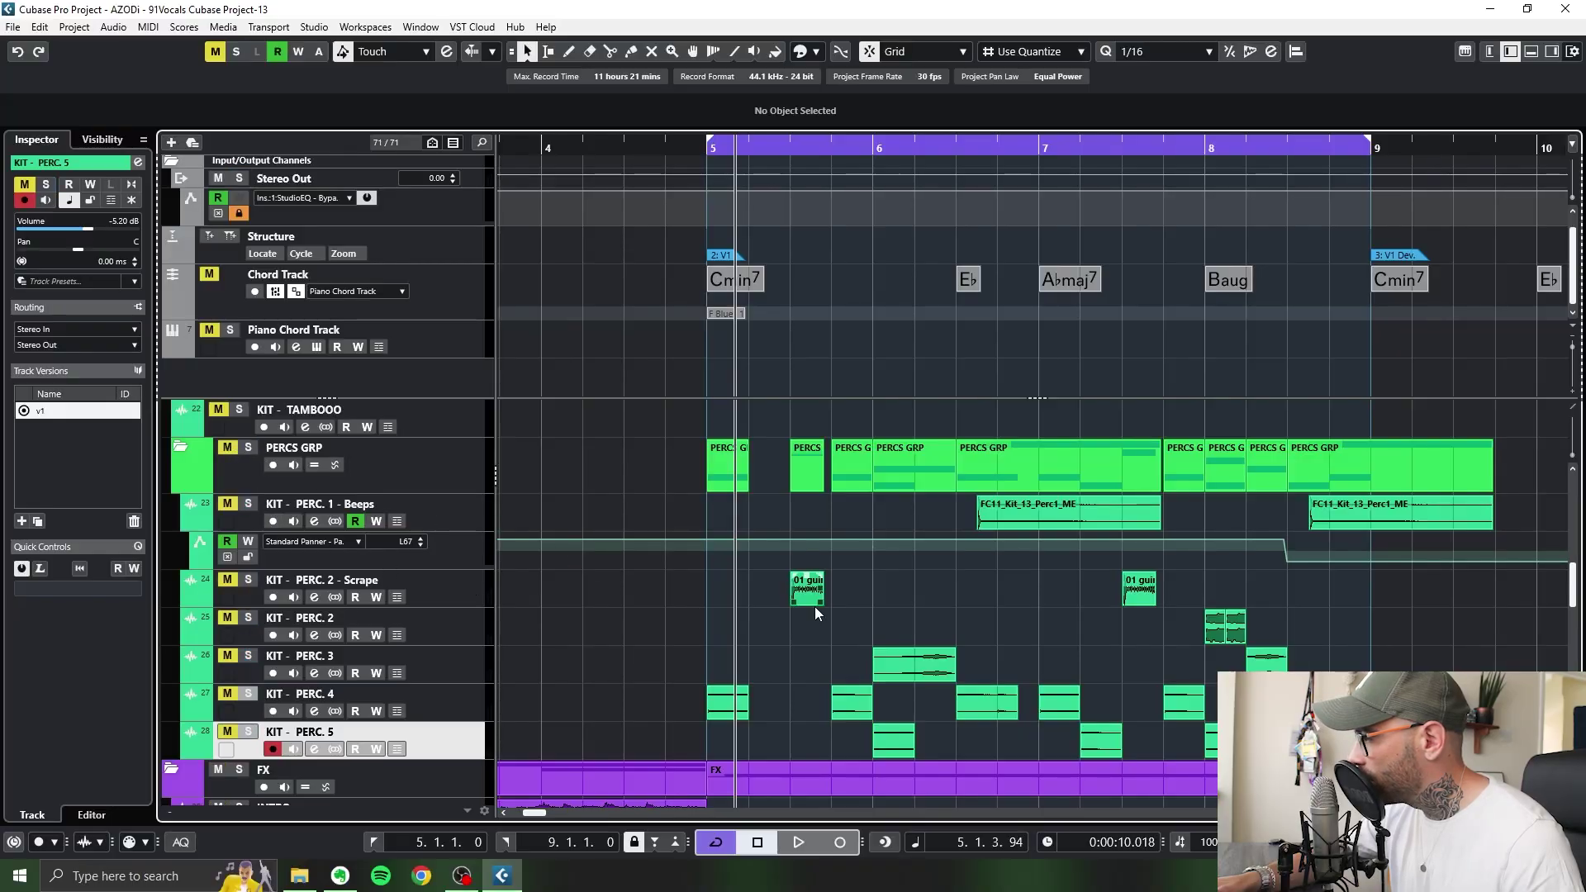
scroll(815, 606, up, 2)
click(775, 534)
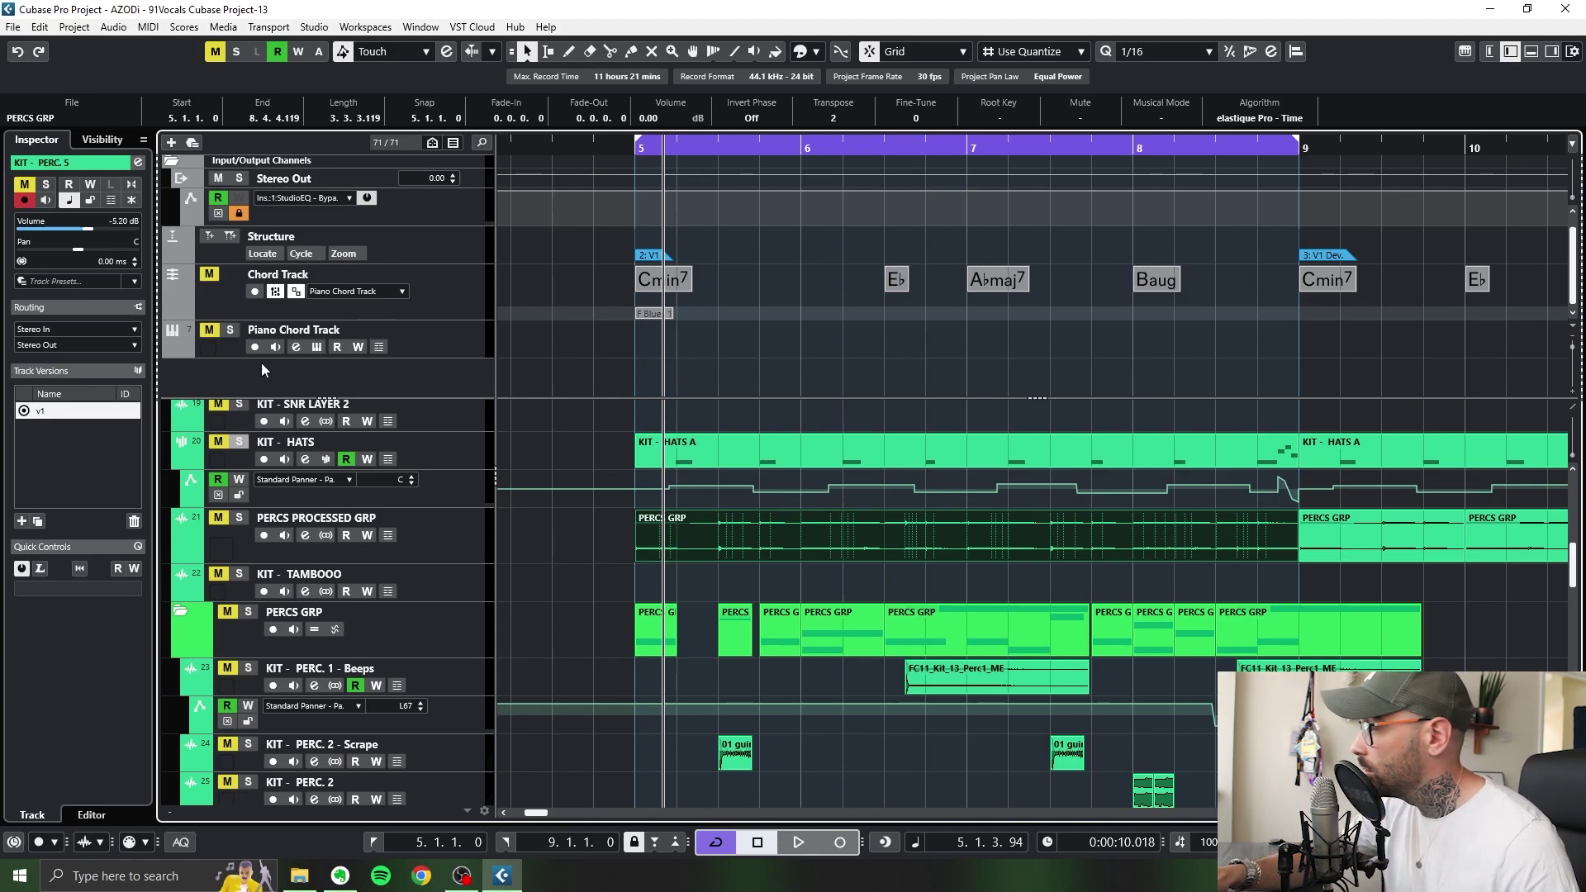
Enable the PERCS PROCESSED GRP Tube Compressor insert, view its settings, and close the window.
key(F3)
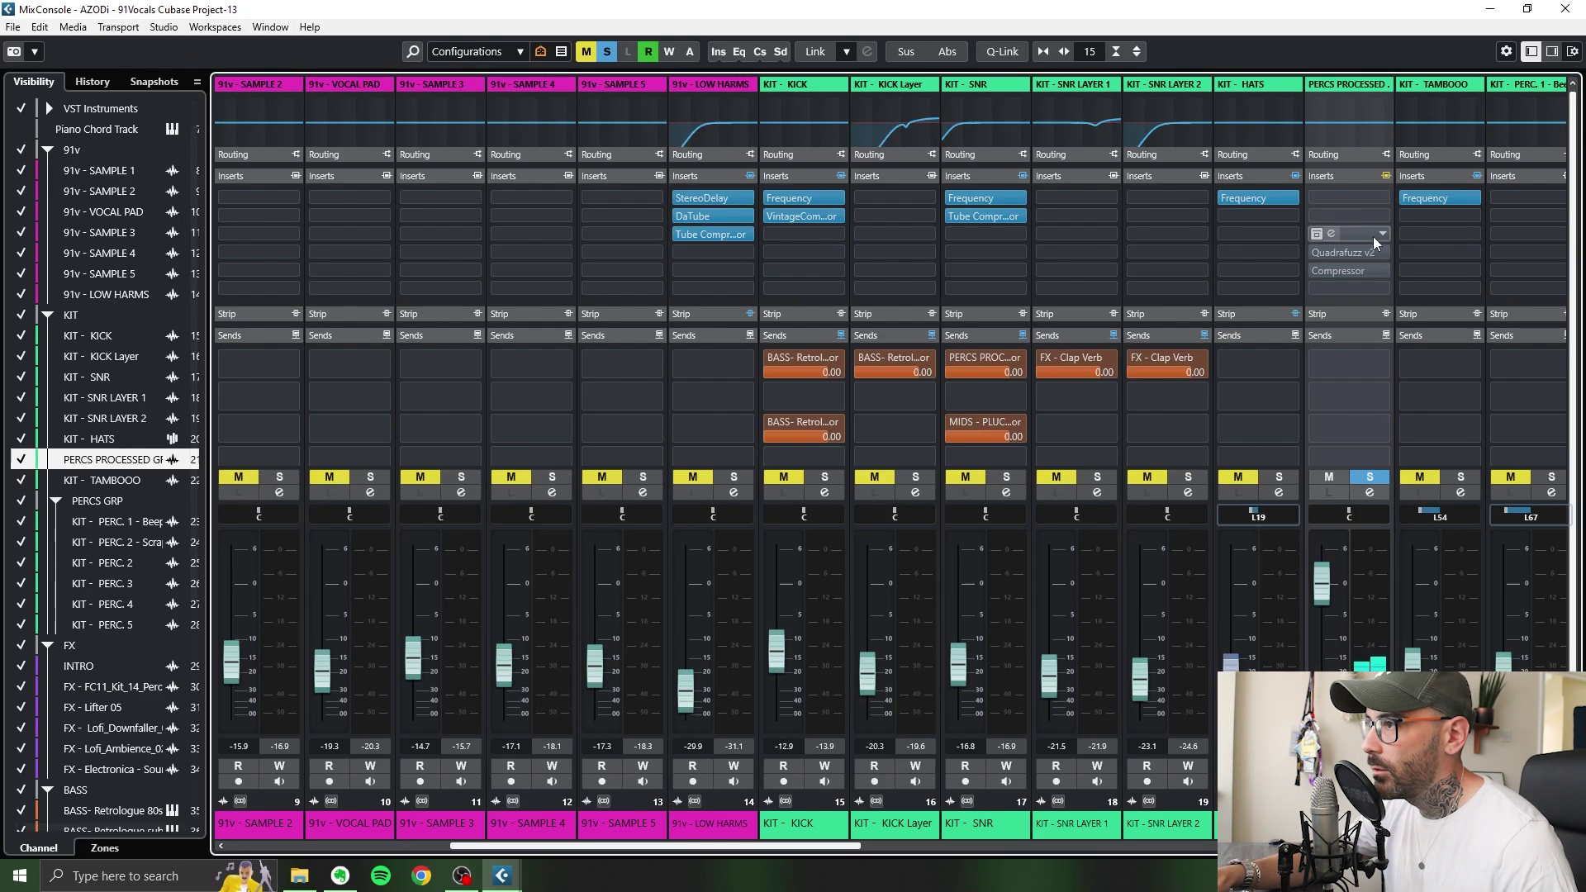
click(1318, 234)
click(1332, 233)
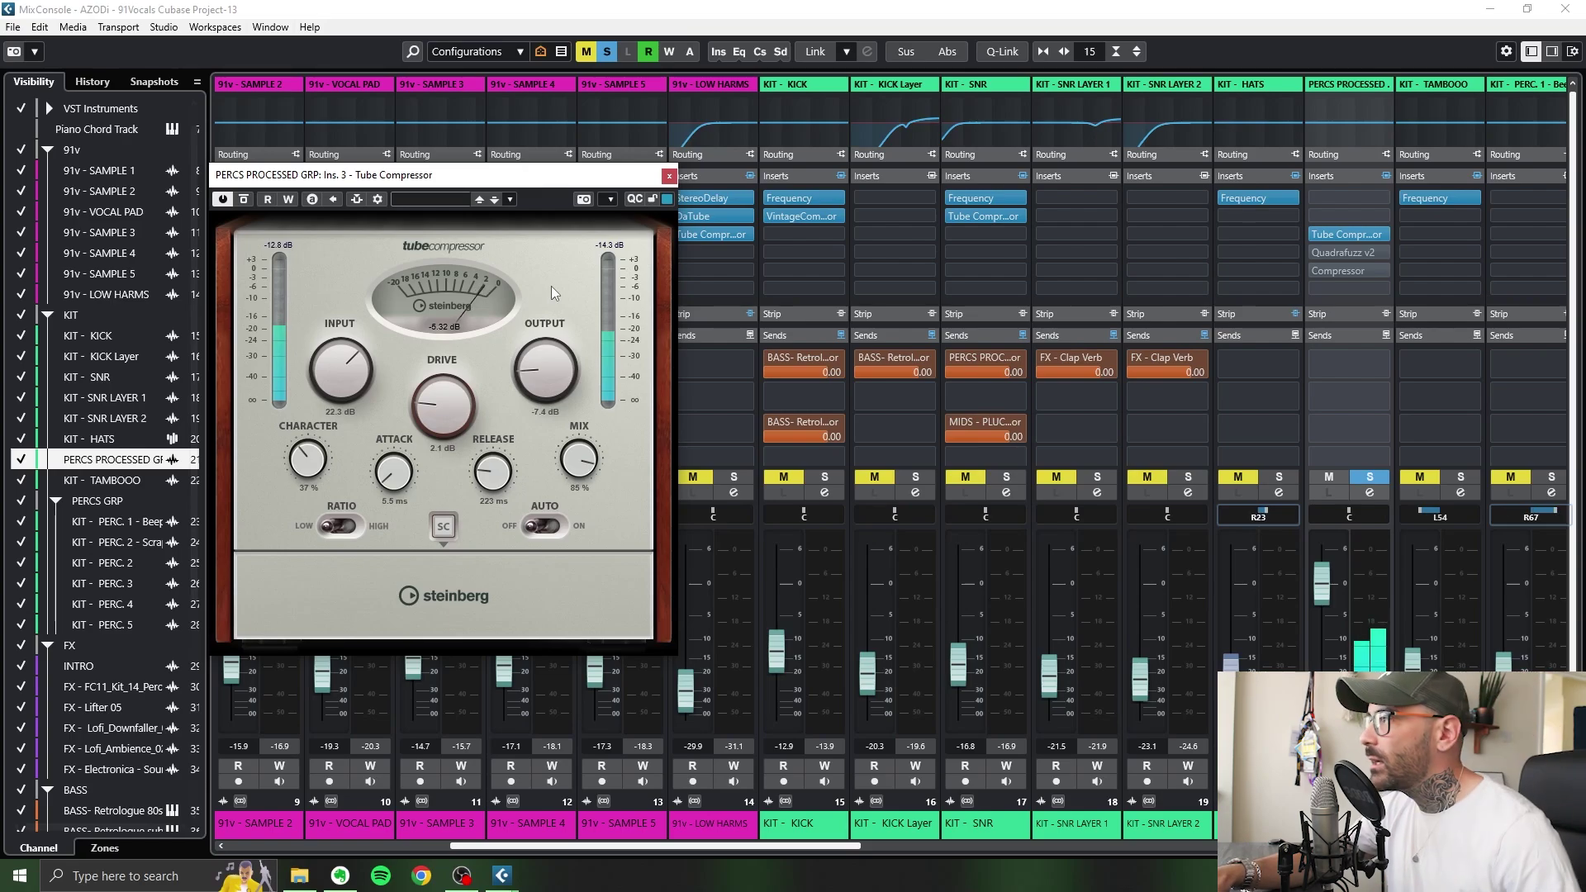
click(669, 176)
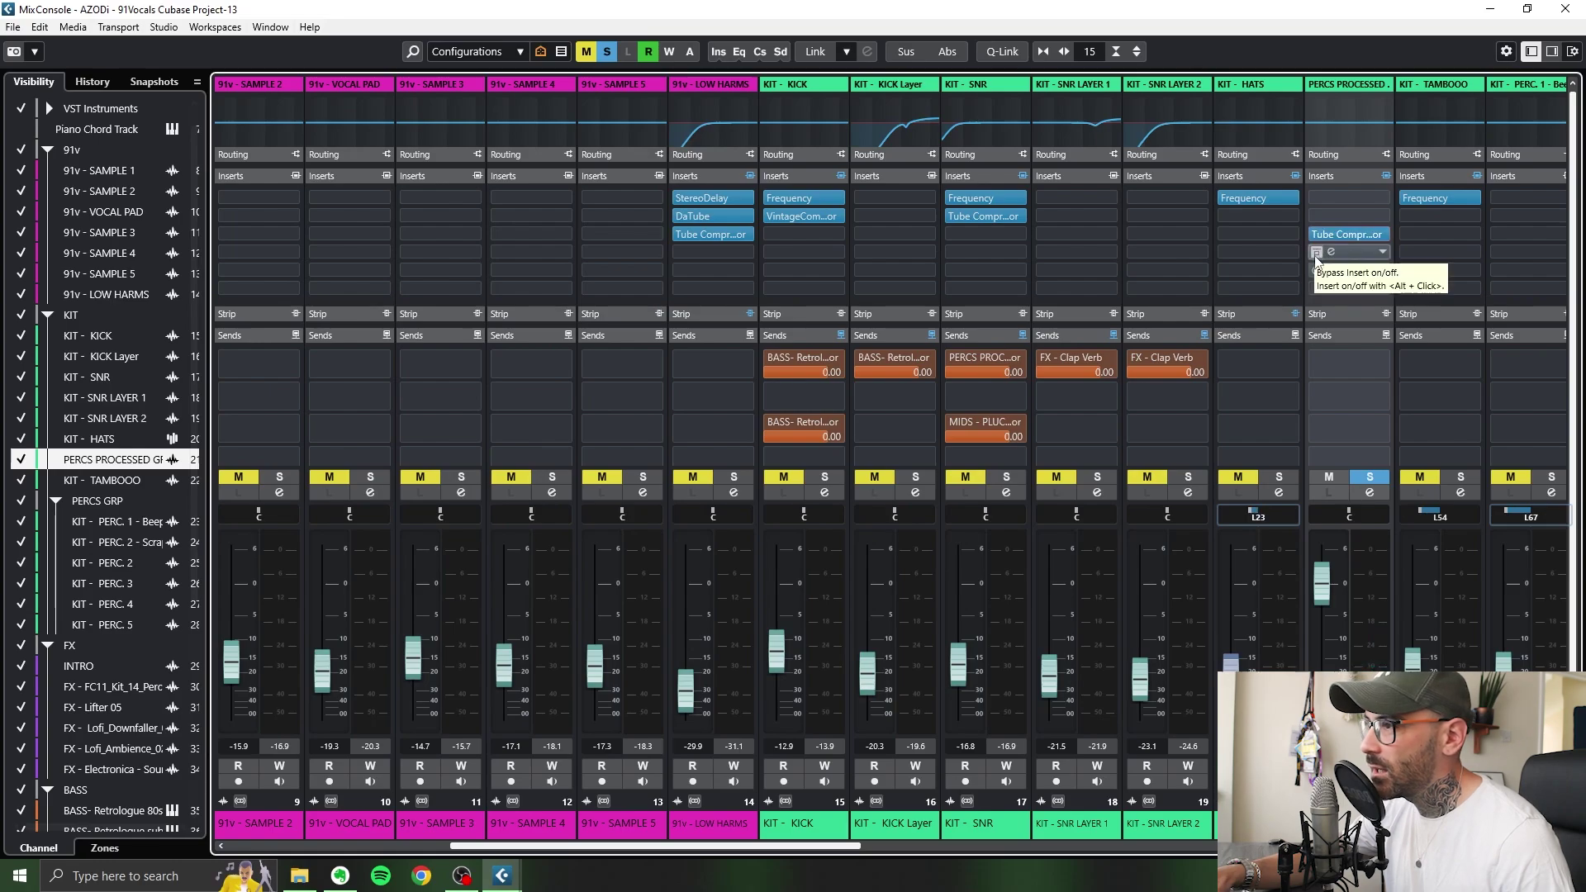
Open the Quadrafuzz v2 insert on PERCS PROCESSED GRP and review its Drum Group Melt 2 preset list.
click(1346, 250)
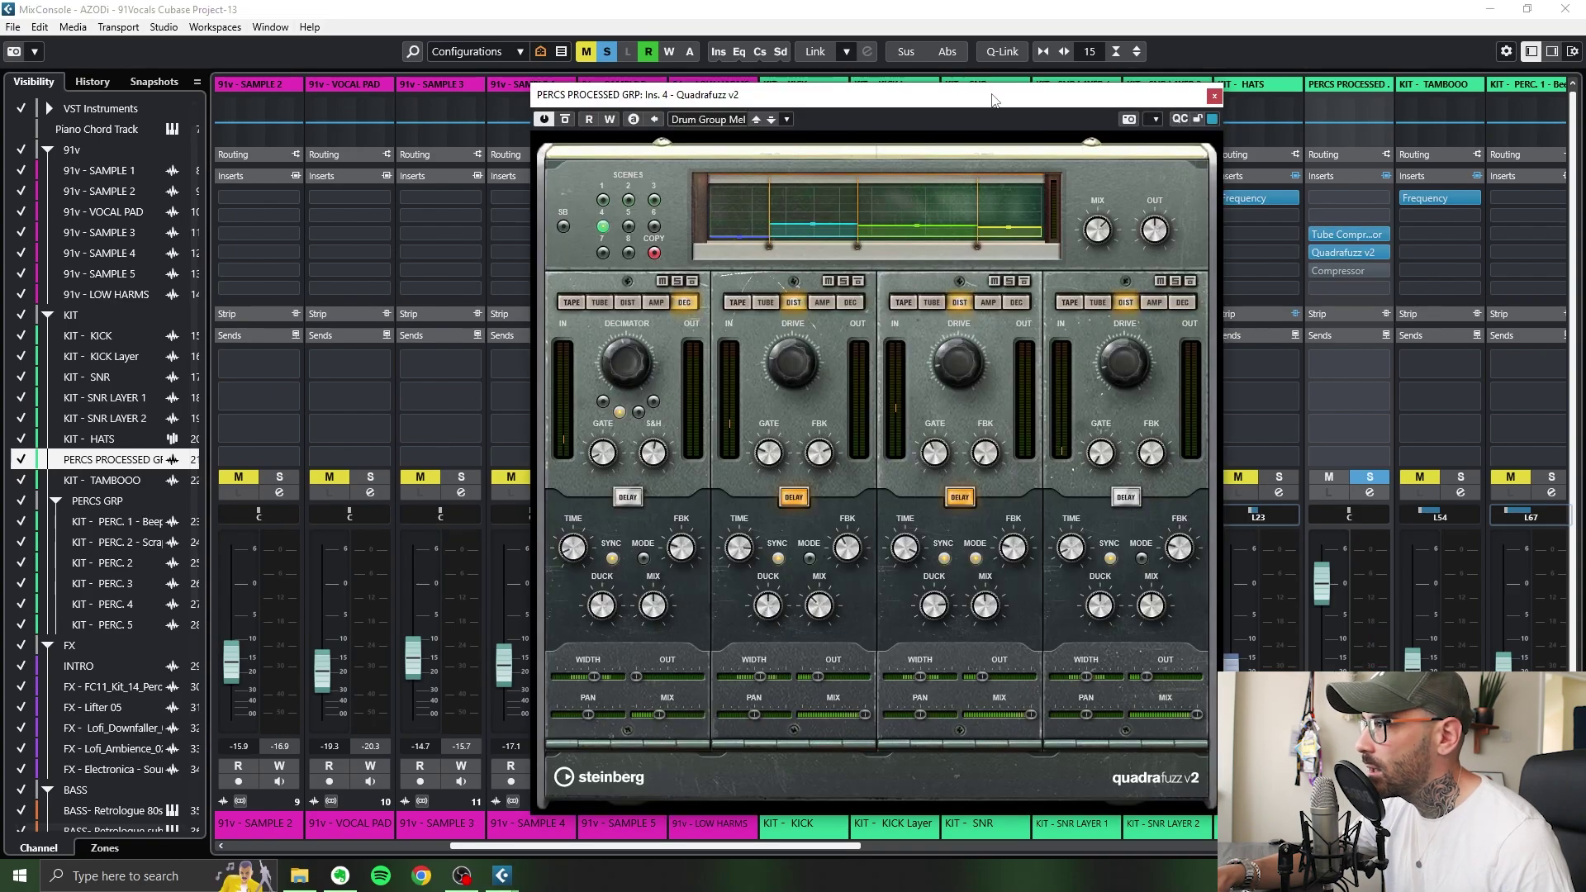
drag(994, 101, 923, 98)
click(662, 114)
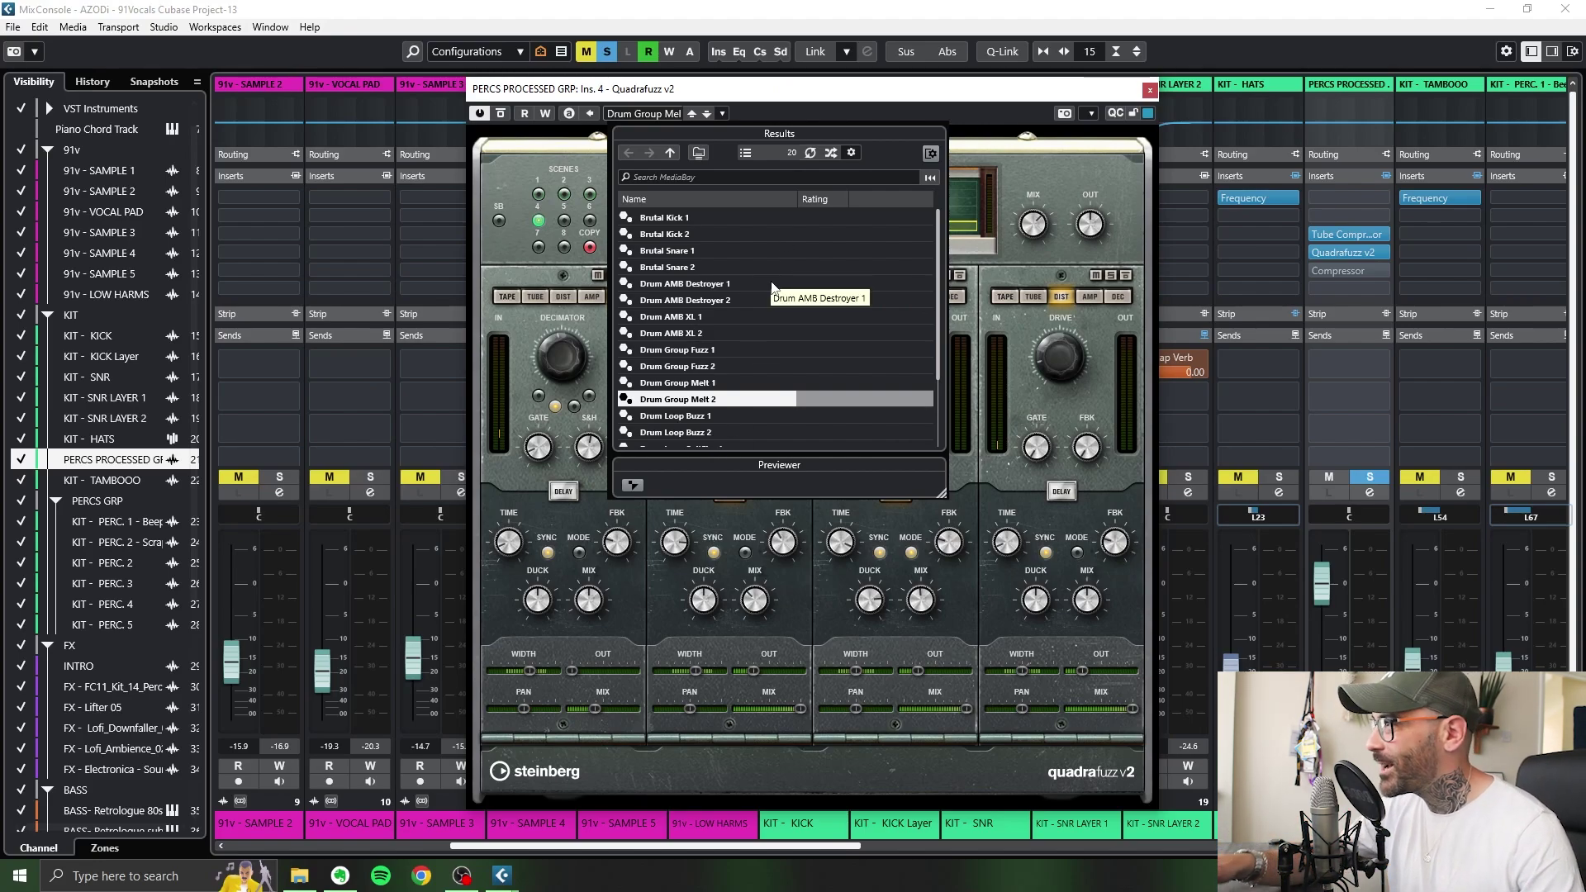
click(799, 104)
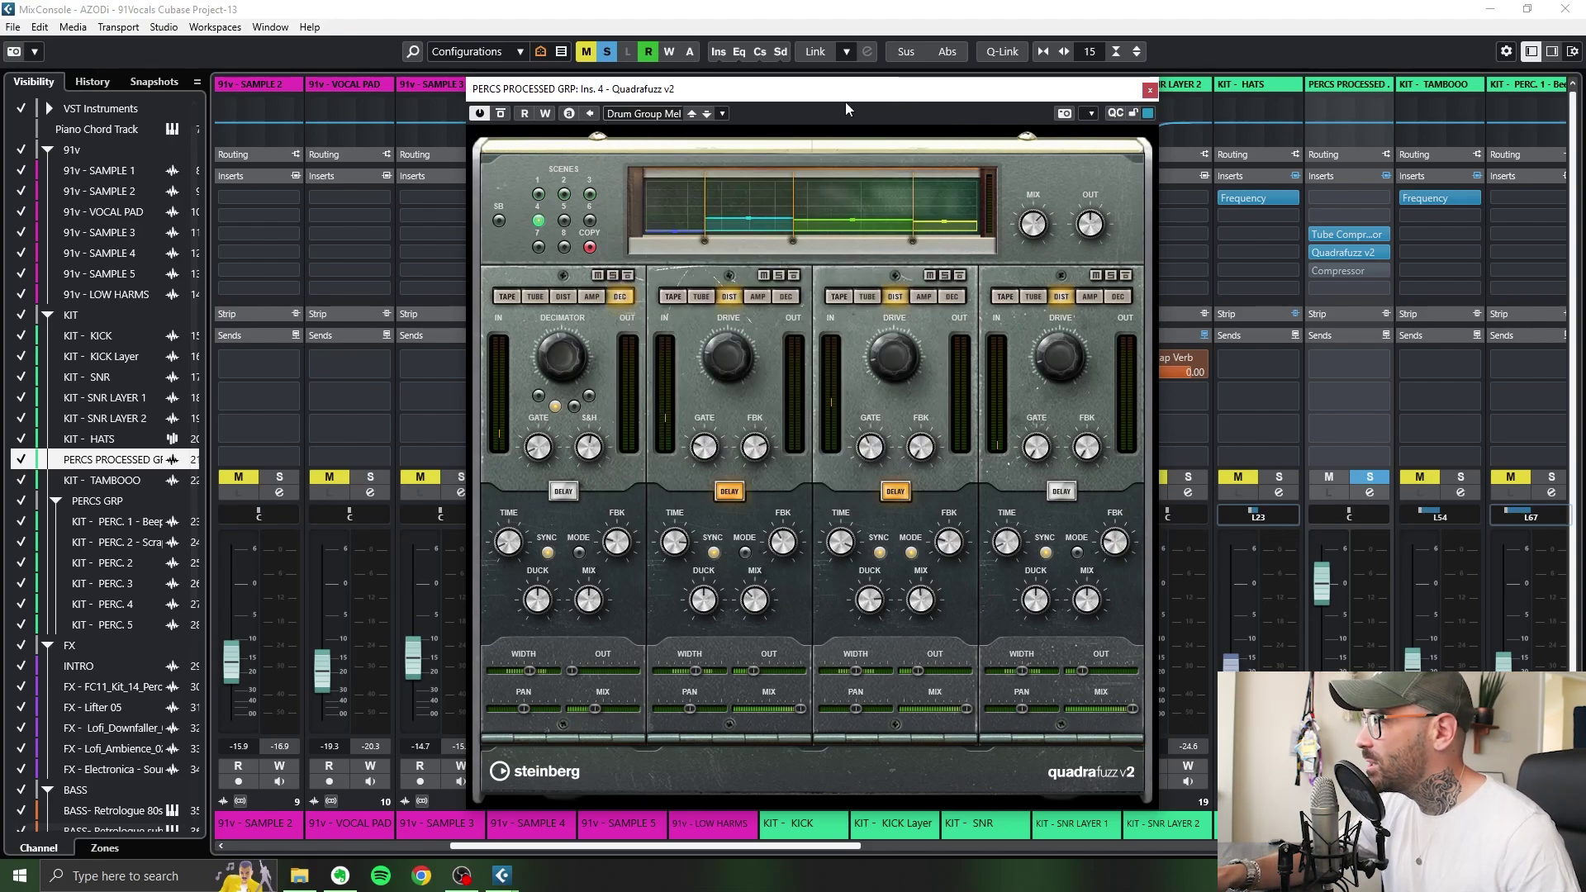
click(670, 118)
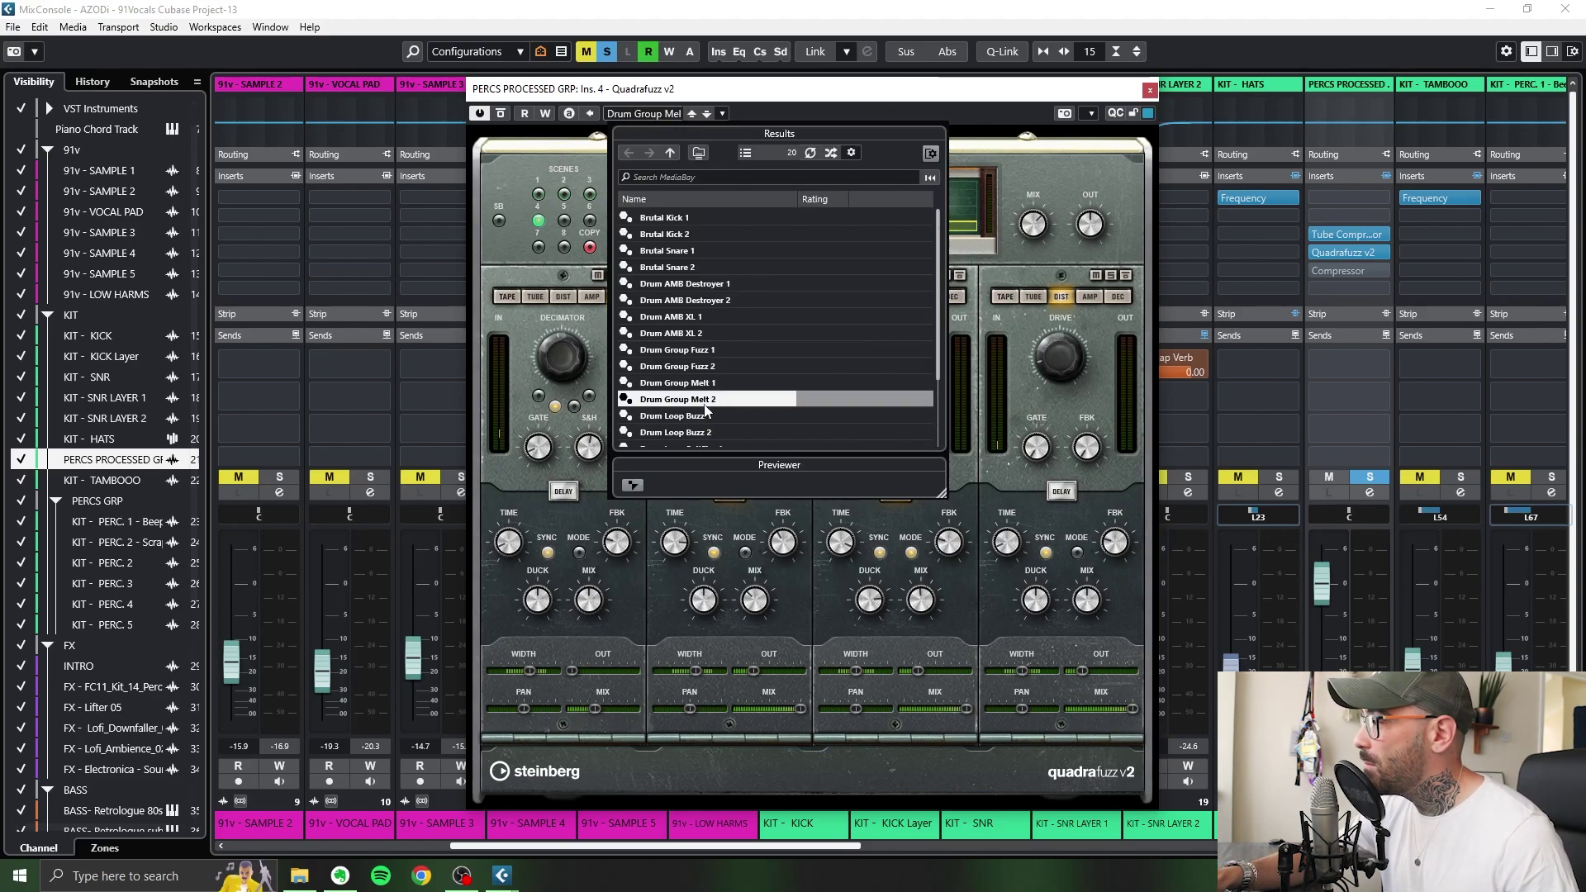
click(947, 105)
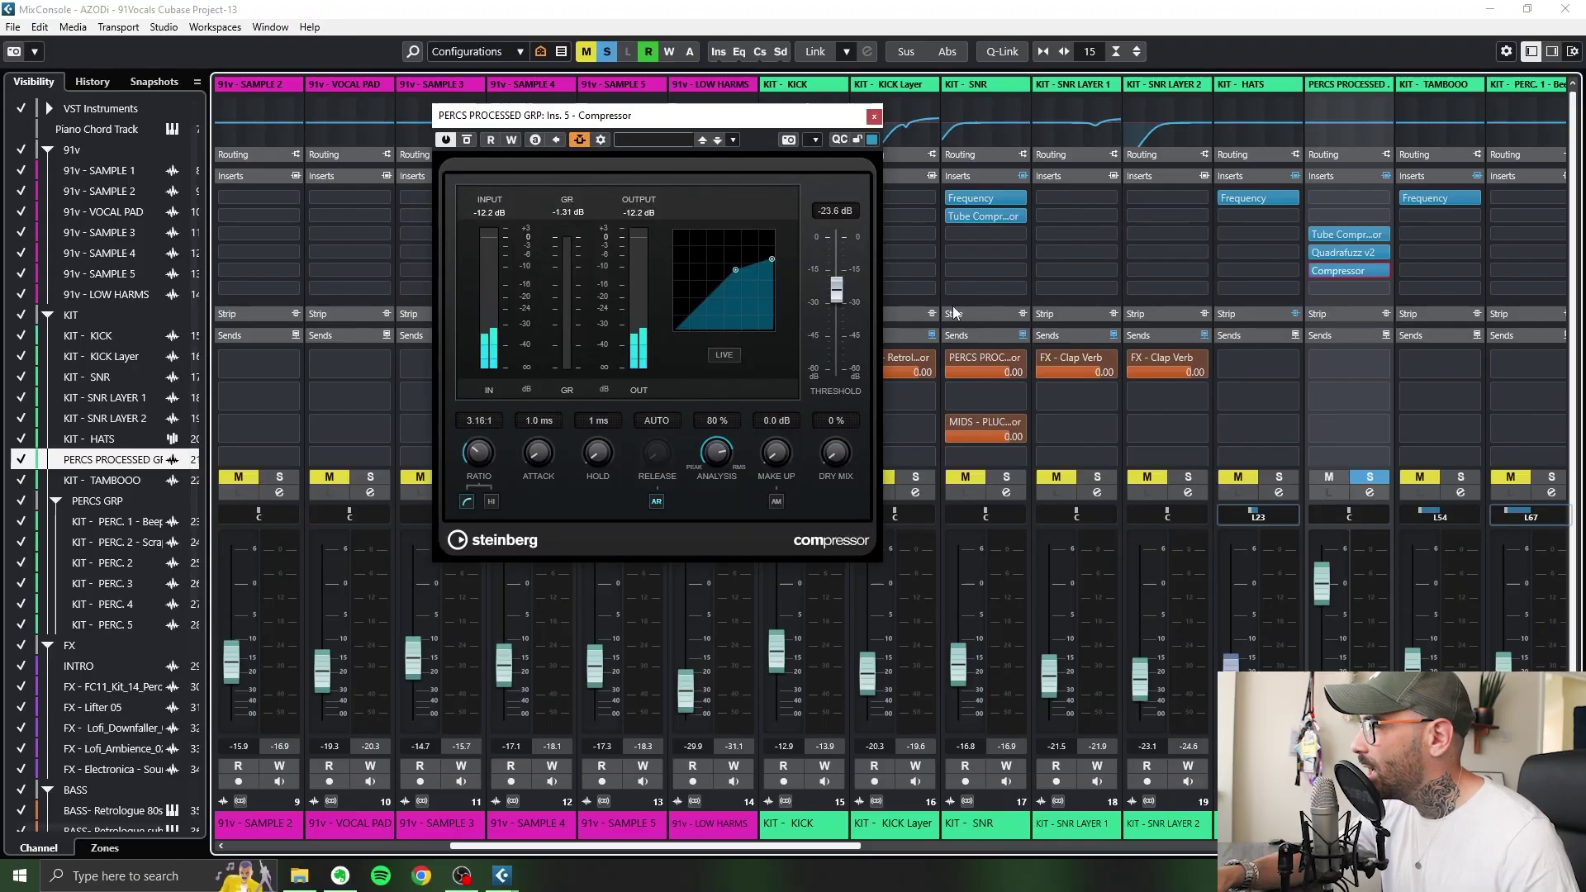
Verify the compressor's side-chain source is KIT - SNR at 0.00 dB, then play back and reset gain reduction.
click(604, 139)
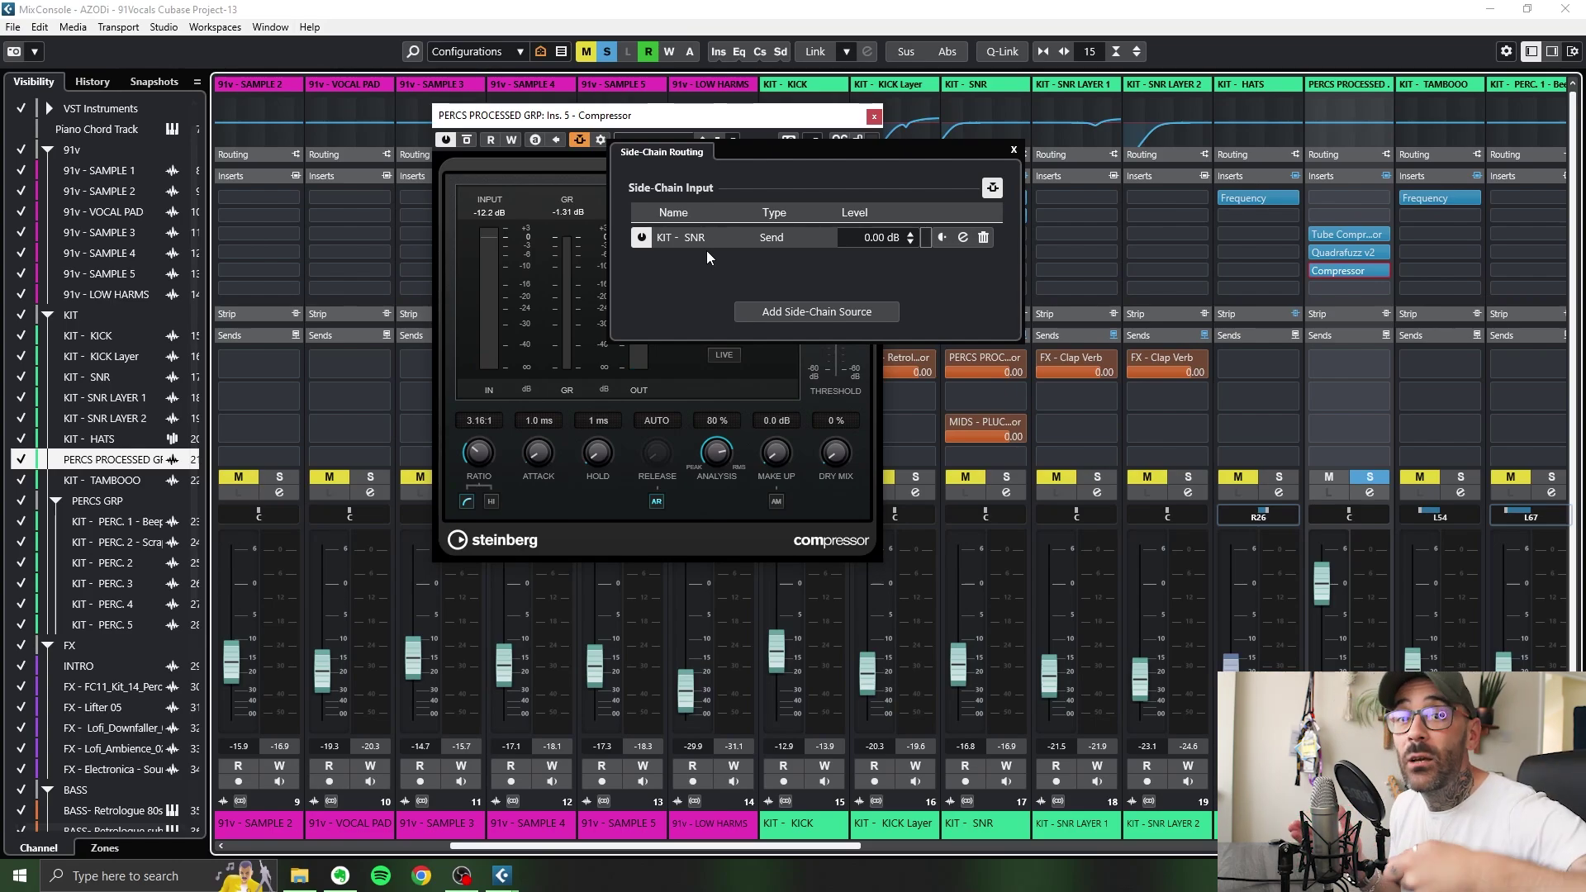
click(859, 562)
key(space)
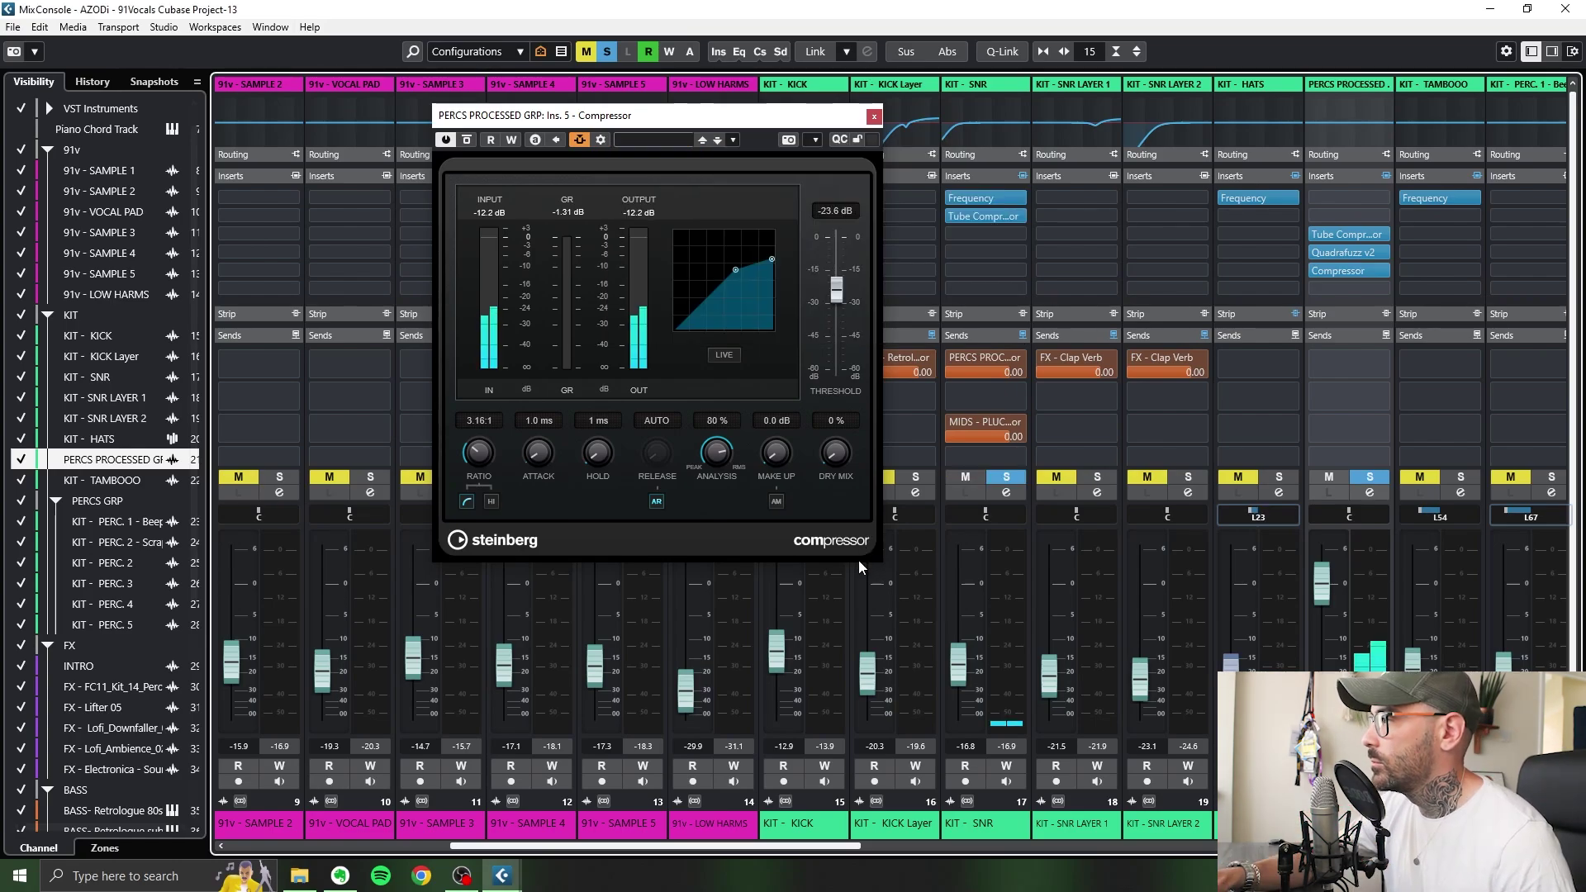
click(563, 220)
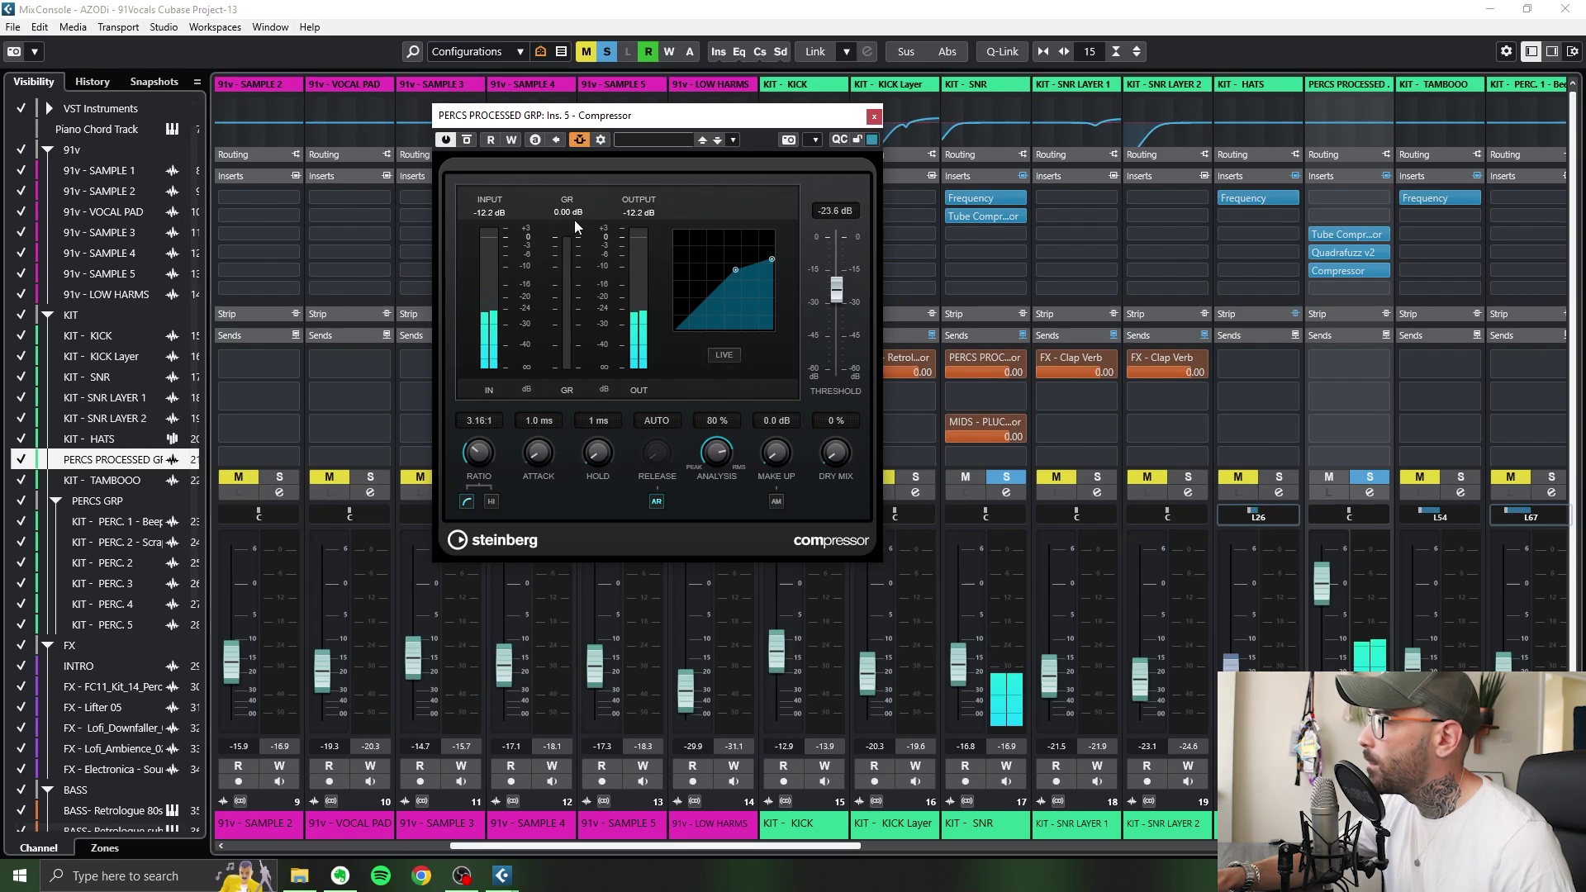